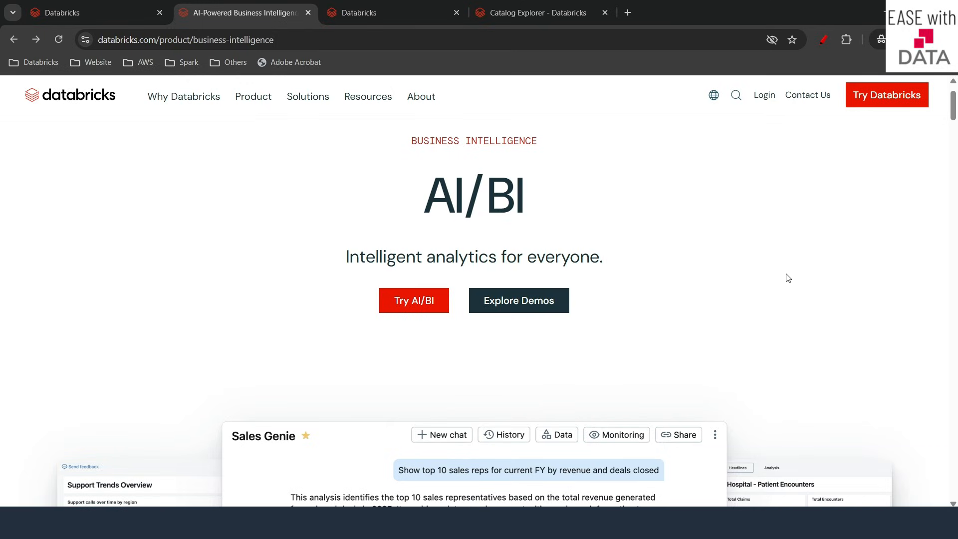
Close the AI/BI product page, create a new dashboard in the Databricks workspace and attach the serverless SQL warehouse to it.
key("ctrl+w")
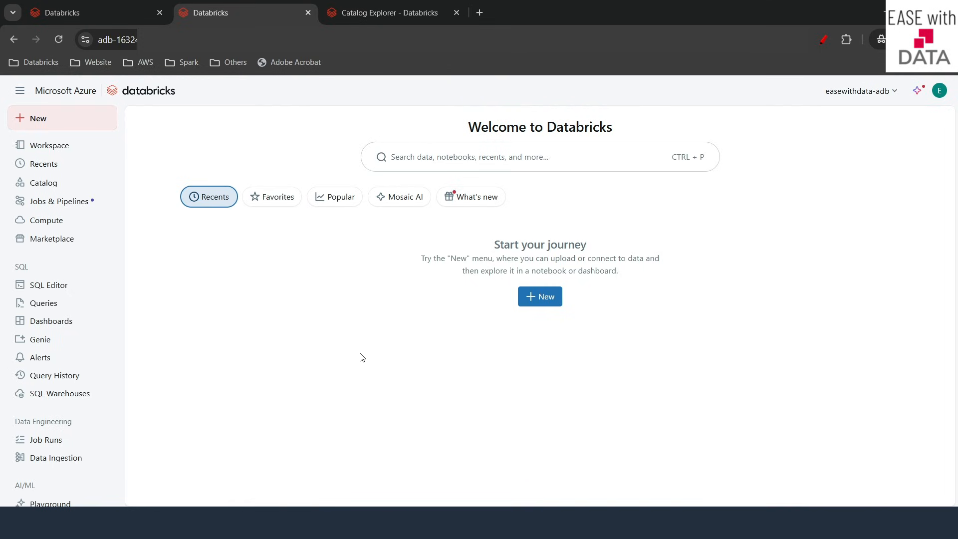
left_click(53, 118)
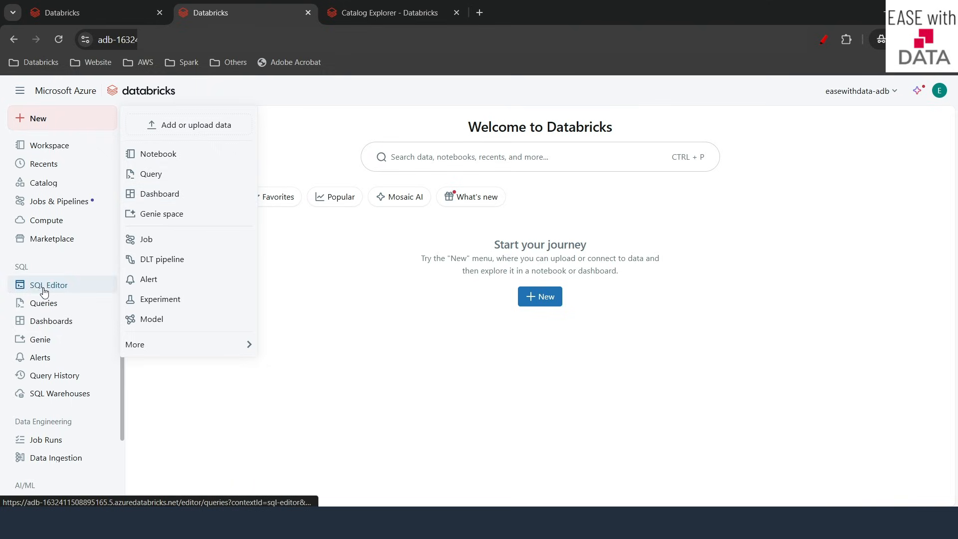
left_click(51, 326)
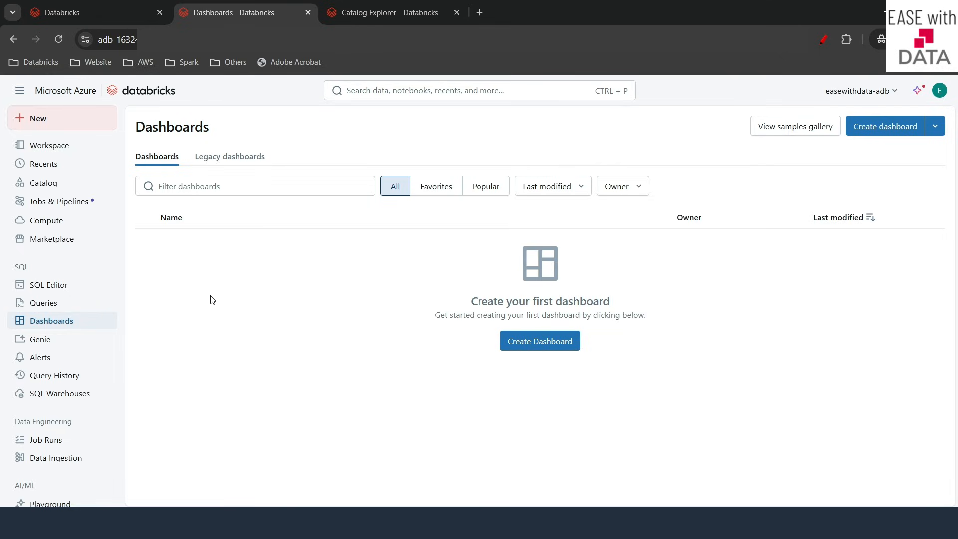
left_click(899, 128)
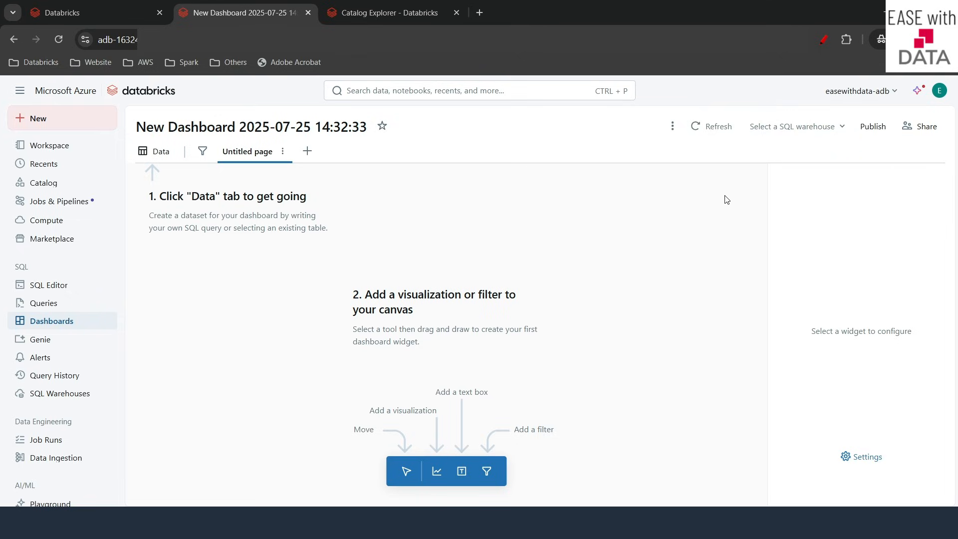
left_click(813, 130)
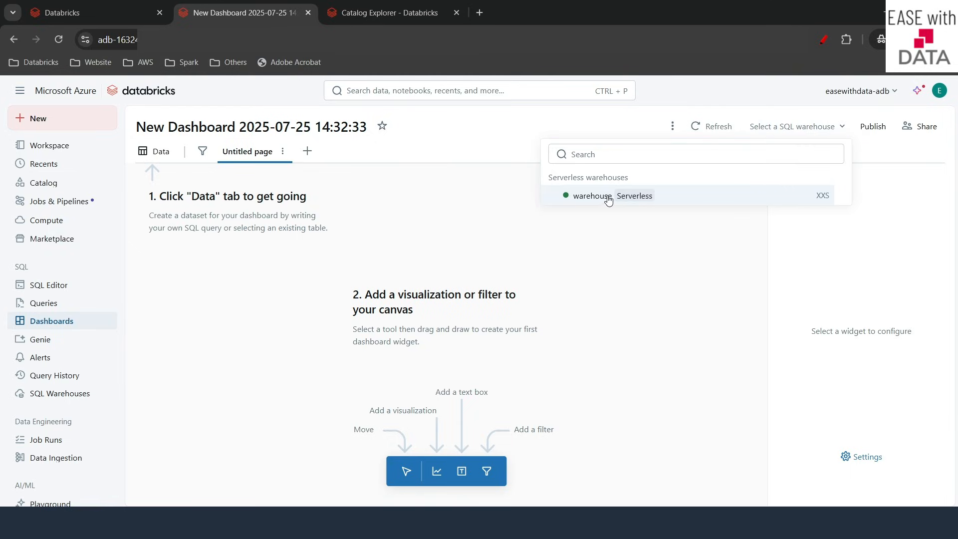
left_click(632, 200)
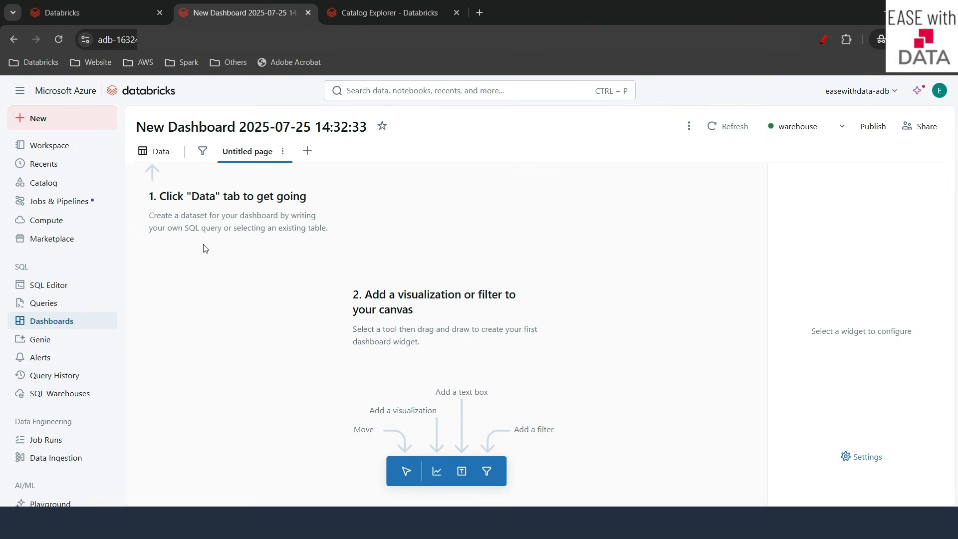
Begin adding data sources to the dashboard and select the orders_raw table from the bronze schema of the dev catalog.
left_click(161, 152)
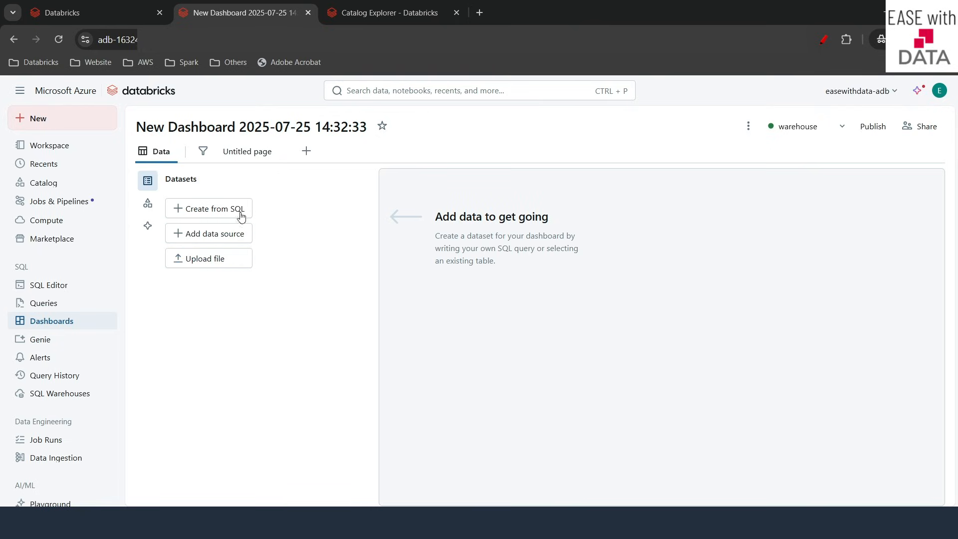
left_click(227, 243)
left_click(346, 222)
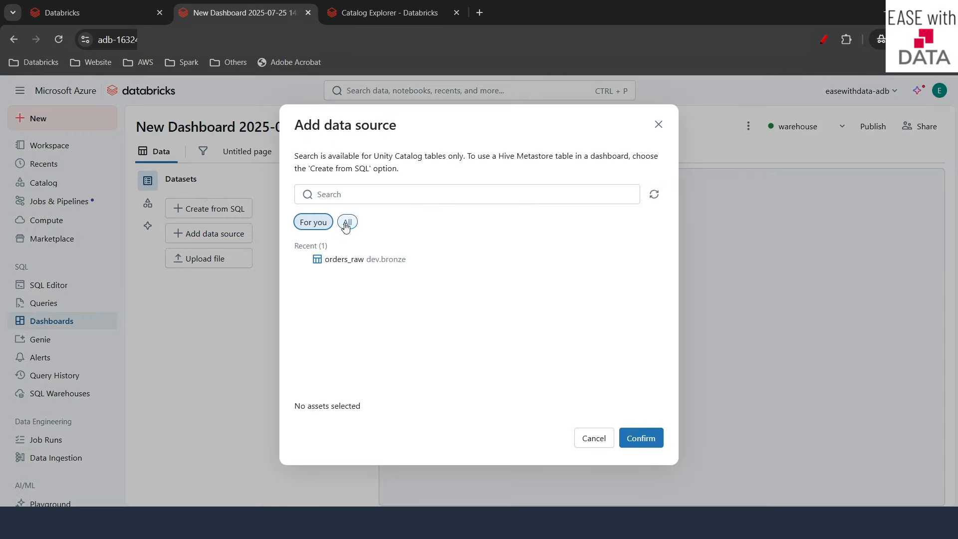
left_click(330, 296)
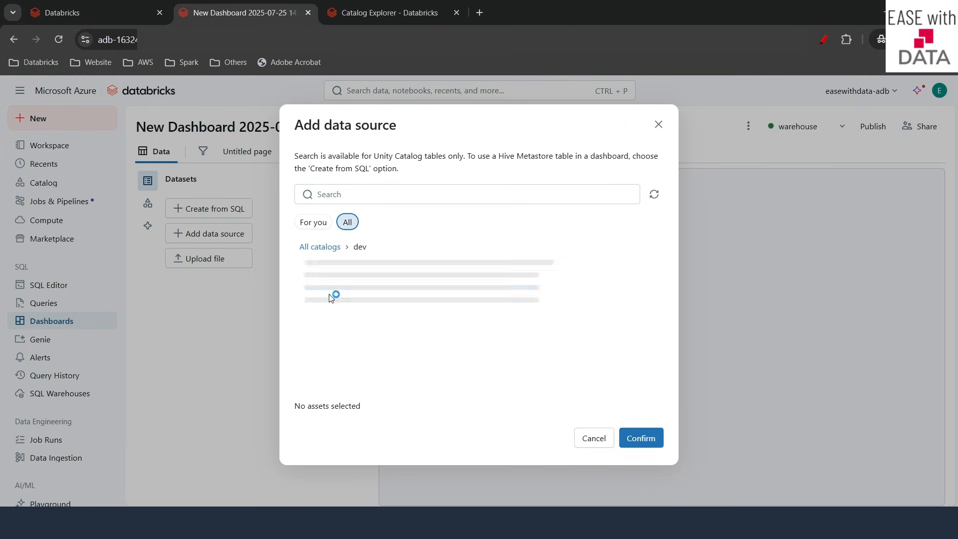
left_click(339, 267)
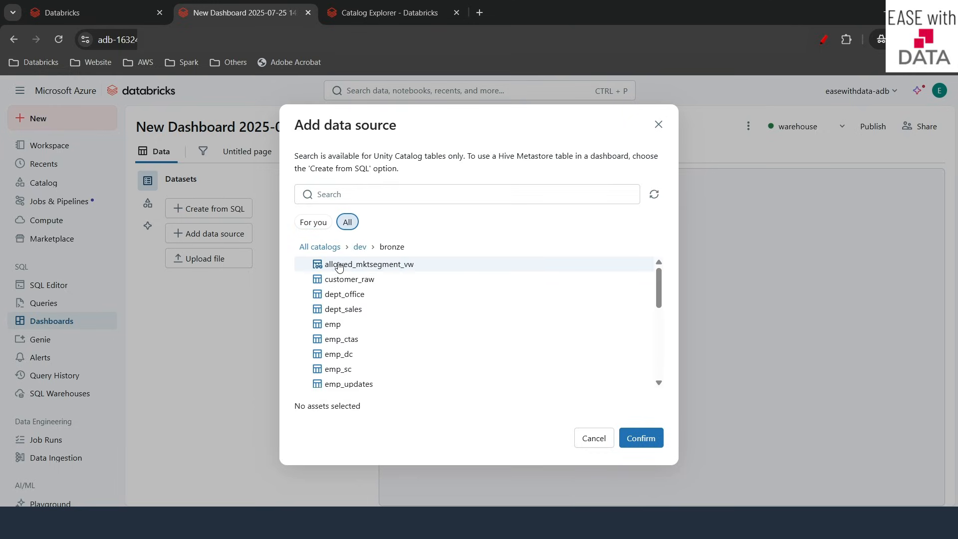
scroll(367, 357, "down", 5)
scroll(368, 357, "down", 1)
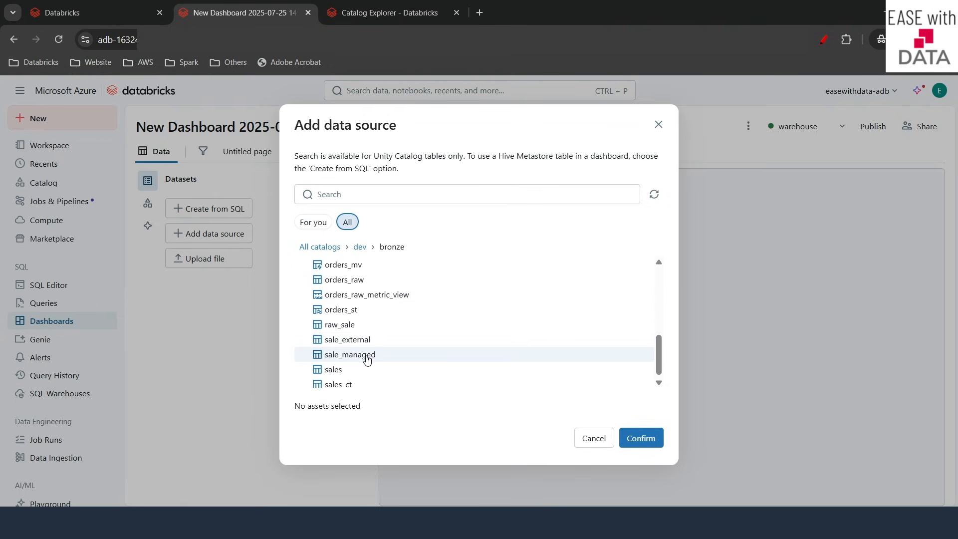
left_click(341, 282)
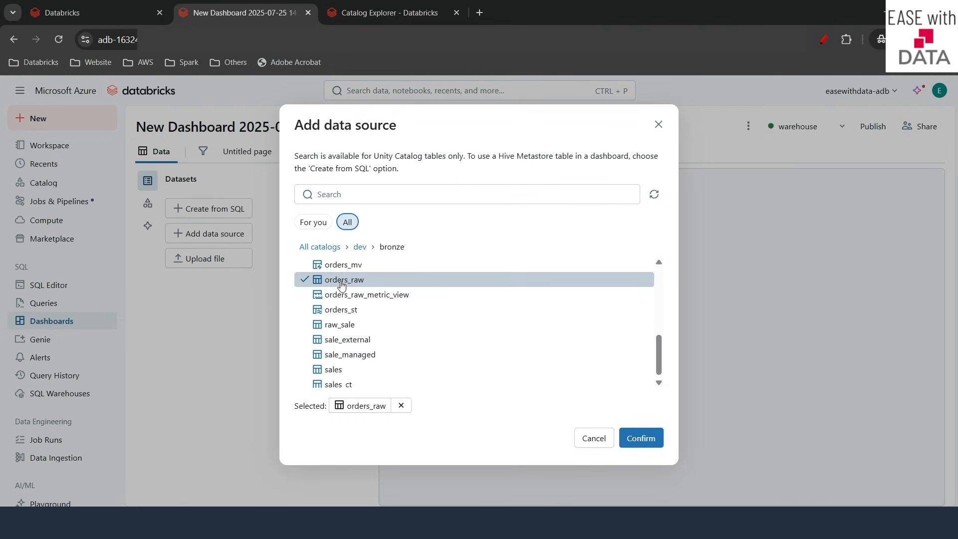
Include customer_raw and orders_raw_metric_view from dev.bronze in the selection and add the chosen sources as datasets.
scroll(399, 335, "up", 3)
scroll(399, 335, "up", 3)
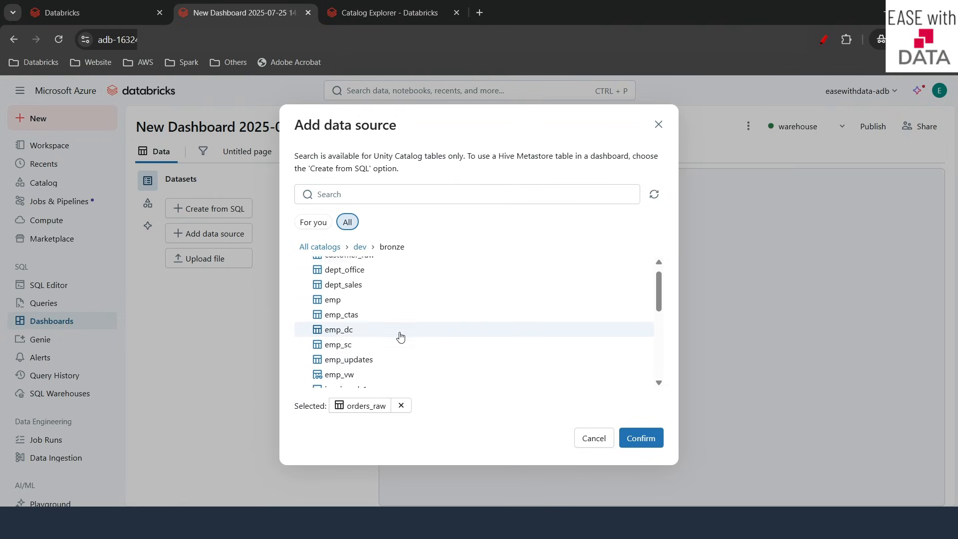
left_click(360, 284)
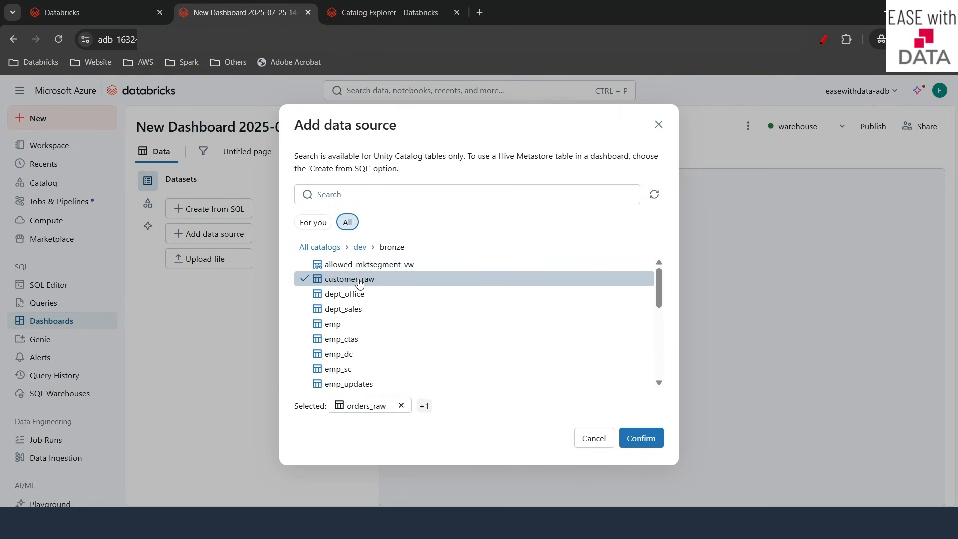
scroll(393, 328, "down", 6)
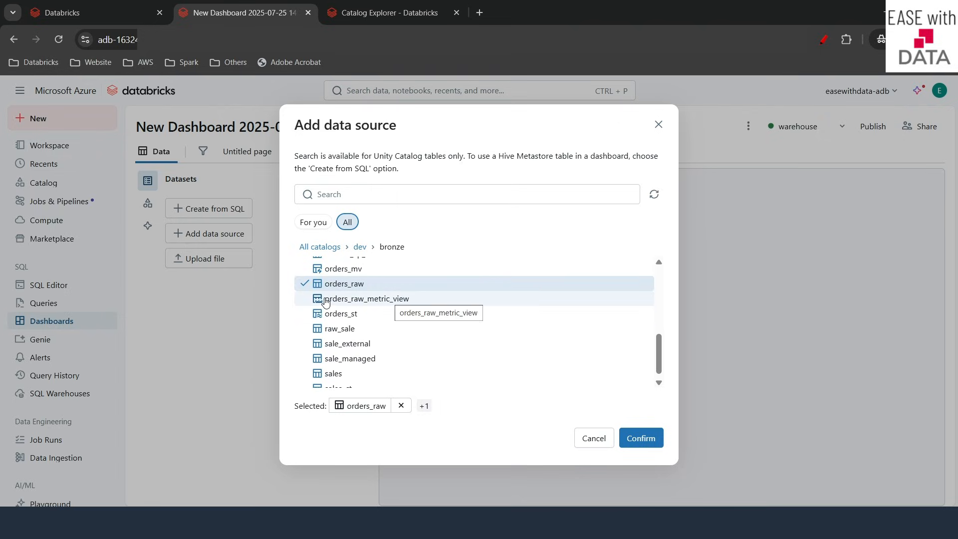
left_click(376, 299)
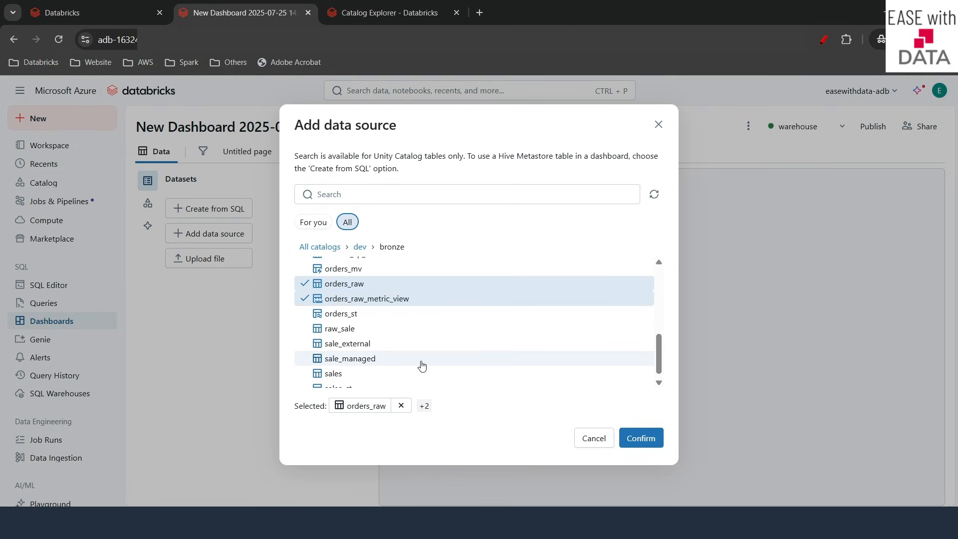
left_click(652, 442)
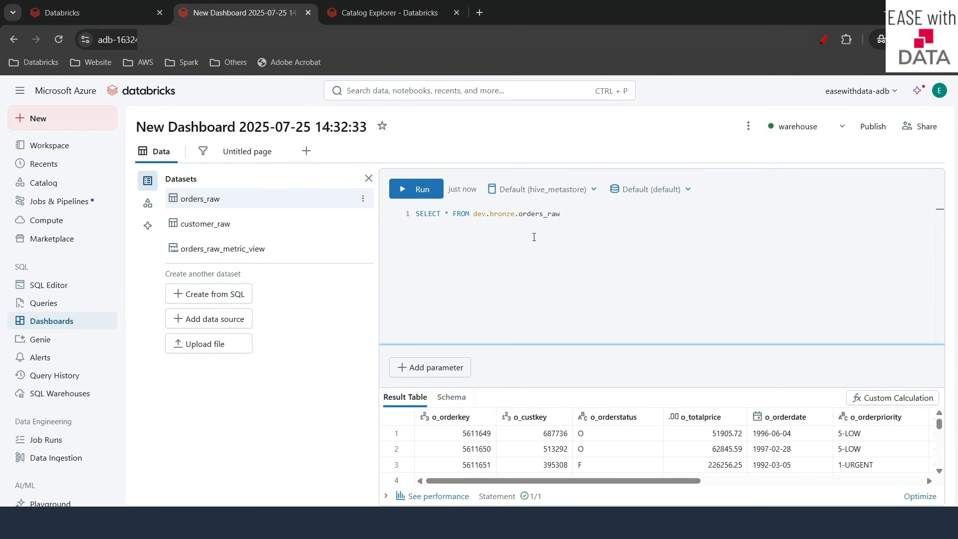
Examine the query and result rows of orders_raw, the customer_raw query, and the measures and fields of orders_raw_metric_view.
left_click_drag(574, 217, 410, 217)
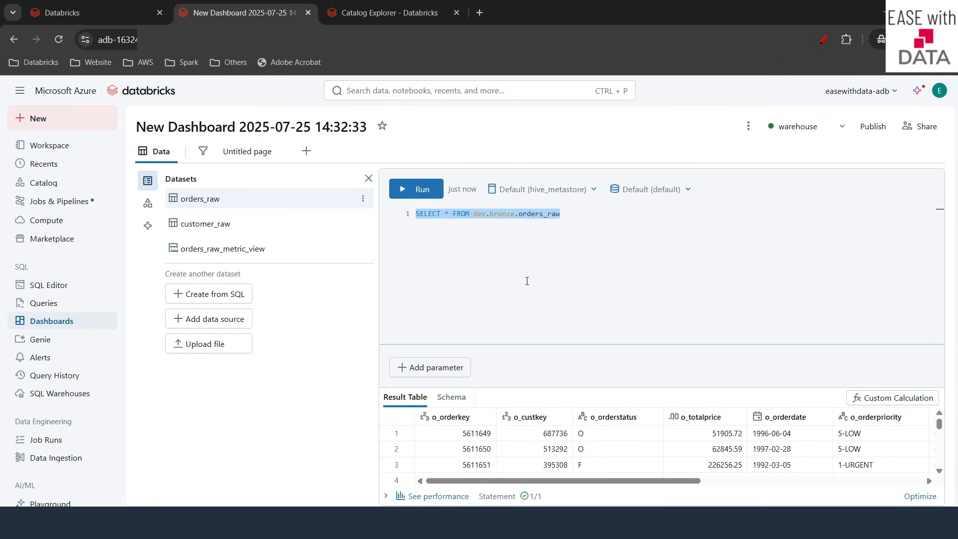
left_click_drag(560, 343, 553, 267)
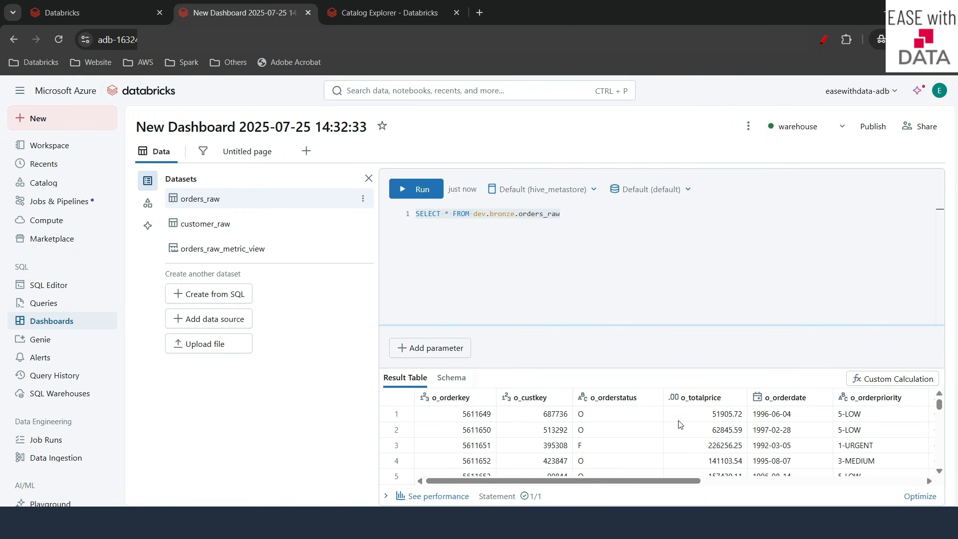
left_click(222, 224)
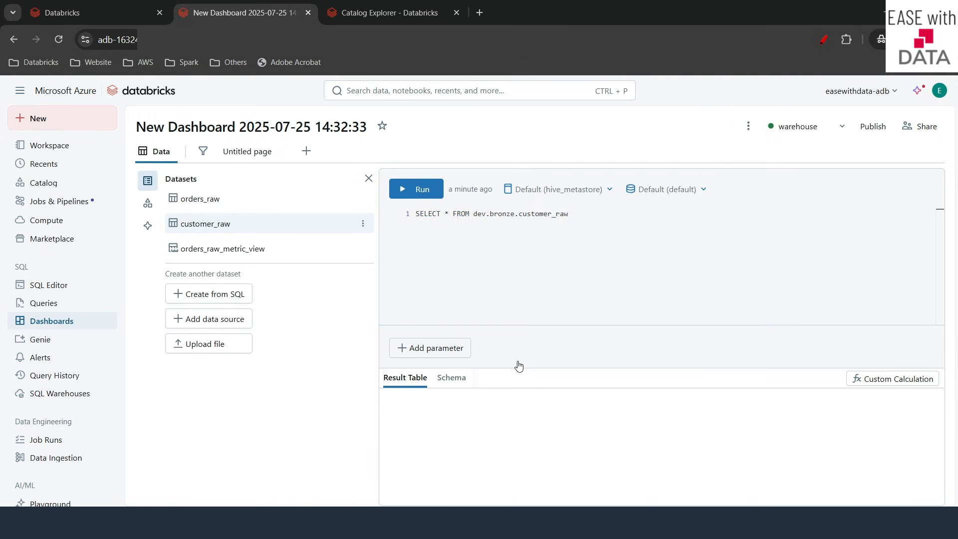
left_click(214, 255)
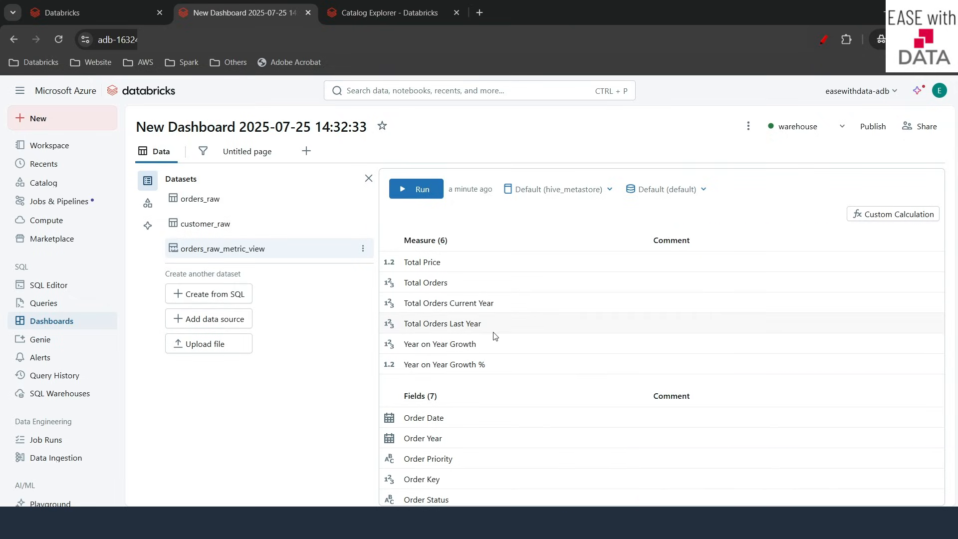
left_click(188, 198)
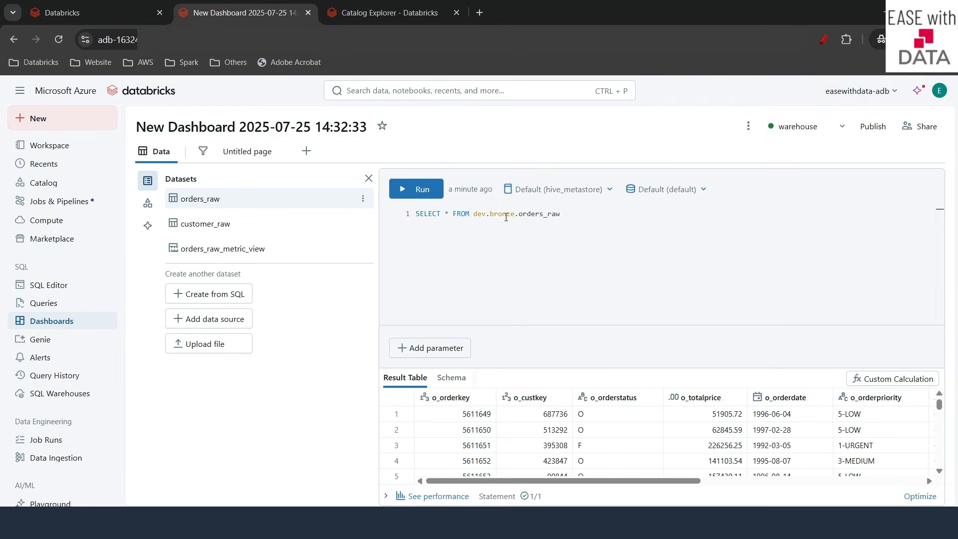
Rename the dashboard's untitled page to Sales.
left_click(243, 156)
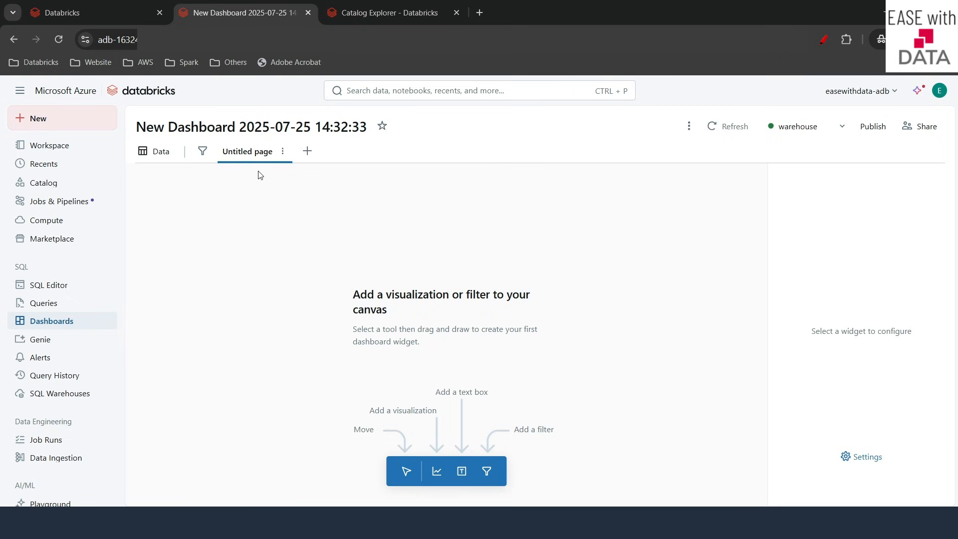
left_click(282, 151)
left_click(294, 175)
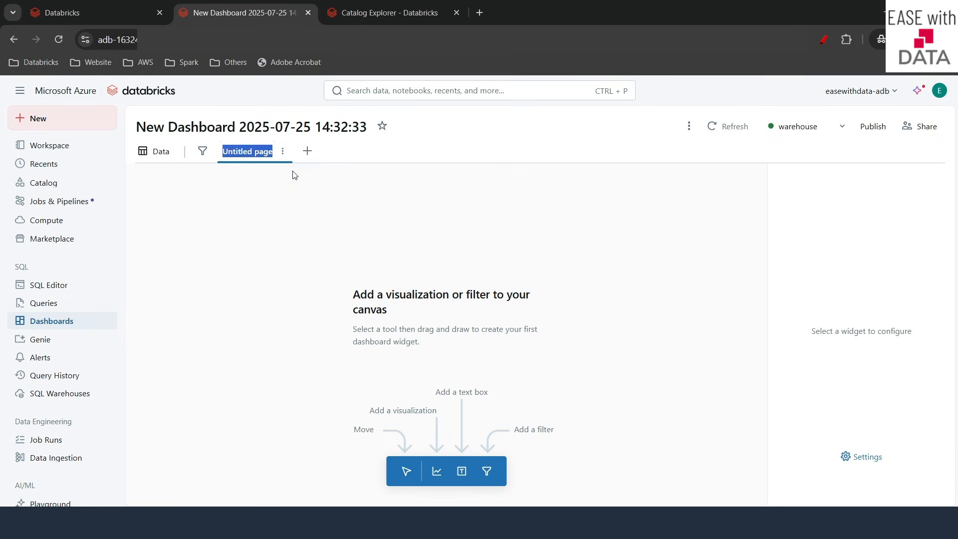
type("sa")
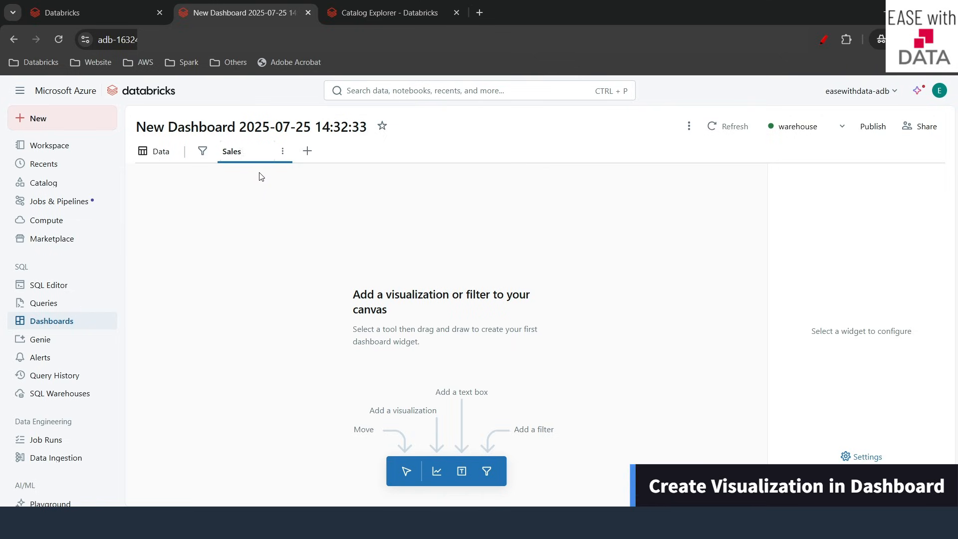
left_click(267, 258)
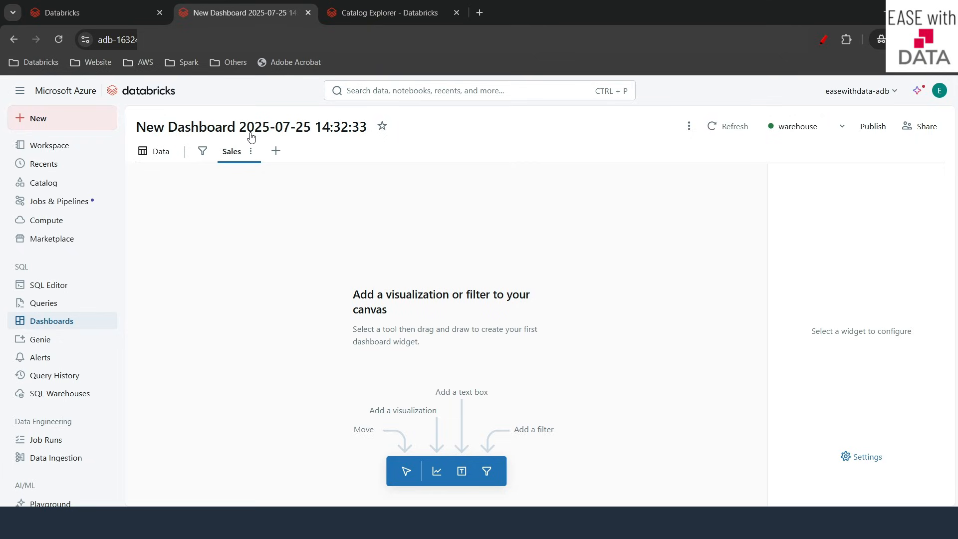
Rename the dashboard as Sales Dashboard.
left_click(302, 129)
type("S")
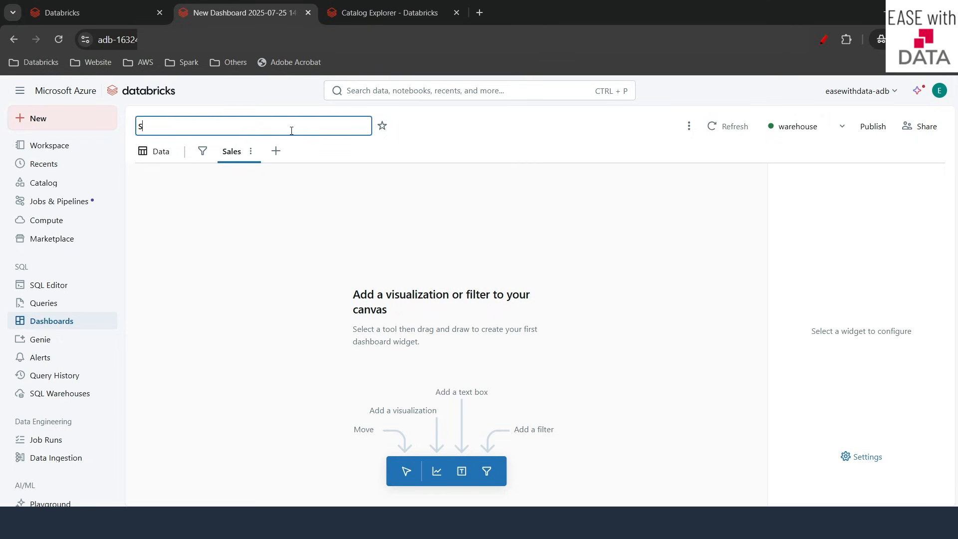
type("Ale")
key("BackSpace")
key("BackSpace")
type("les Dashb")
key("Return")
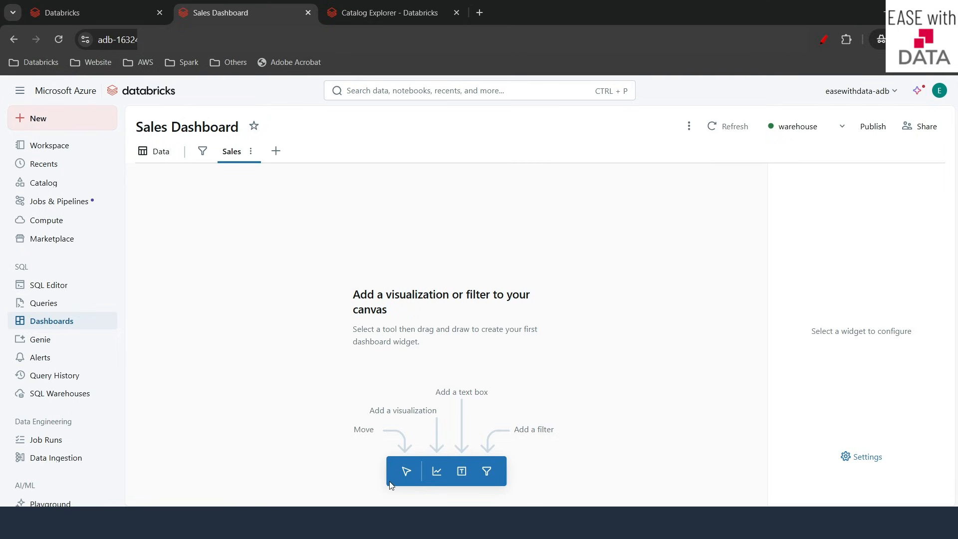
Place a visualization widget in the upper-left corner of the Sales page canvas.
left_click(434, 477)
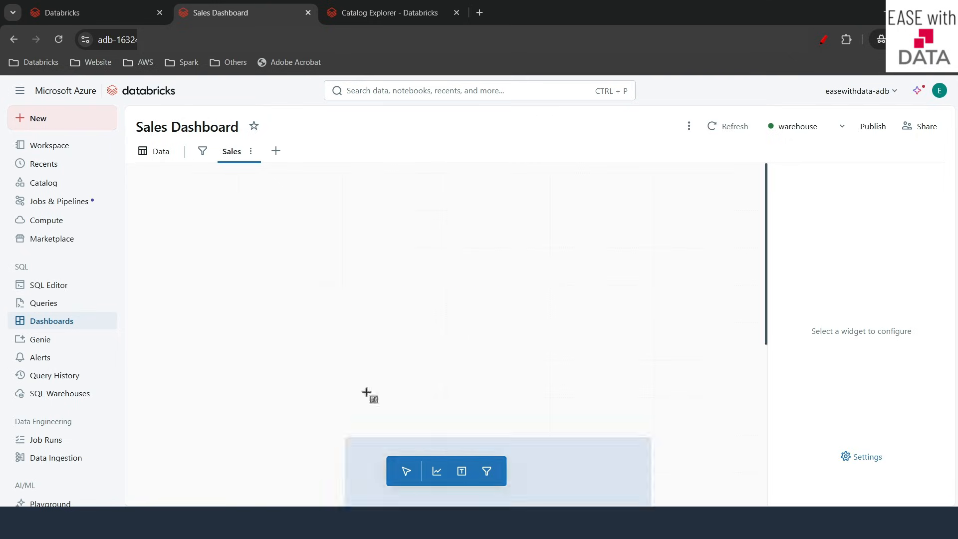
key("Escape")
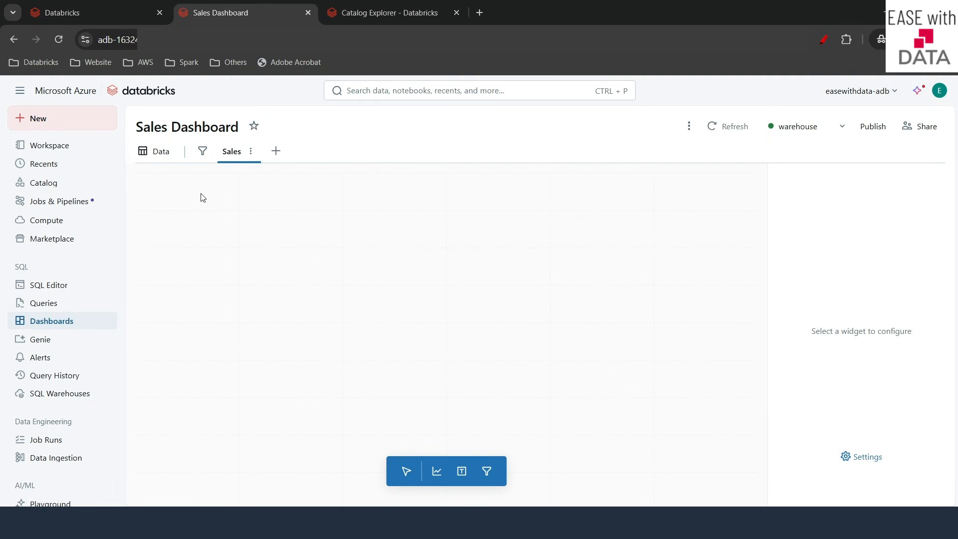
left_click(203, 198)
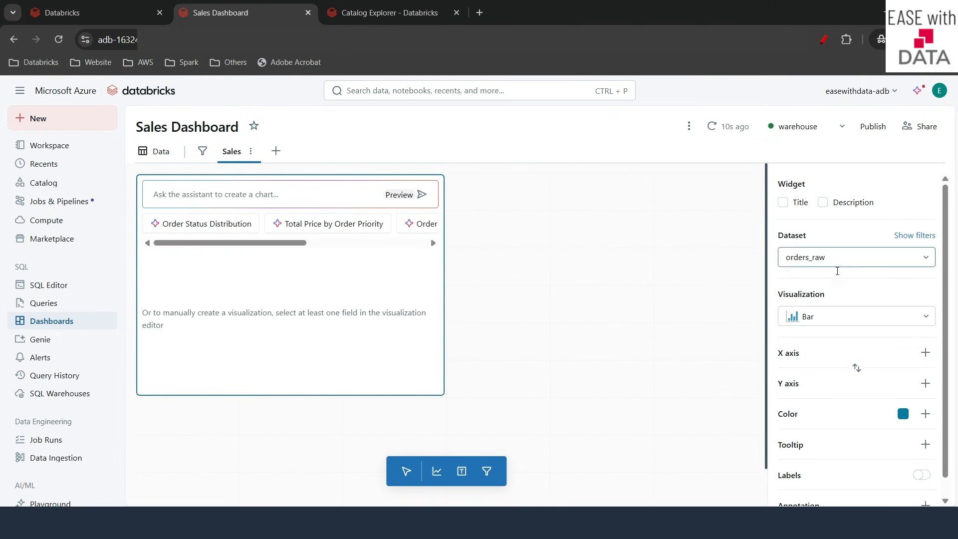
Review the new widget's dataset settings and set its visualization type to Counter.
scroll(842, 331, "down", 1)
scroll(841, 331, "up", 1)
left_click_drag(810, 239, 776, 236)
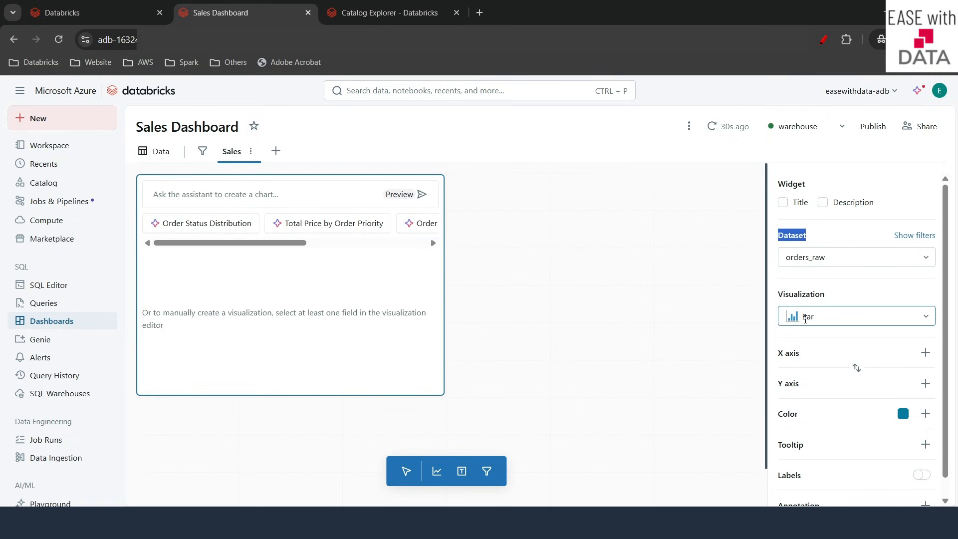
left_click(804, 319)
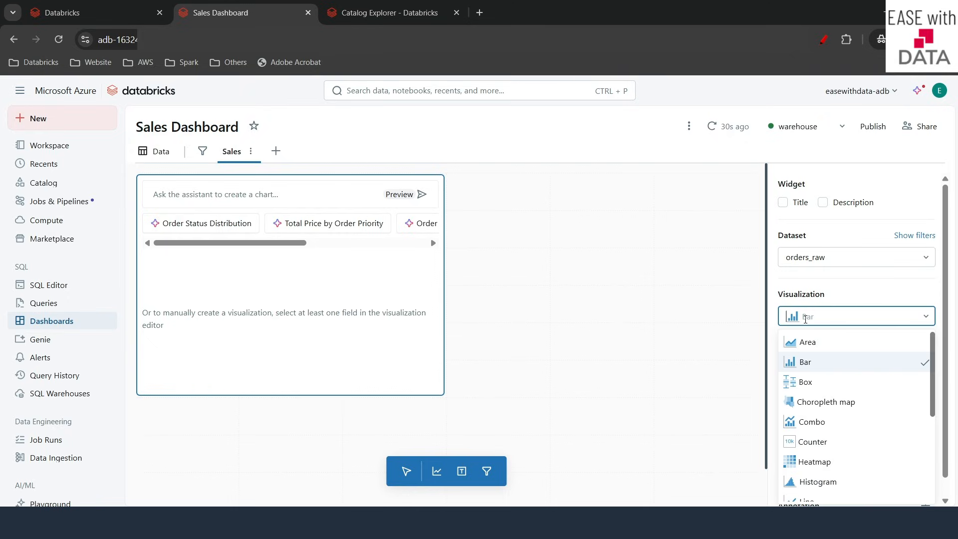
scroll(814, 424, "down", 1)
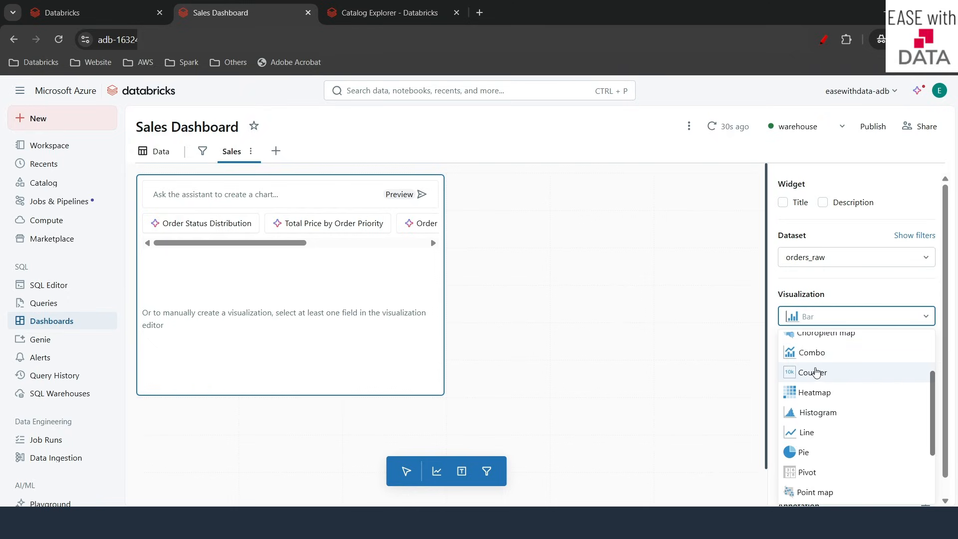
left_click(815, 374)
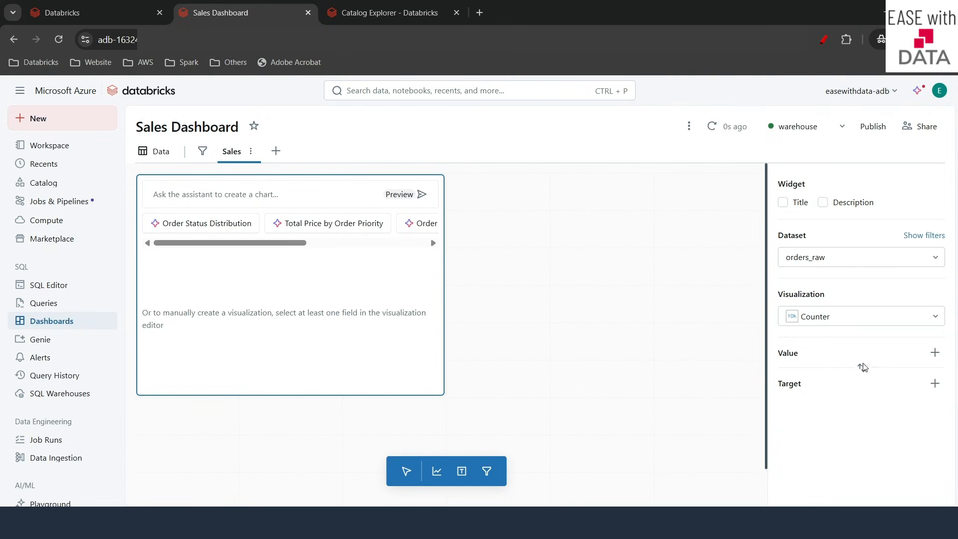
Set the counter's value to the COUNT DISTINCT of o_orderkey from the orders_raw dataset.
left_click(936, 353)
scroll(842, 229, "down", 1)
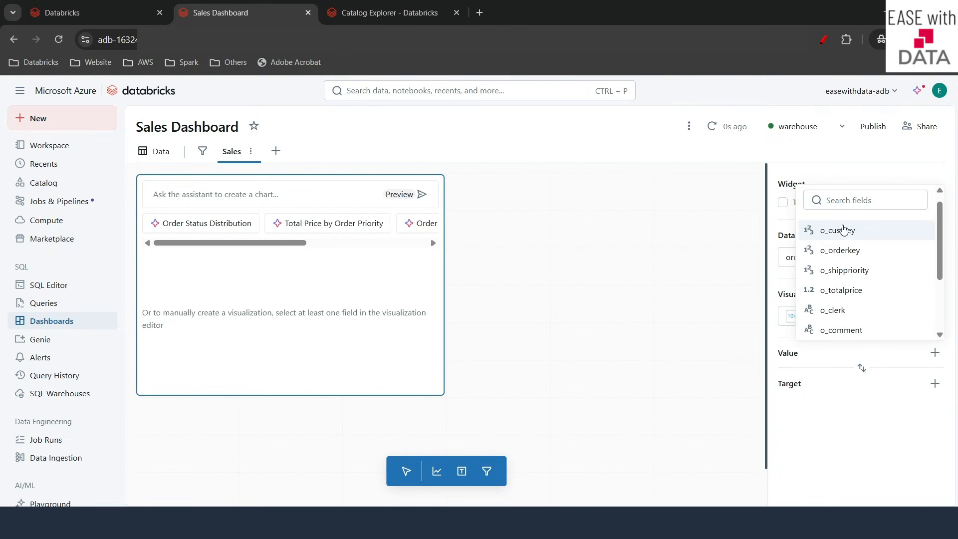
scroll(857, 309, "down", 3)
scroll(857, 312, "up", 4)
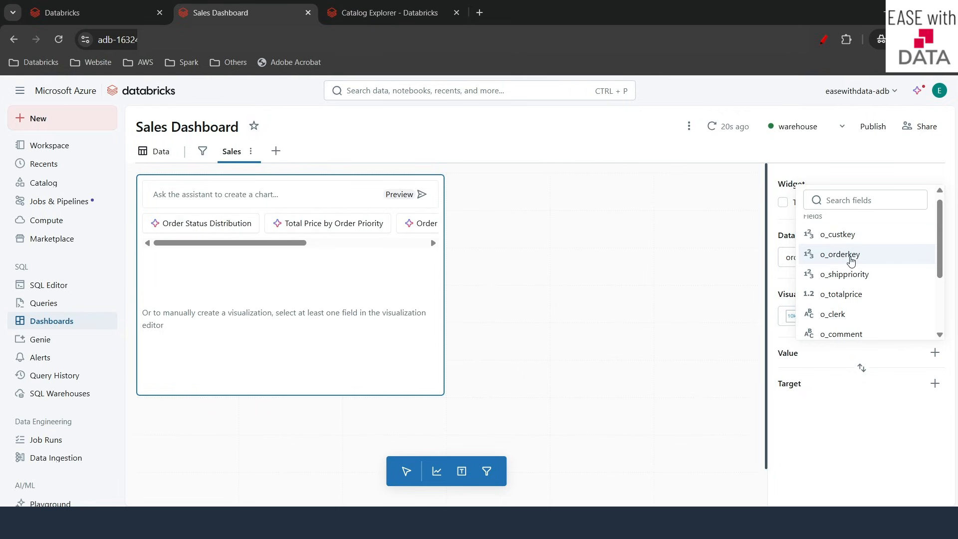
left_click(858, 260)
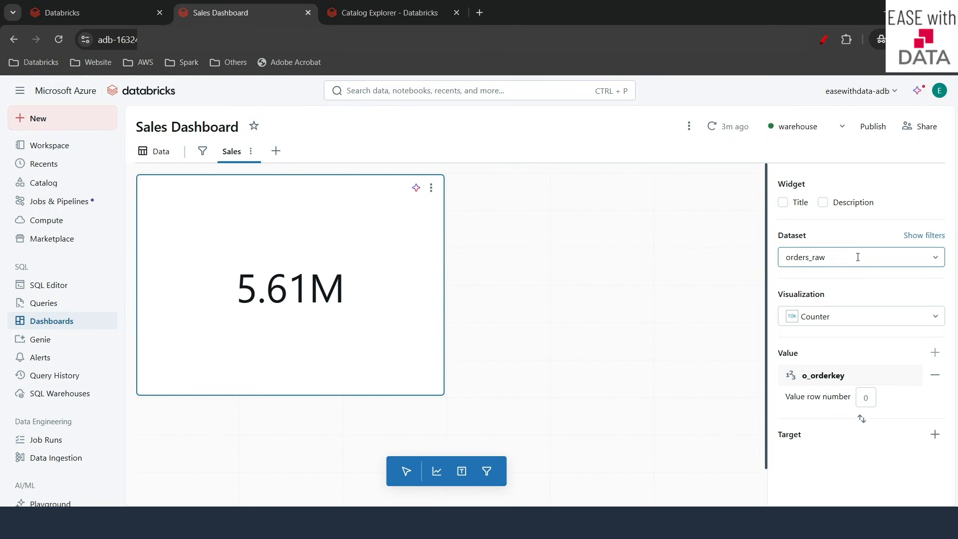
left_click(829, 376)
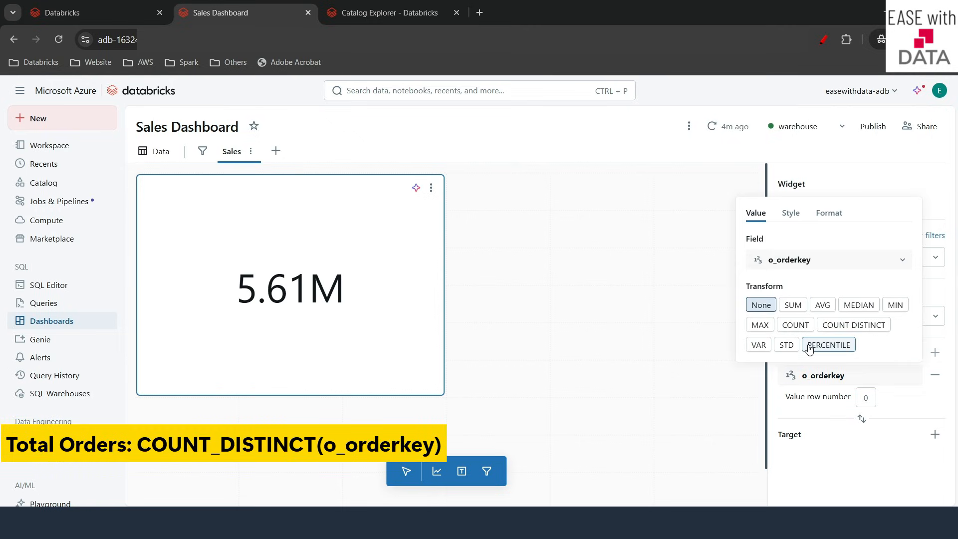
left_click(833, 325)
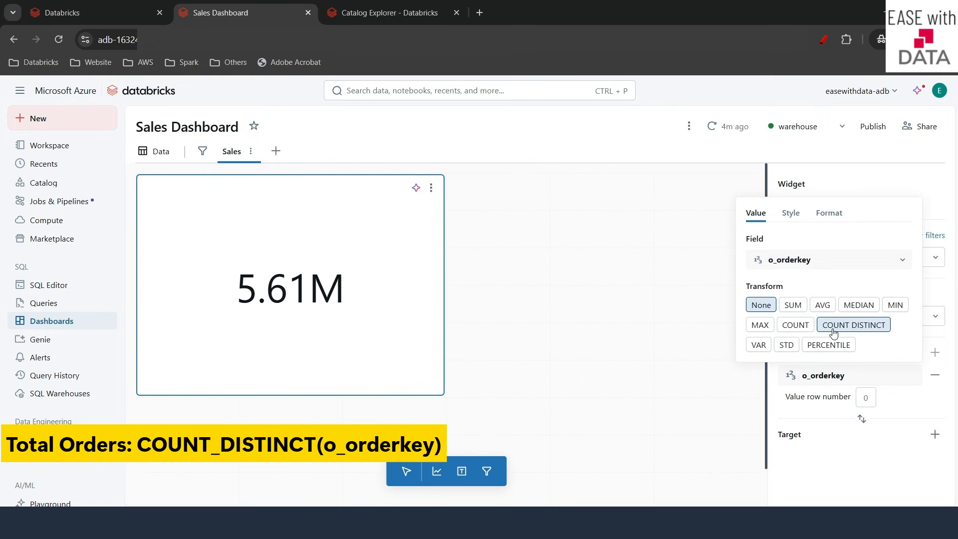
left_click(806, 435)
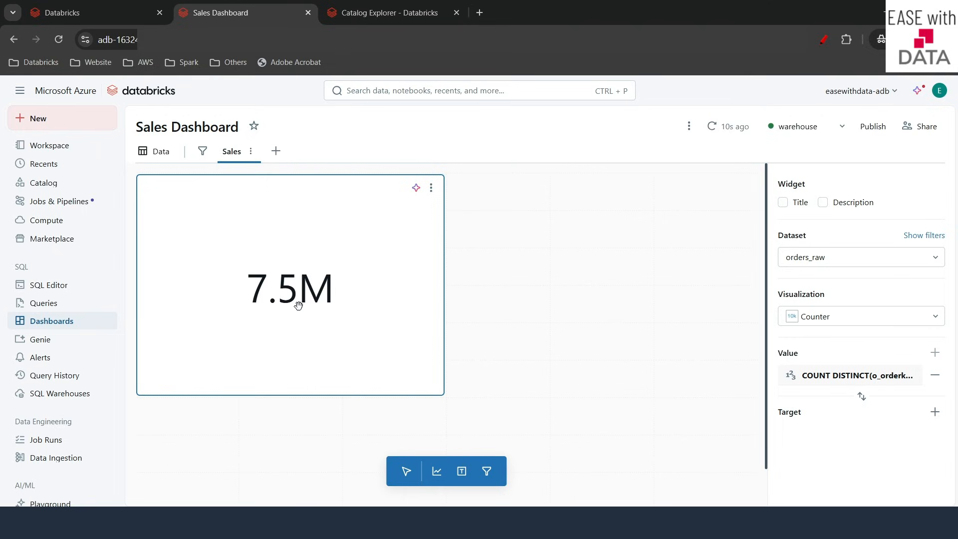
Title the counter widget Total Orders and shrink it to a small tile one grid column wide.
left_click(784, 204)
type("Total Orders")
left_click(458, 303)
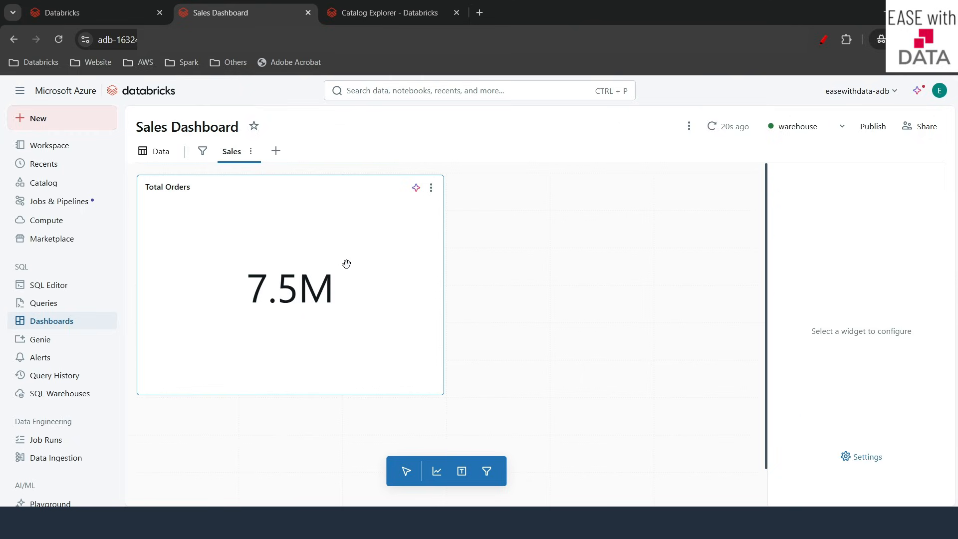
left_click(344, 263)
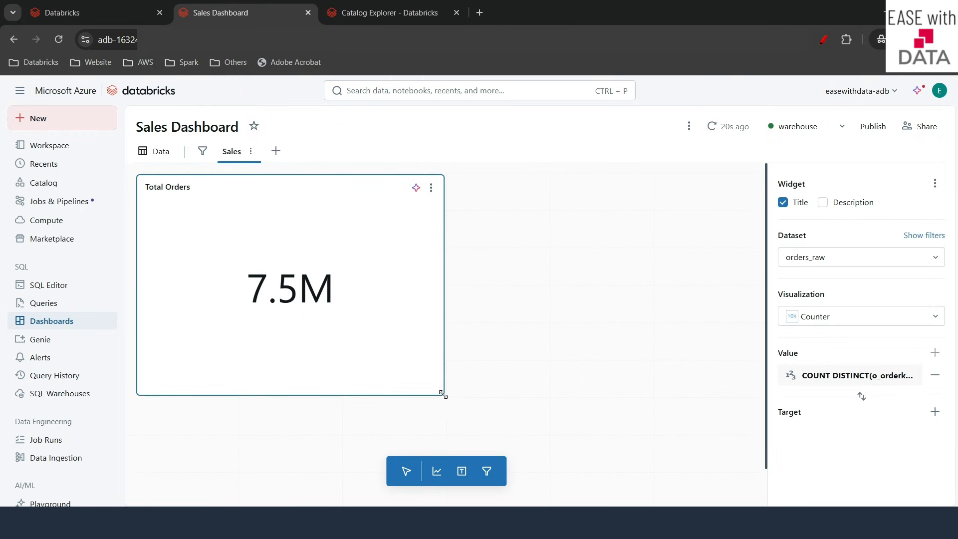
left_click_drag(443, 395, 262, 247)
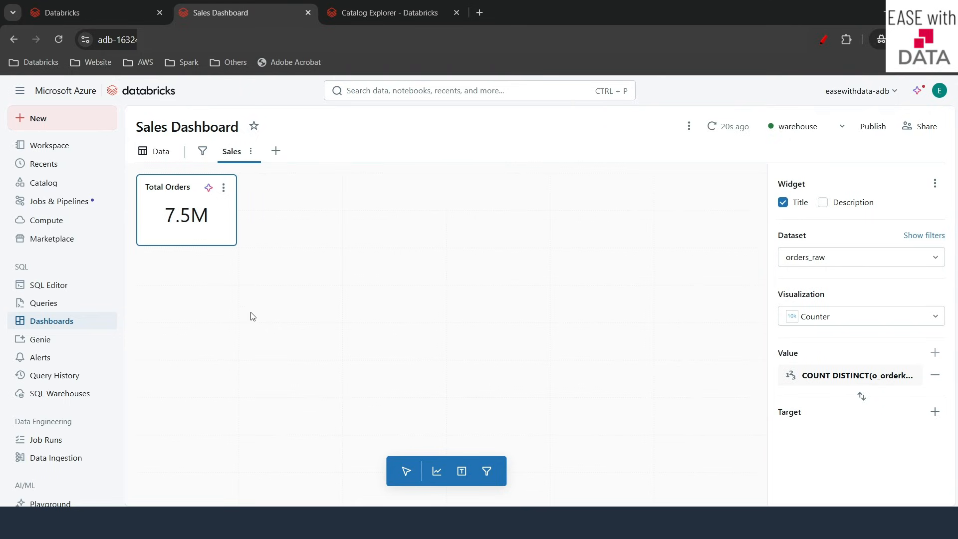
left_click(251, 316)
Give the Total Orders value a custom format with no abbreviation and widen its tile to two grid columns.
left_click(185, 209)
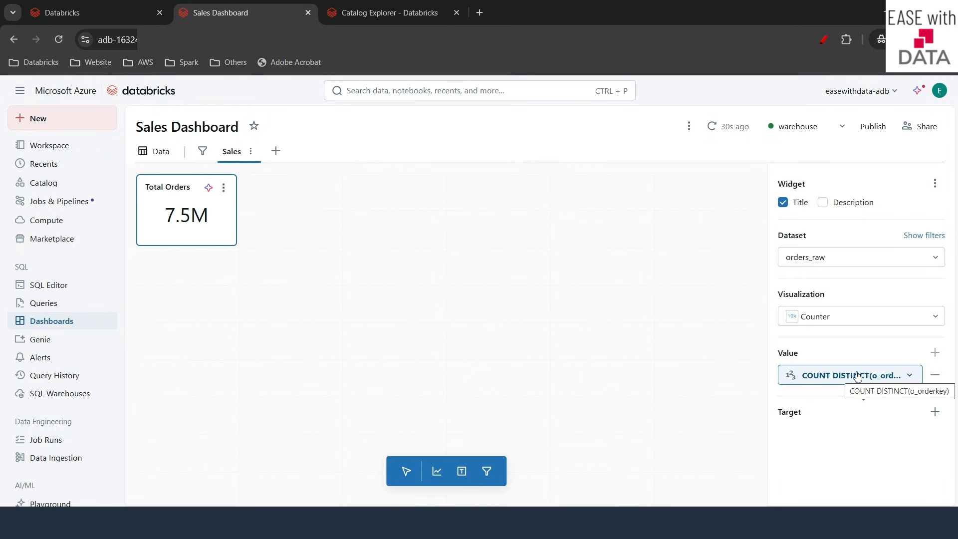
left_click(857, 376)
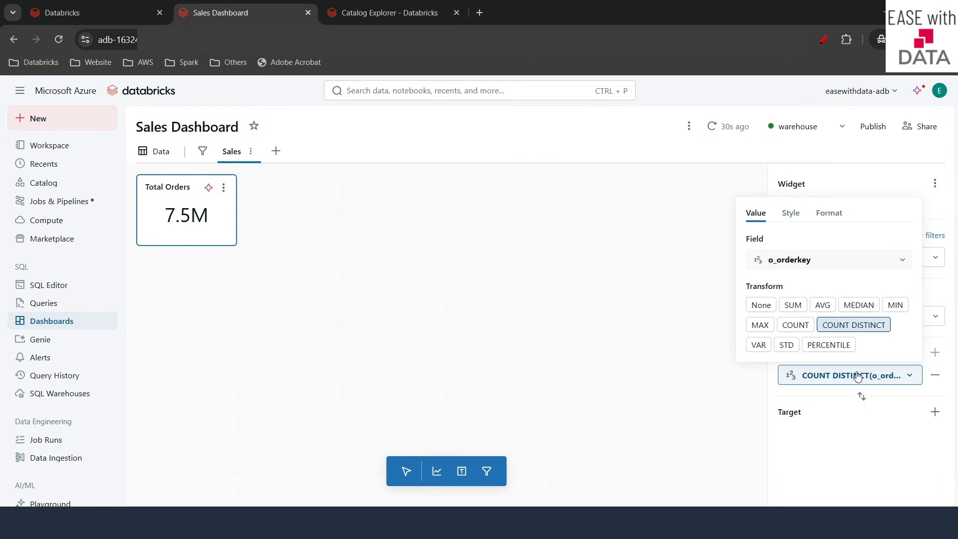
left_click(827, 214)
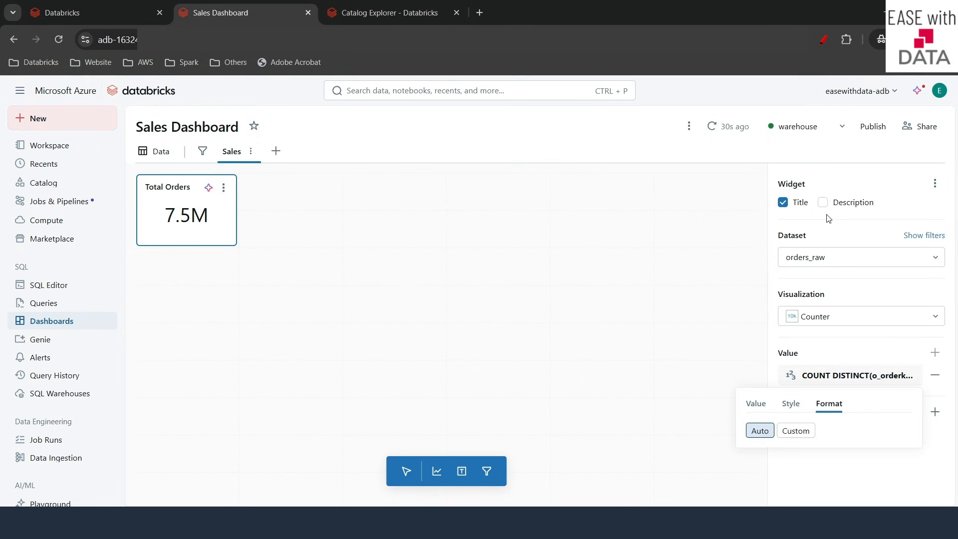
left_click(795, 431)
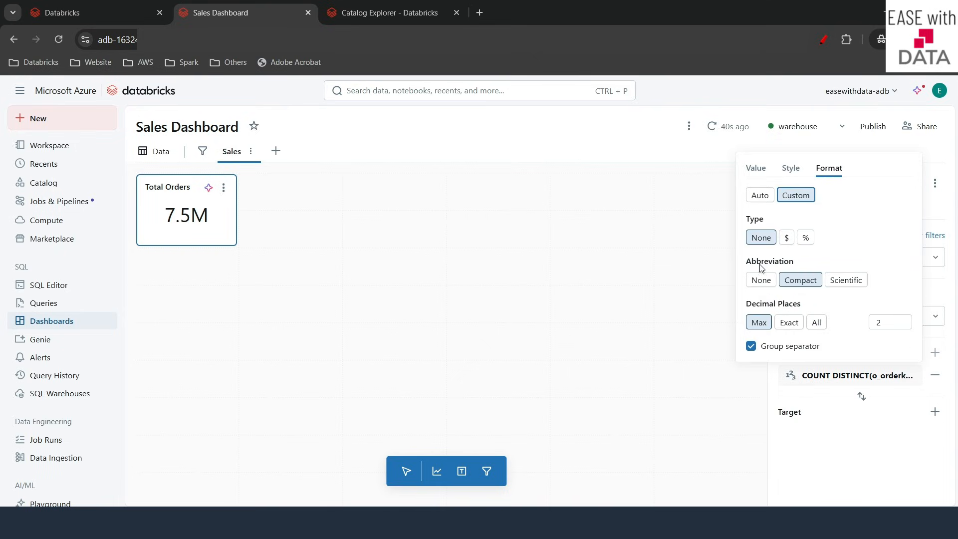
left_click(761, 280)
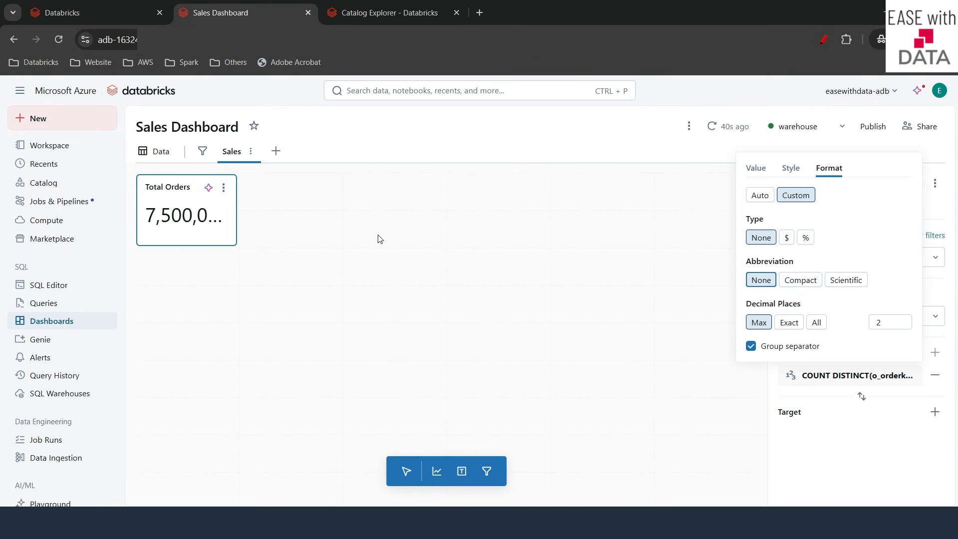
left_click_drag(237, 218, 295, 216)
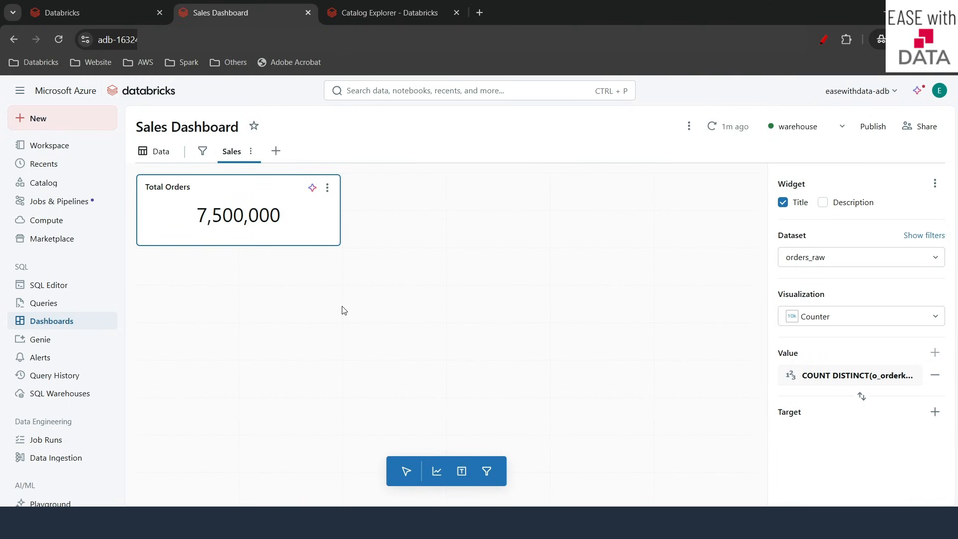
Clone the Total Orders counter and retitle the copy Total Open Orders.
right_click(248, 215)
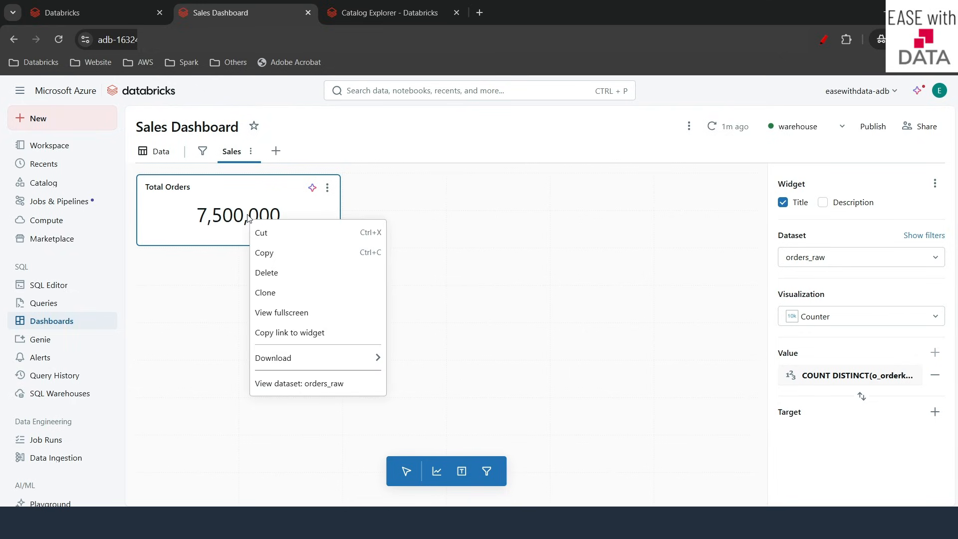
left_click(278, 295)
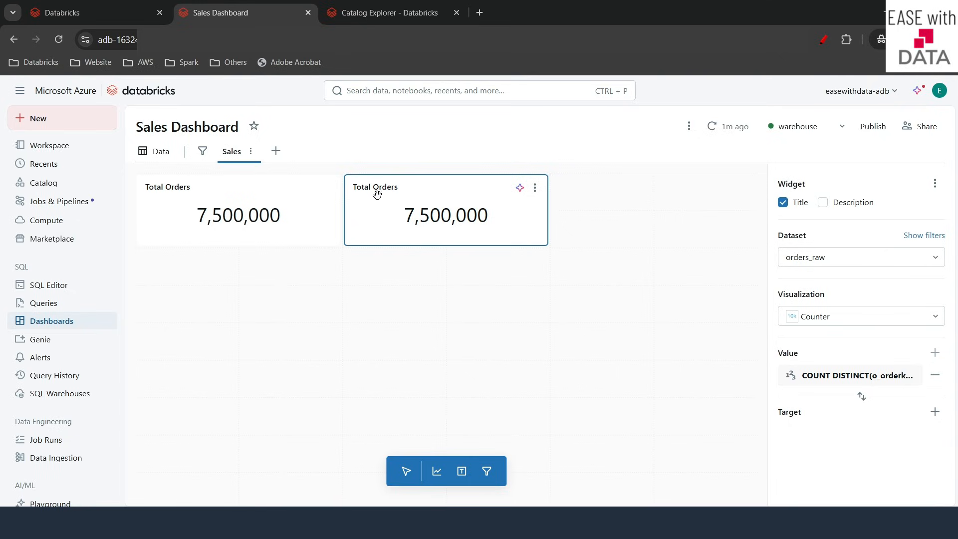
type("Open")
Add an o_orderstatus filter to the Total Open Orders counter that includes only status O.
left_click(924, 235)
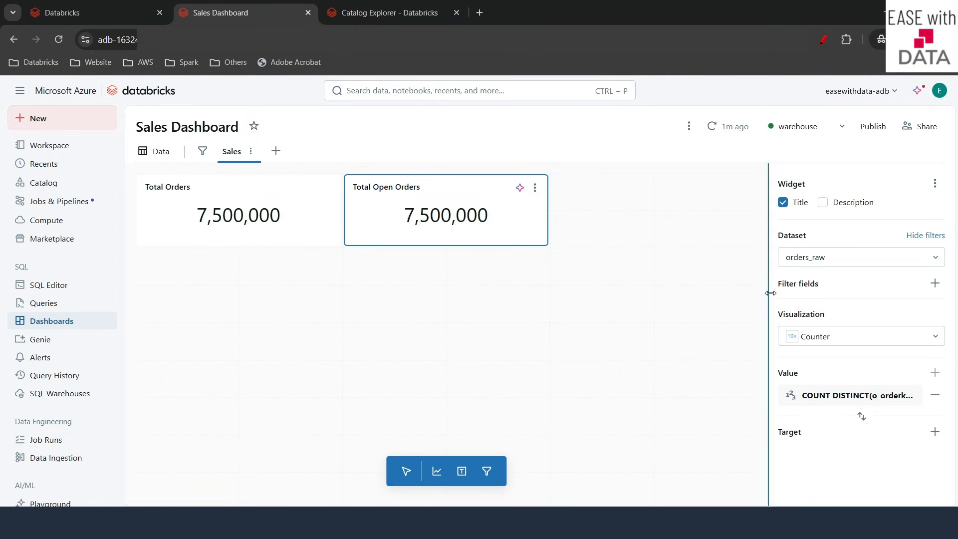
left_click_drag(819, 283, 779, 284)
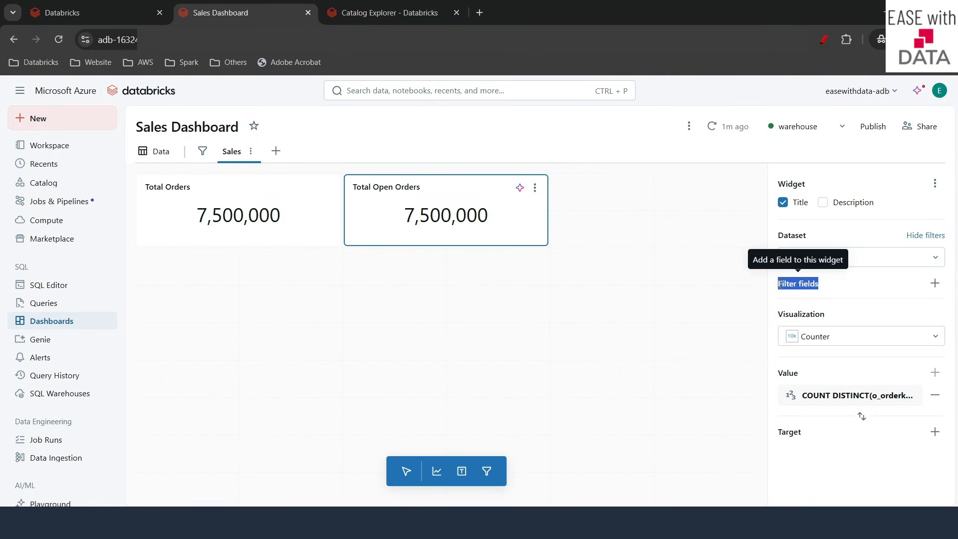
left_click(934, 283)
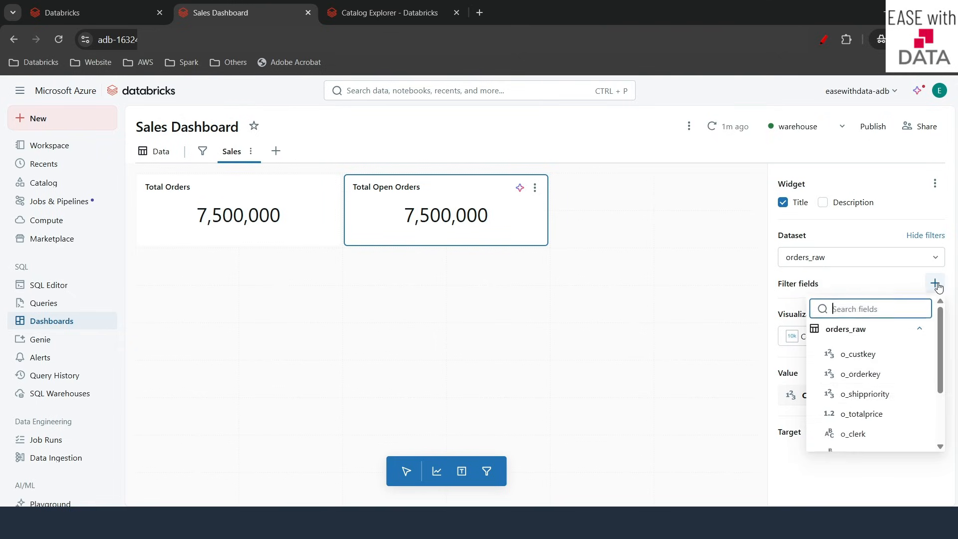
scroll(872, 376, "down", 3)
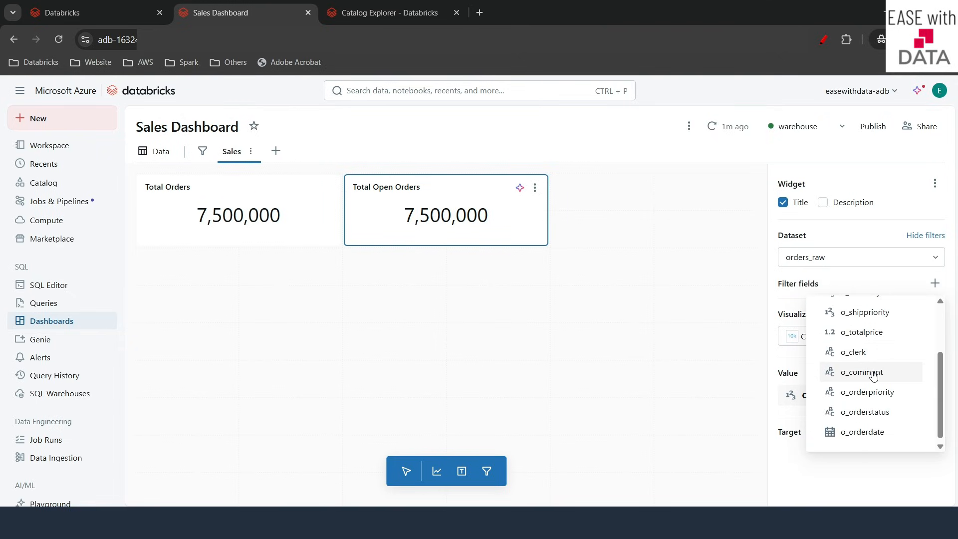
left_click(880, 415)
left_click(827, 327)
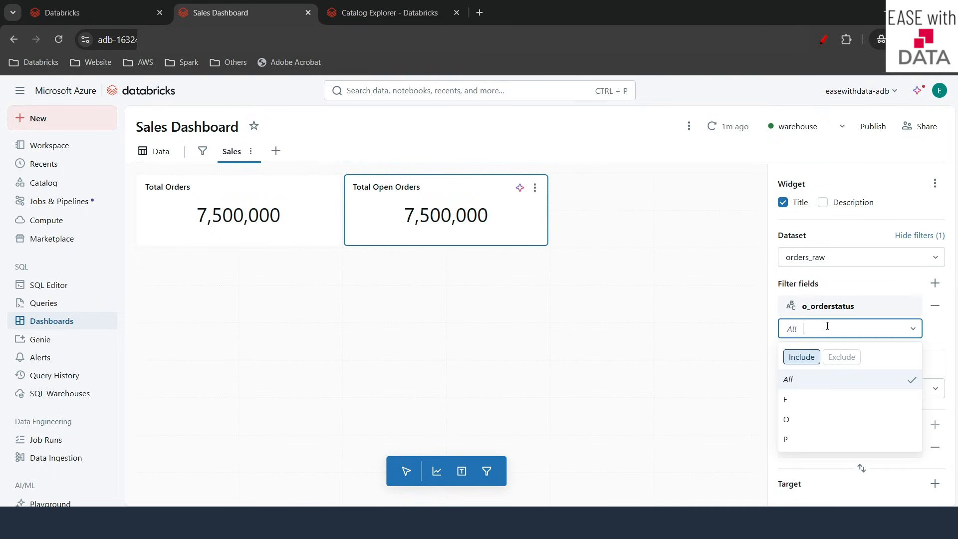
left_click(792, 421)
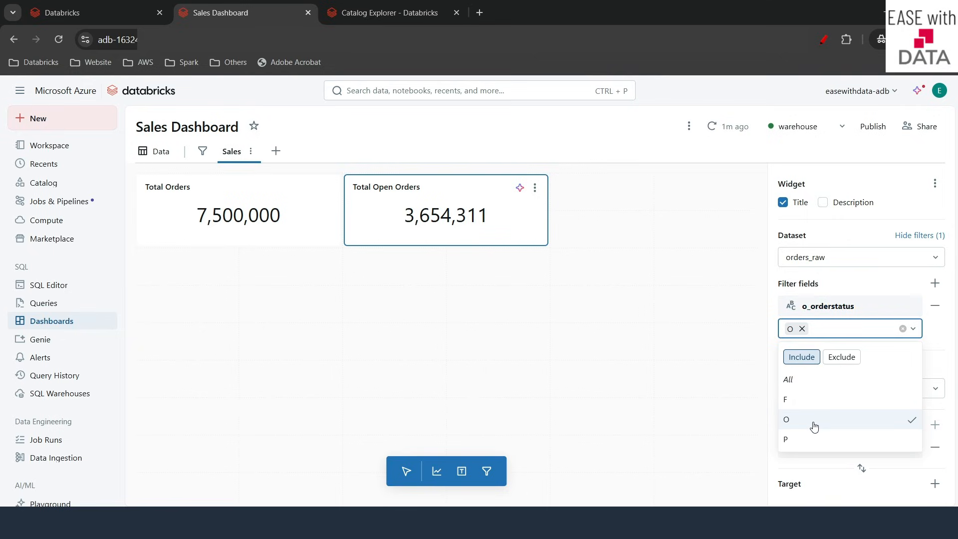
left_click(880, 174)
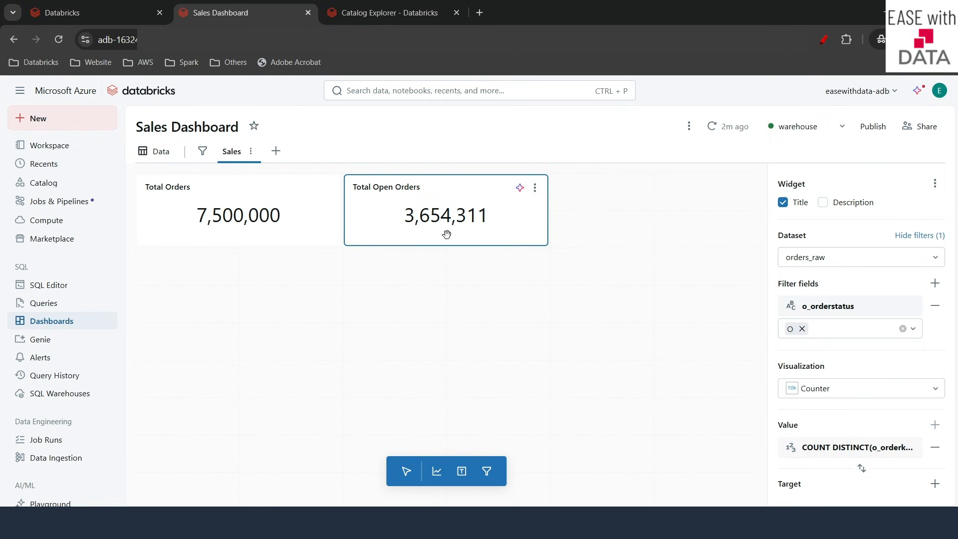
Clone the Total Open Orders counter and retitle the copy Total Sales.
left_click(535, 190)
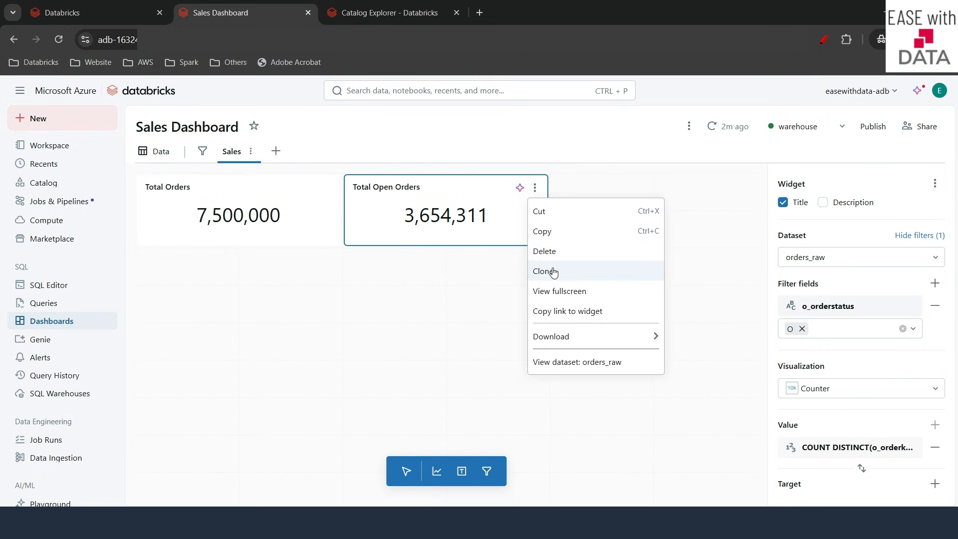
left_click(552, 271)
left_click_drag(486, 288, 643, 181)
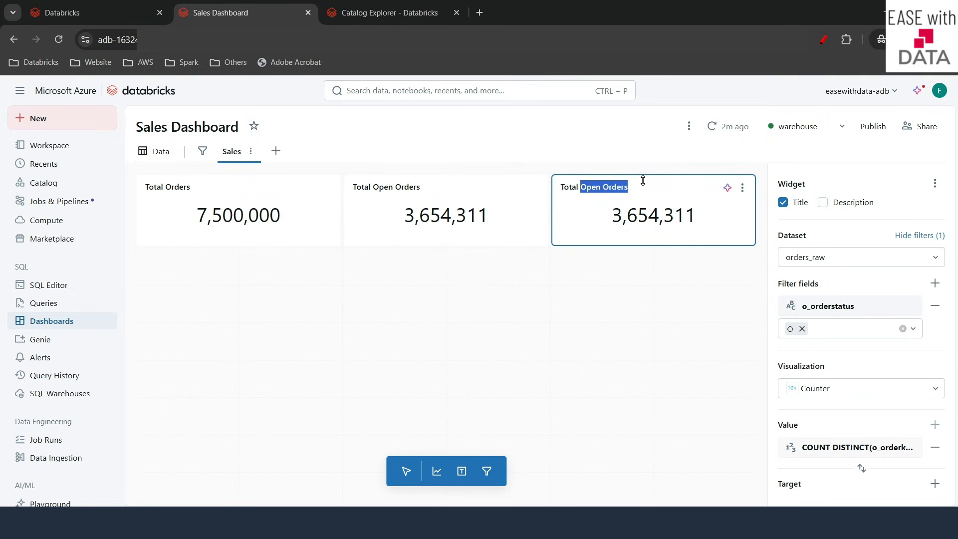
type("Sales")
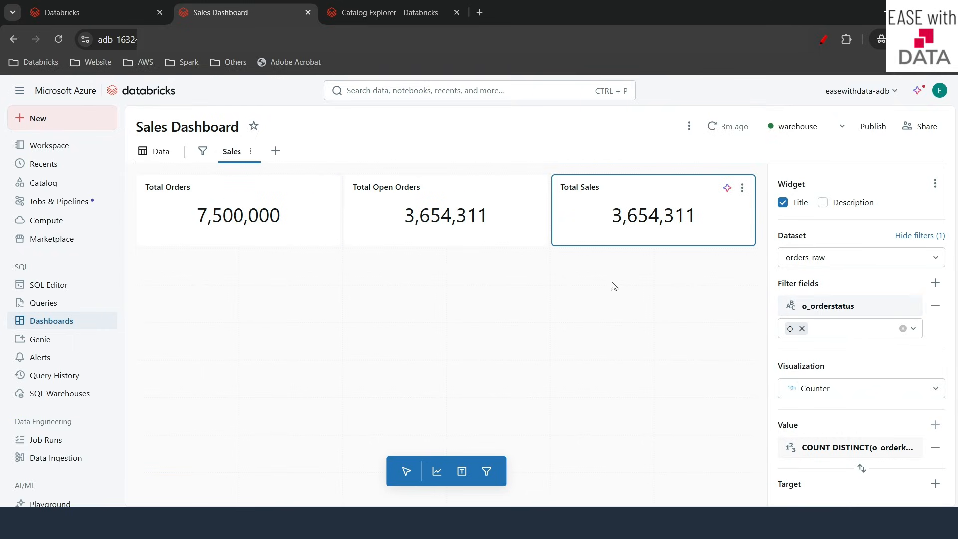
Remove the o_orderstatus filter from the Total Sales counter and set its value to the SUM of o_totalprice.
left_click(935, 306)
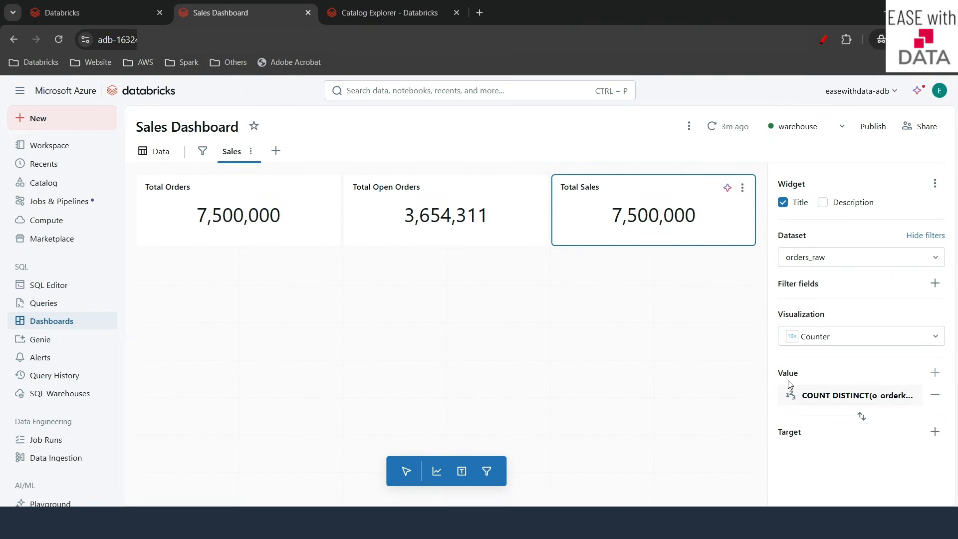
left_click(826, 396)
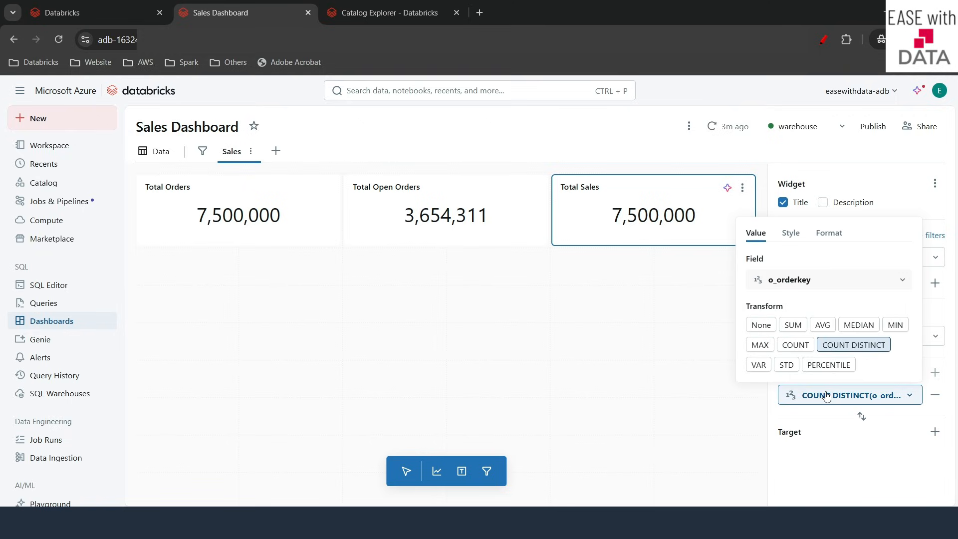
left_click(804, 275)
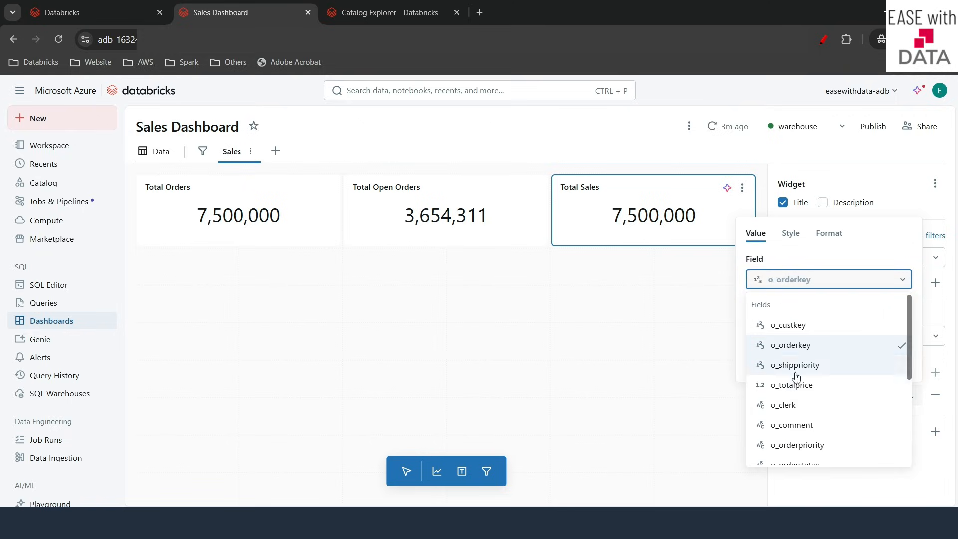
left_click(788, 386)
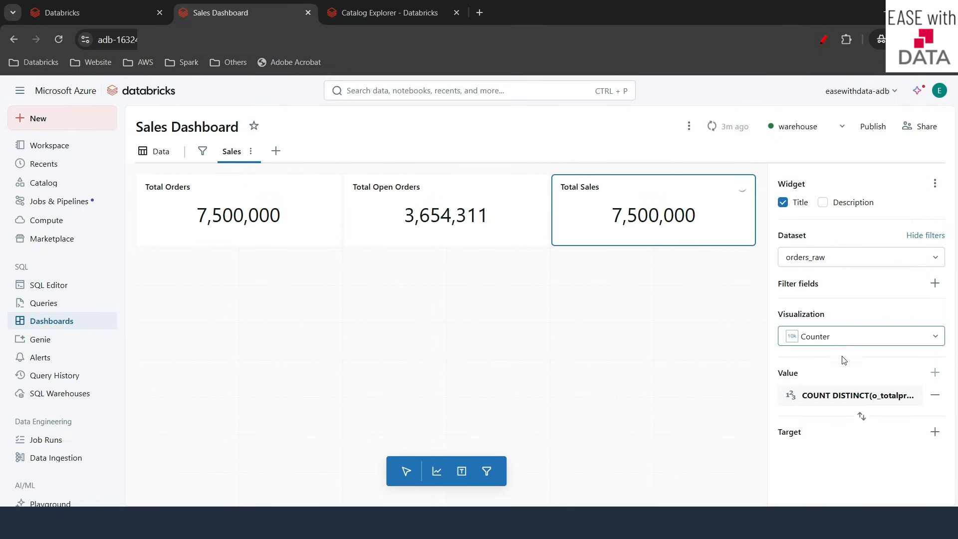
left_click(832, 402)
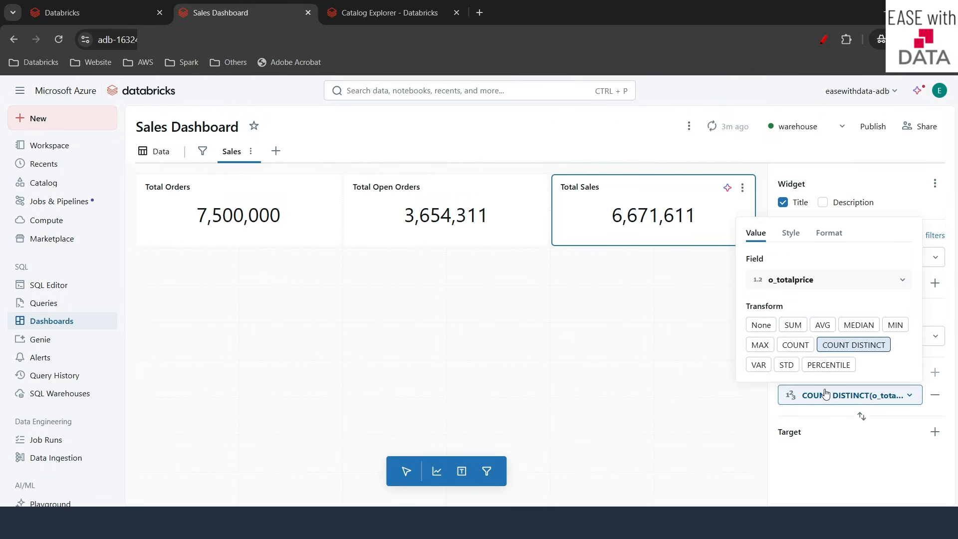
left_click(792, 327)
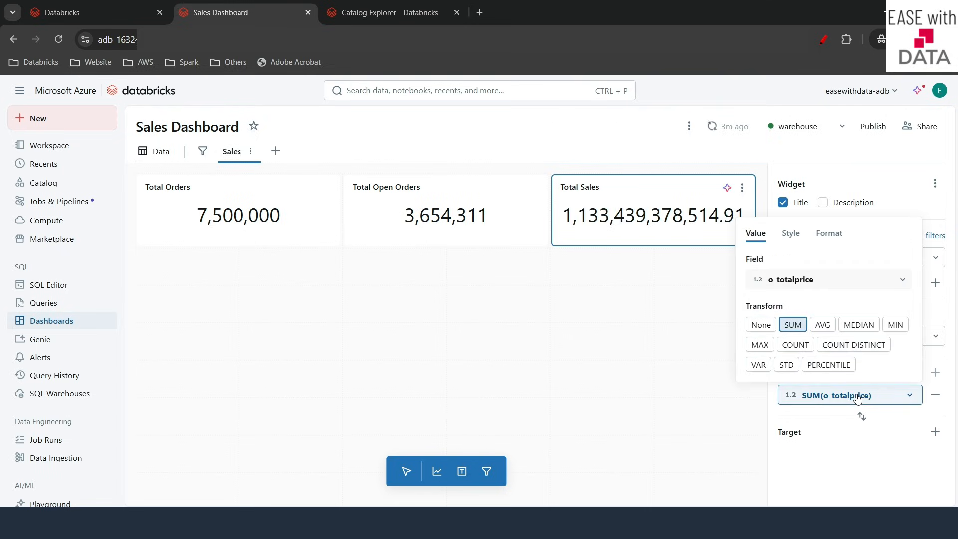
left_click(624, 227)
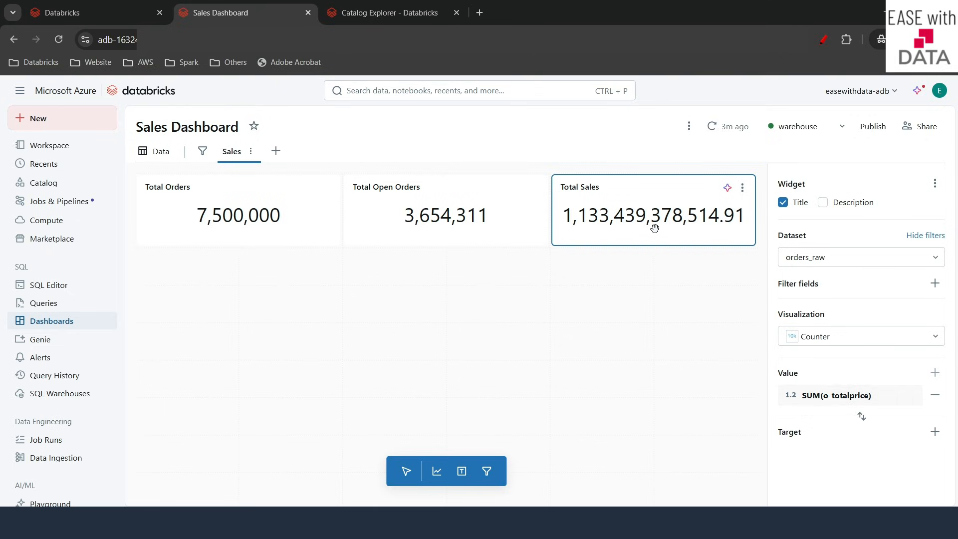
Format the Total Sales counter's value as currency in US dollars ($).
left_click(836, 400)
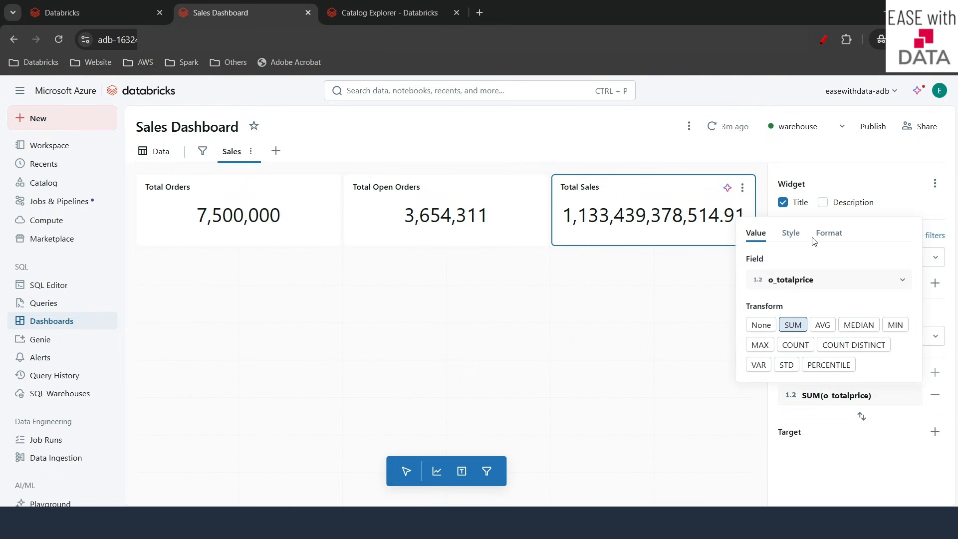
left_click(826, 232)
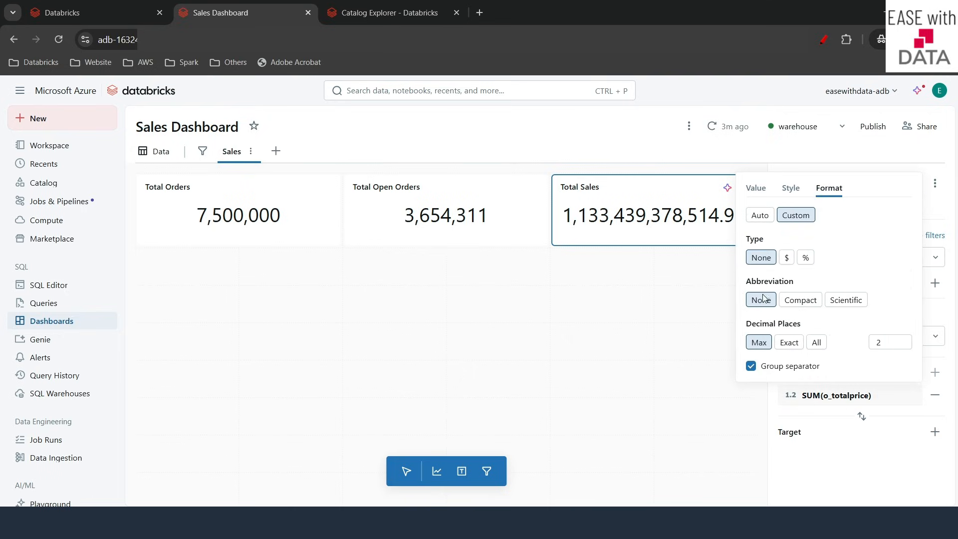
left_click(787, 257)
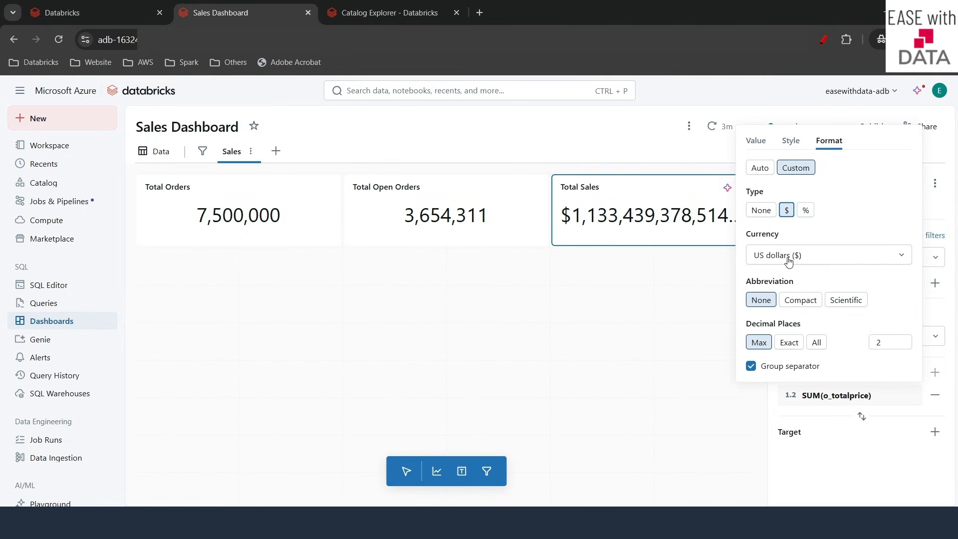
left_click(655, 263)
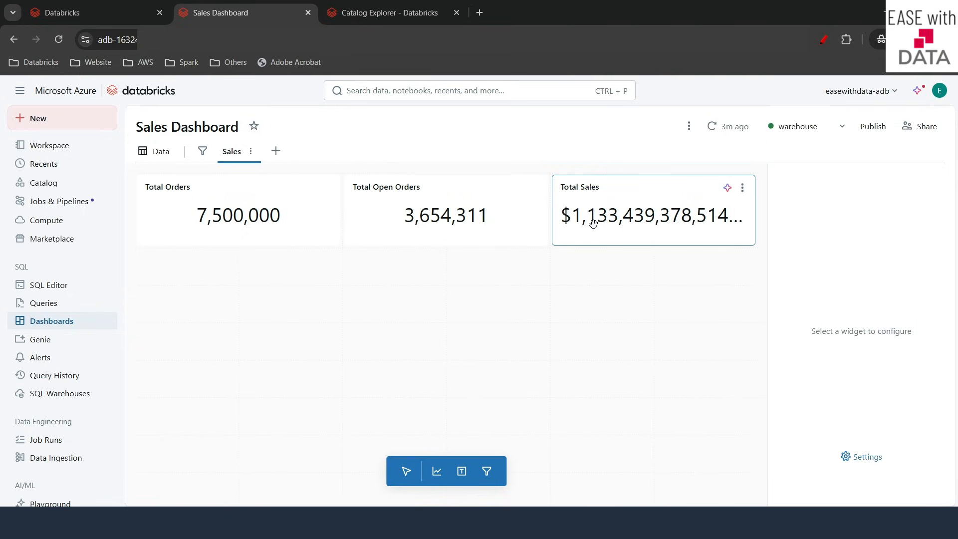
Set the number abbreviation of the Total Sales counter's value to Compact.
left_click(643, 232)
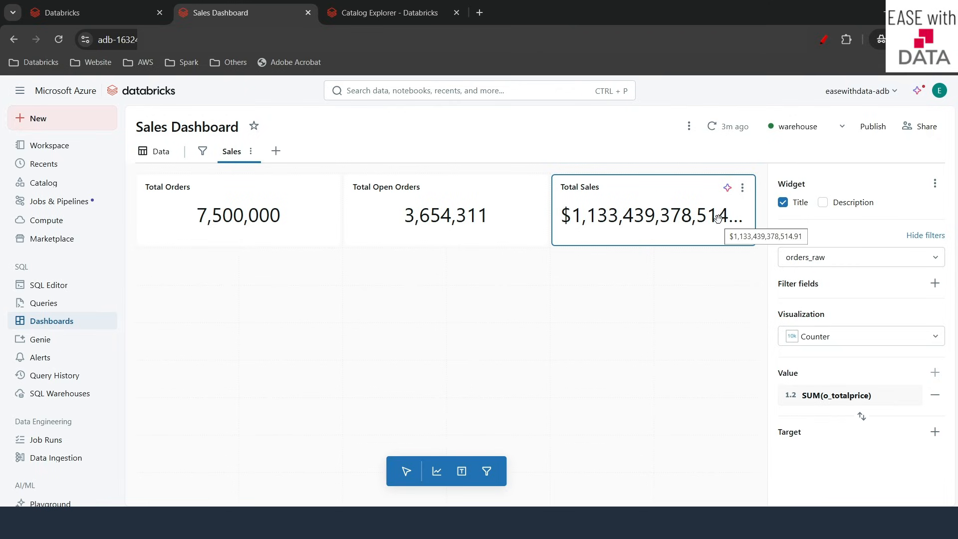
left_click(811, 394)
left_click(829, 233)
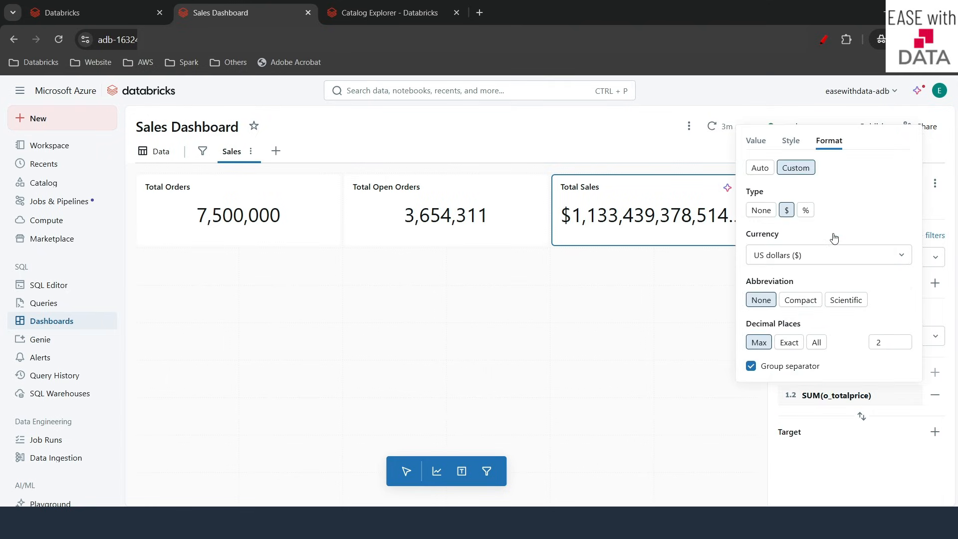
left_click(800, 302)
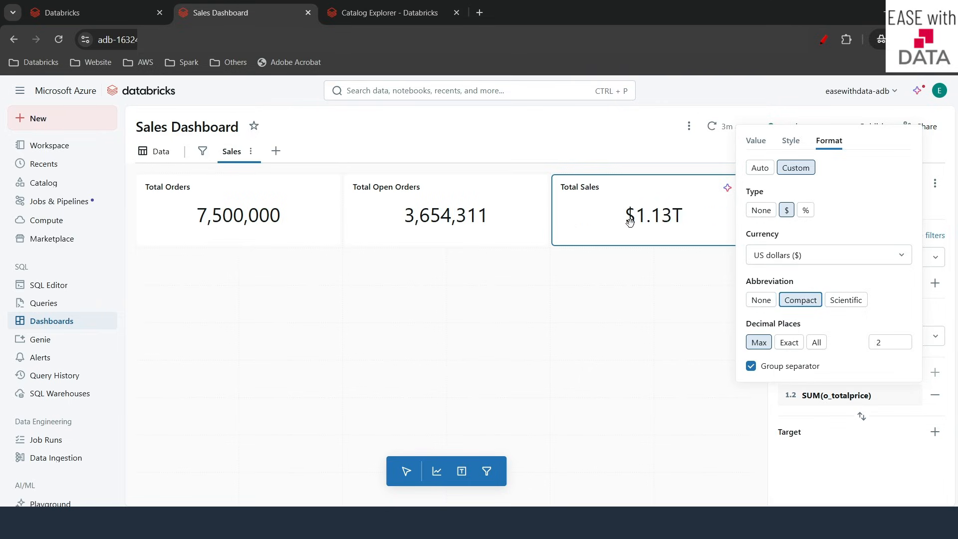
left_click(659, 270)
left_click(622, 212)
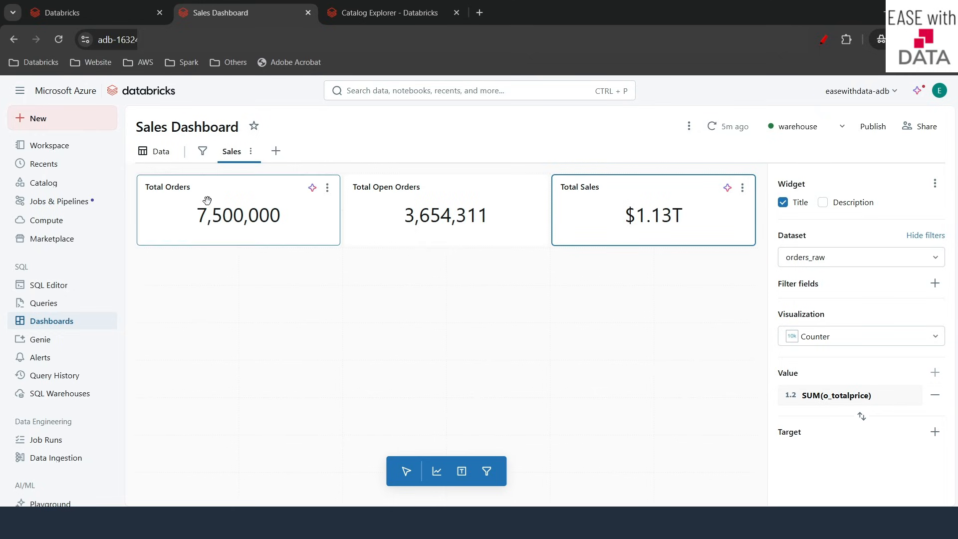
Start a custom calculation on the orders_raw dataset and name it Total Tax.
left_click(157, 157)
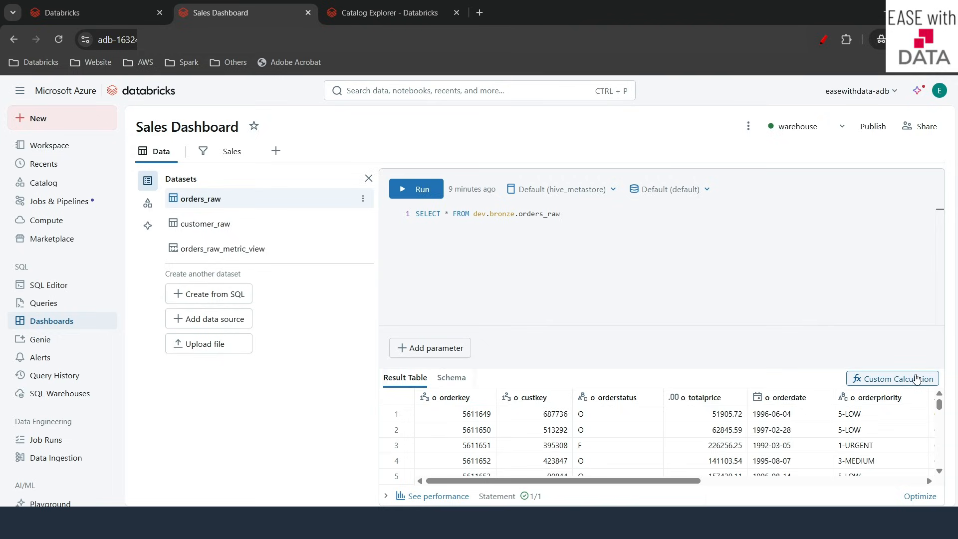
left_click(915, 379)
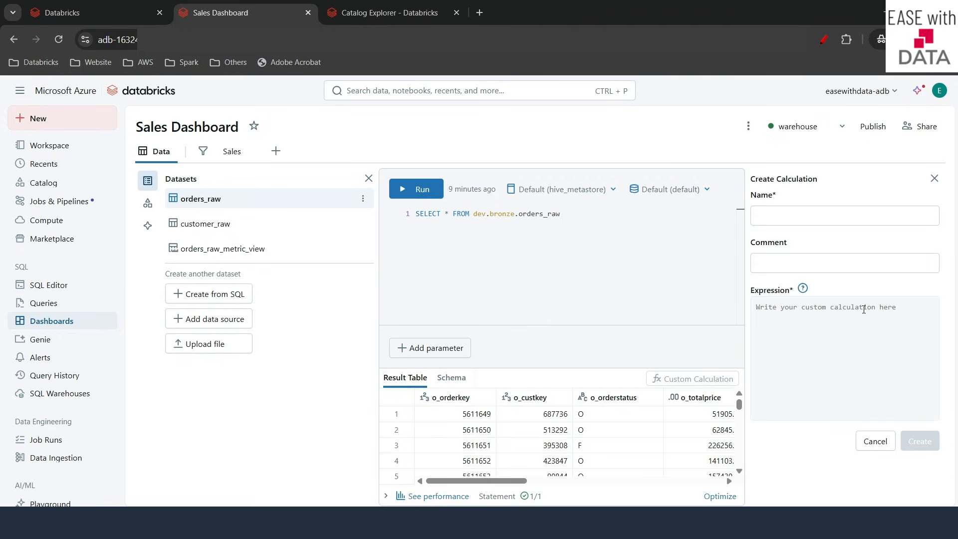
left_click(787, 219)
type("Total")
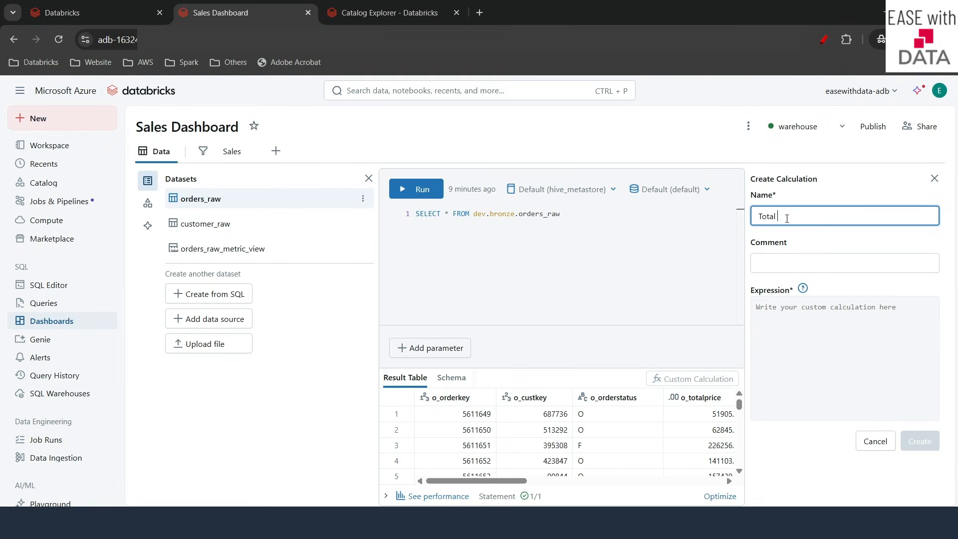
type(" Tax")
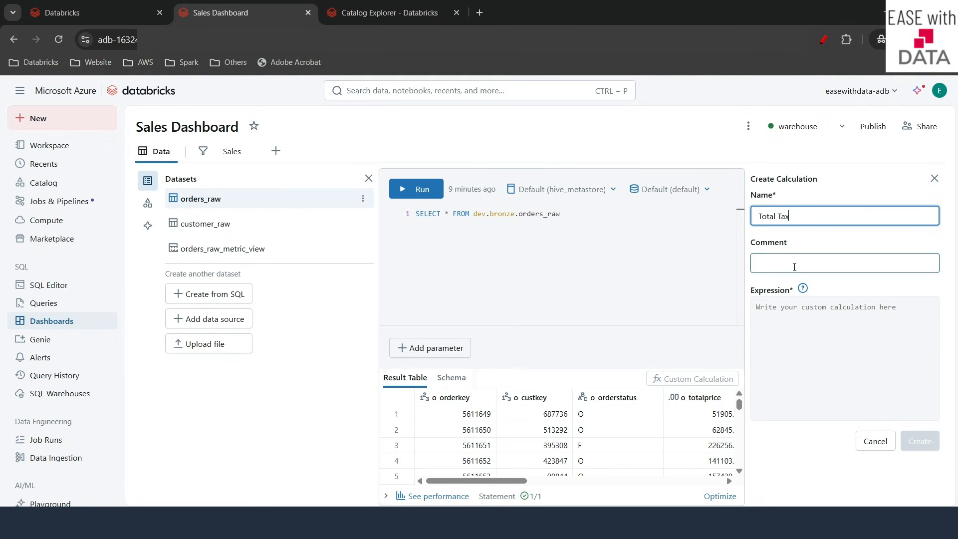
Define the Total Tax expression as SUM(o_totalprice * .10) and create the calculation.
left_click(776, 317)
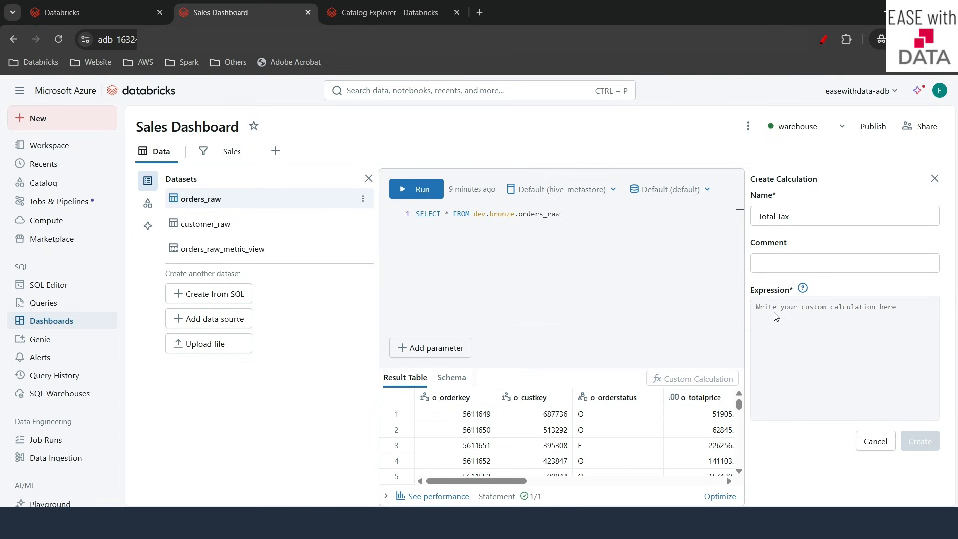
type("SUM")
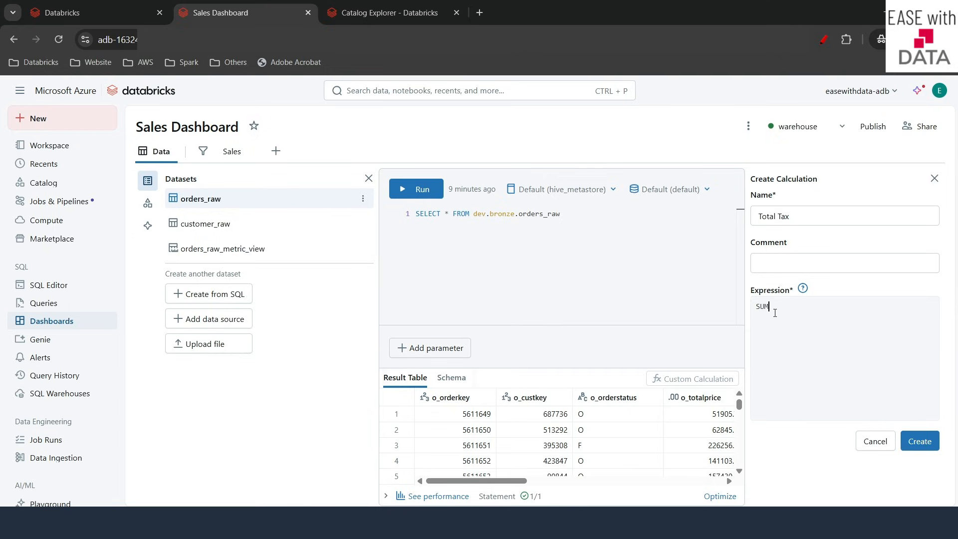
type("(o_")
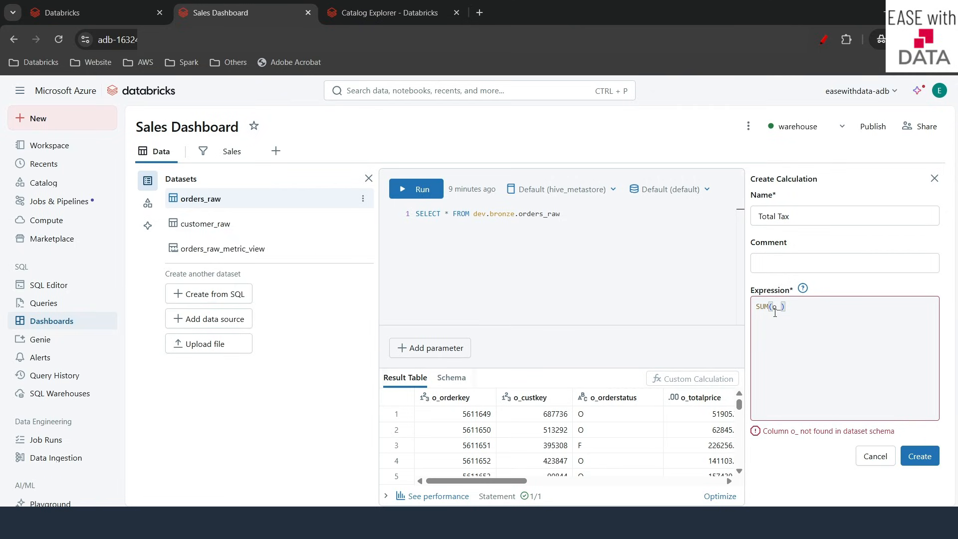
type("totalproce")
key("BackSpace")
key("BackSpace")
key("BackSpace")
key("BackSpace")
type("ice * .10")
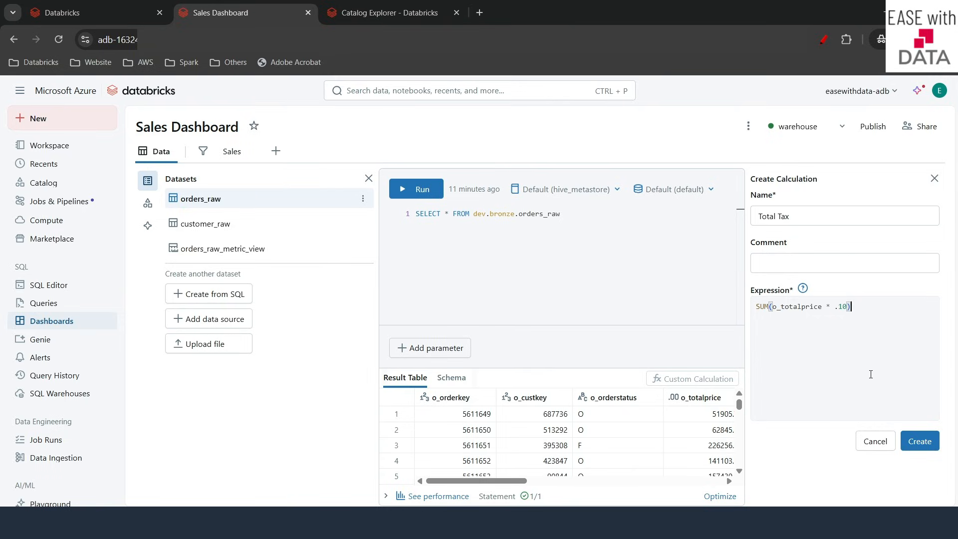
left_click(918, 443)
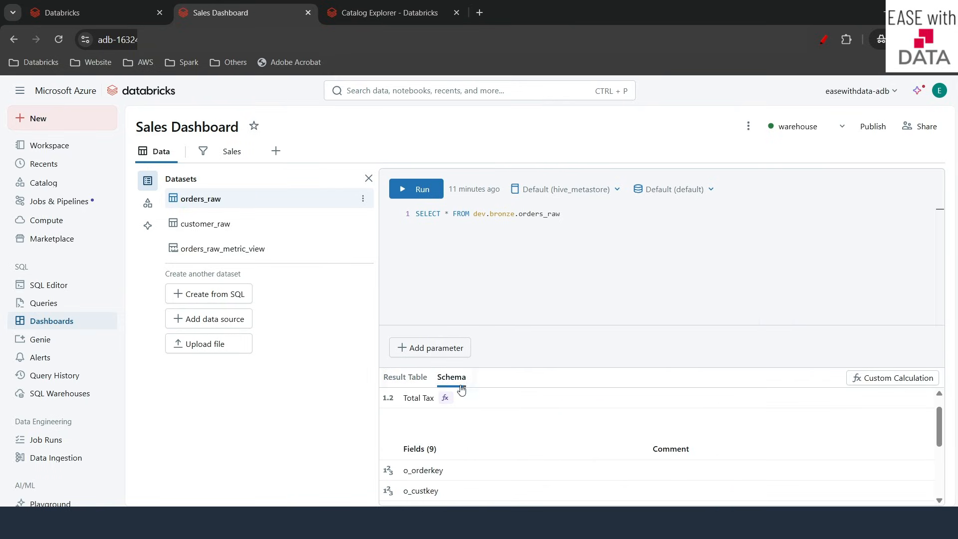
Check the orders_raw result columns and its schema for the Total Tax measure.
left_click(406, 377)
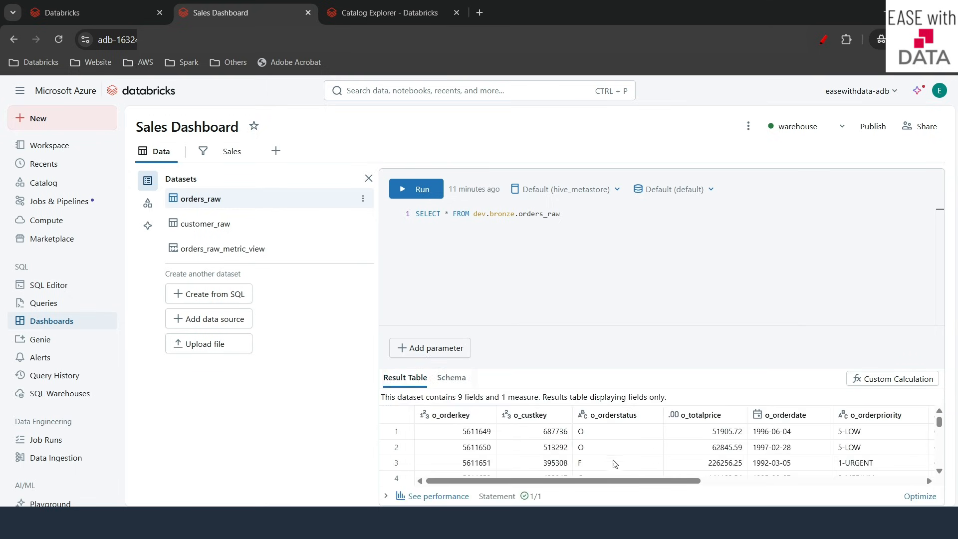
left_click_drag(602, 481, 825, 481)
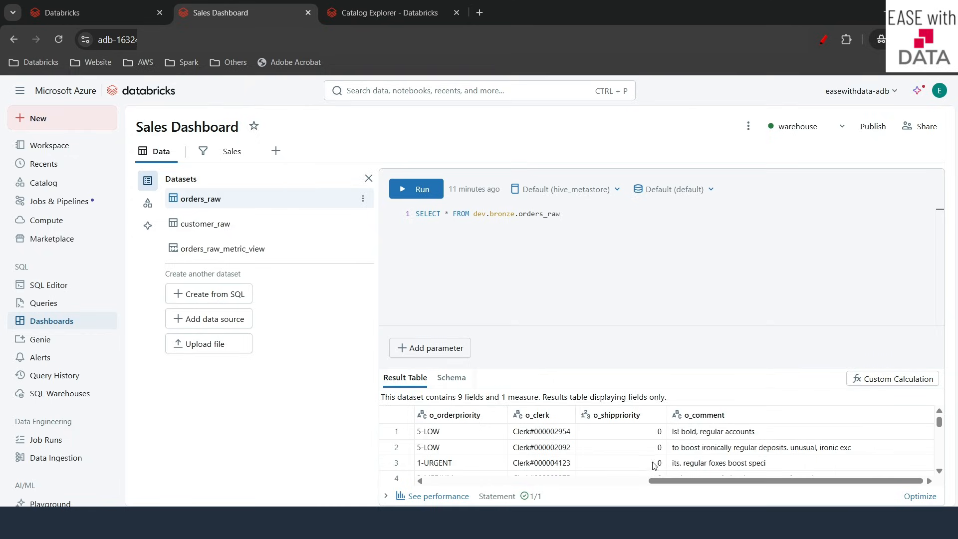
left_click(455, 481)
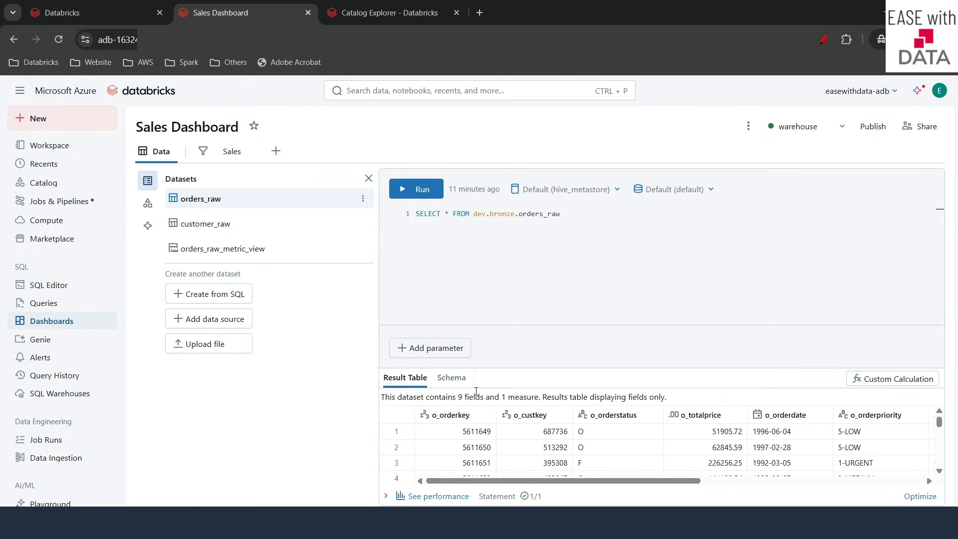
left_click(462, 382)
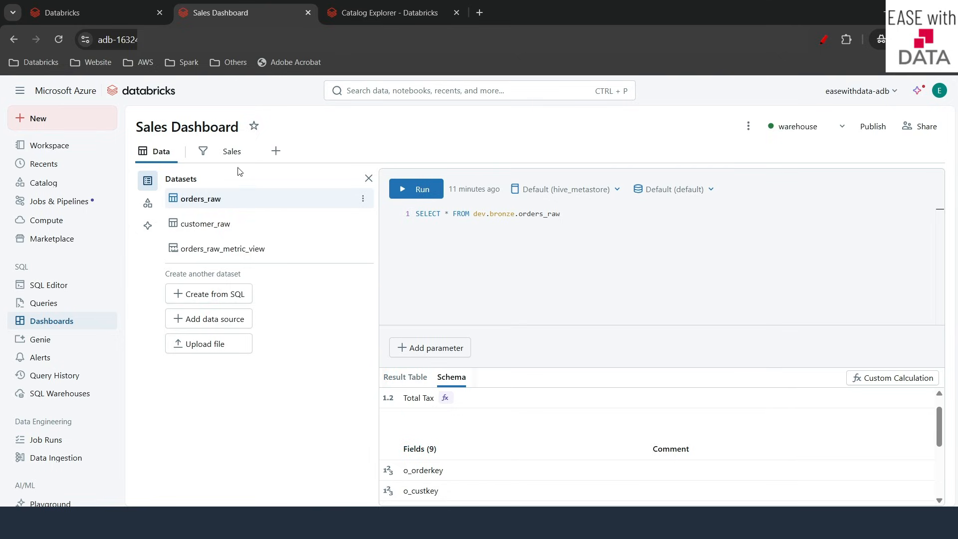
Clone the Total Sales counter on the Sales page and retitle the copy Total Tax.
left_click(236, 152)
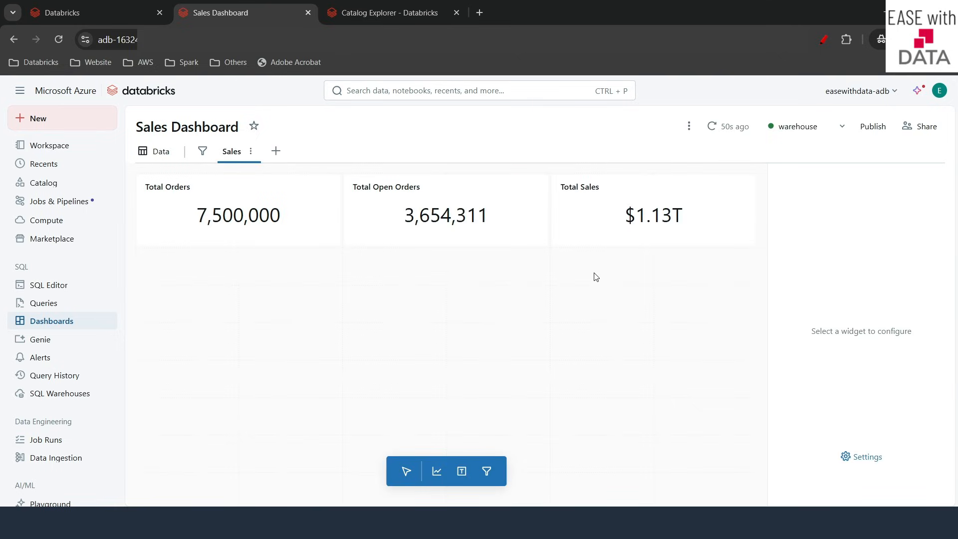
left_click(624, 231)
right_click(623, 231)
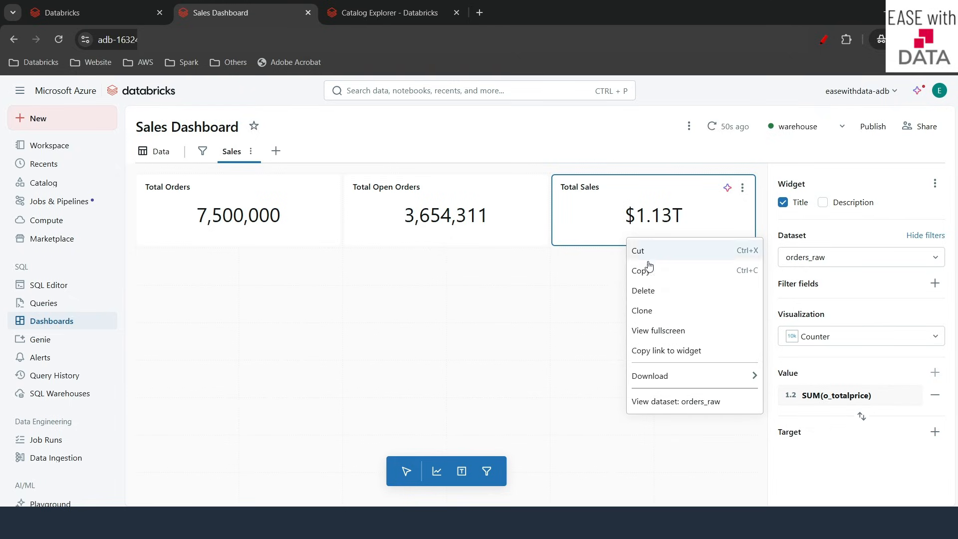
left_click(642, 311)
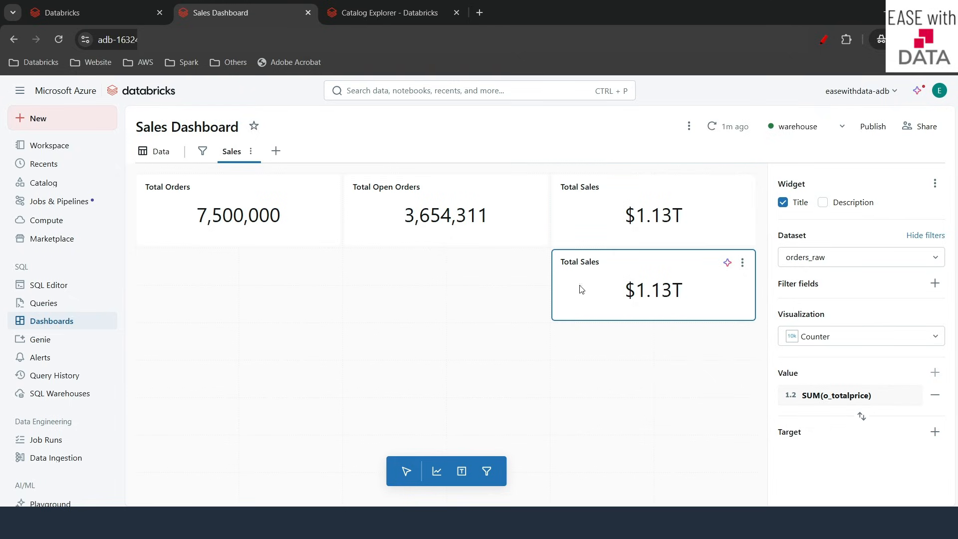
left_click_drag(580, 264, 612, 263)
type("Tax")
left_click(663, 326)
left_click(711, 309)
Set the Total Tax counter's value field to the Total Tax measure.
left_click(813, 394)
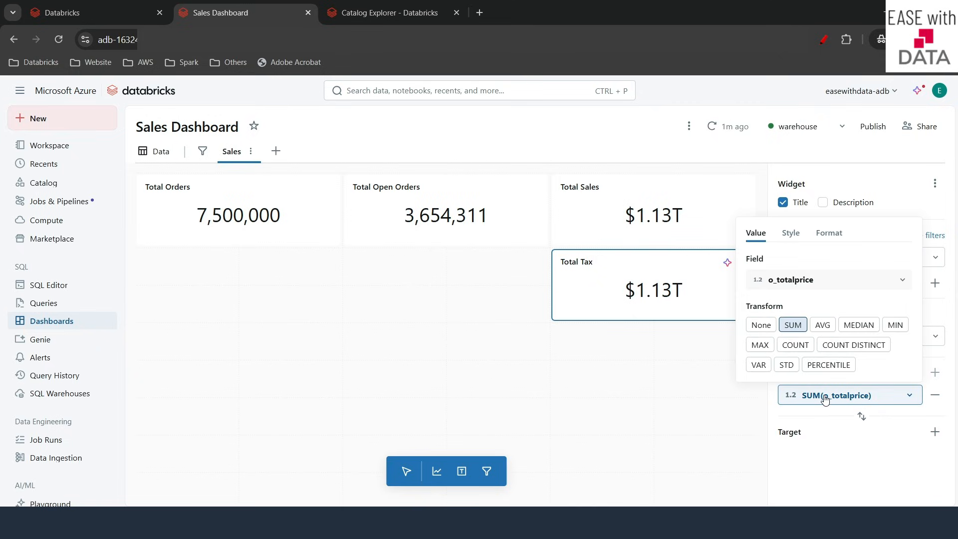
left_click(782, 278)
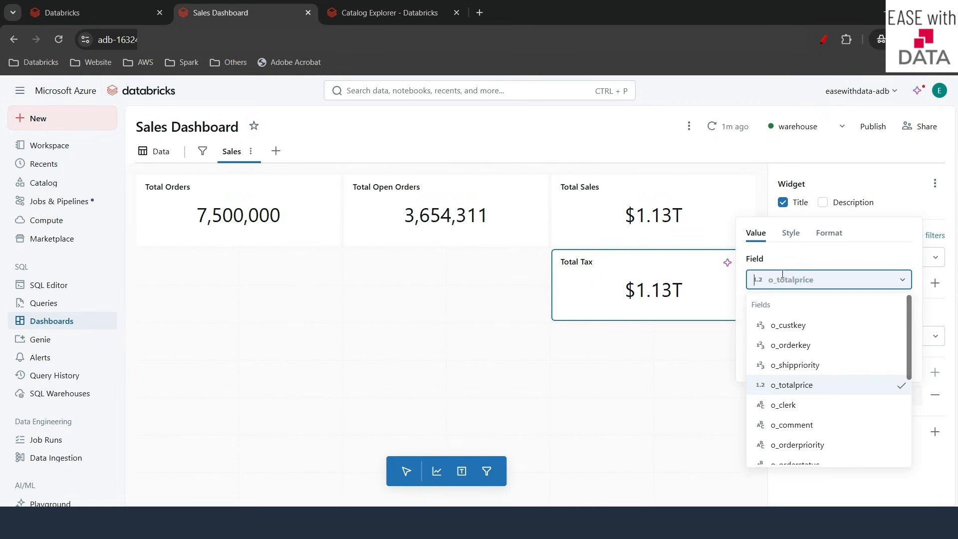
scroll(815, 408, "down", 3)
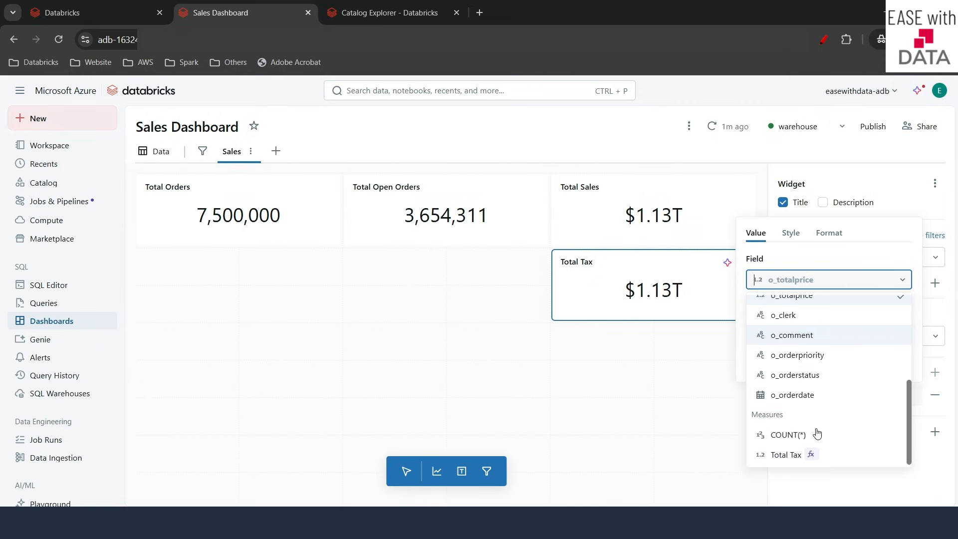
left_click(793, 455)
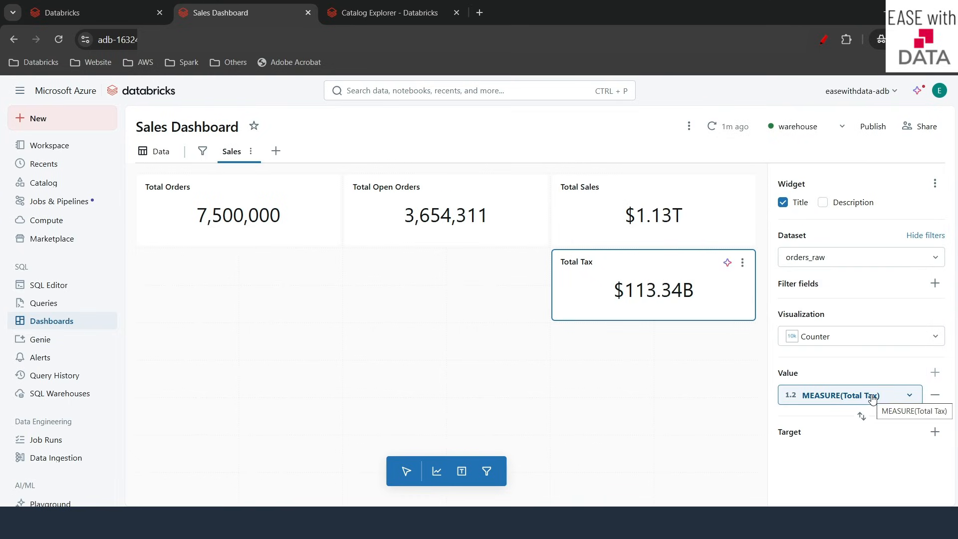
left_click(840, 402)
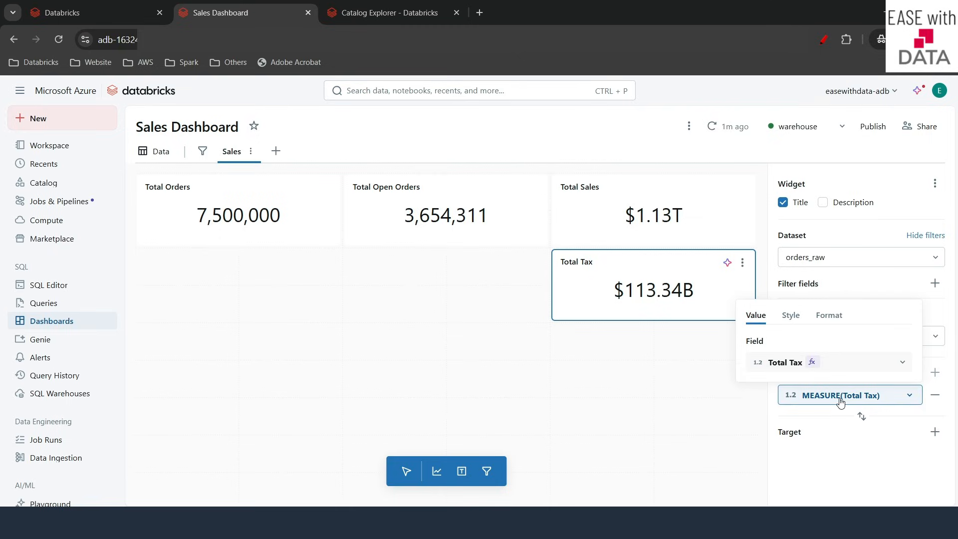
left_click(842, 405)
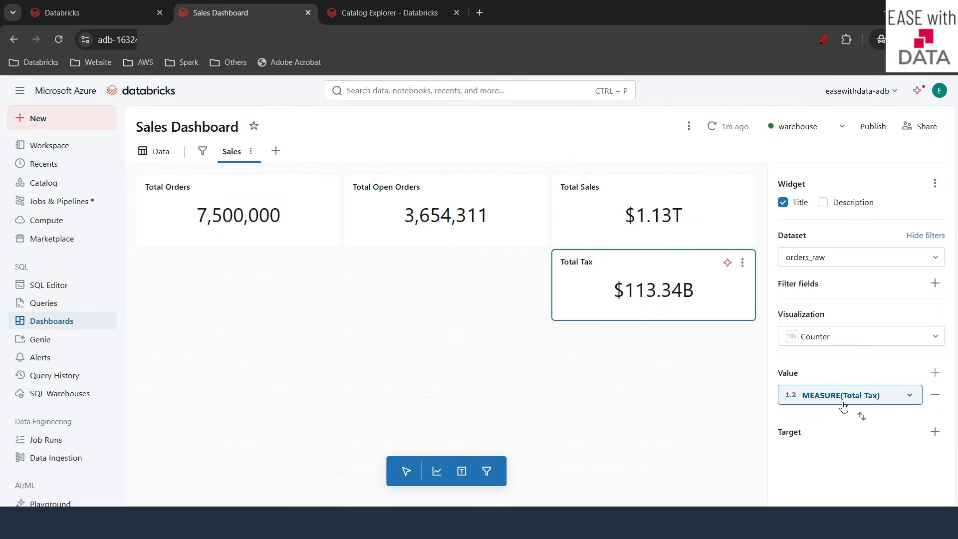
Review the expression of the Total Tax calculation in the orders_raw dataset, leaving it without changes.
left_click(164, 153)
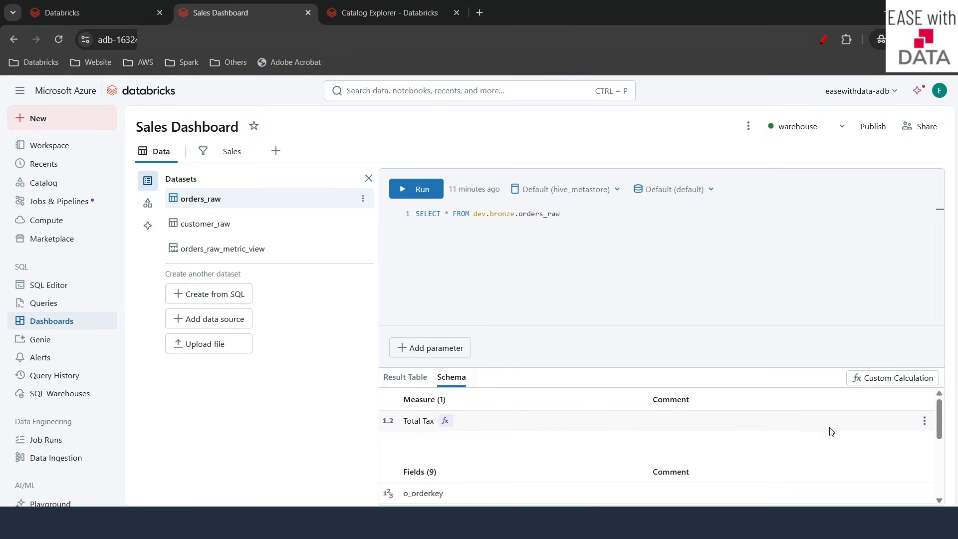
left_click(925, 421)
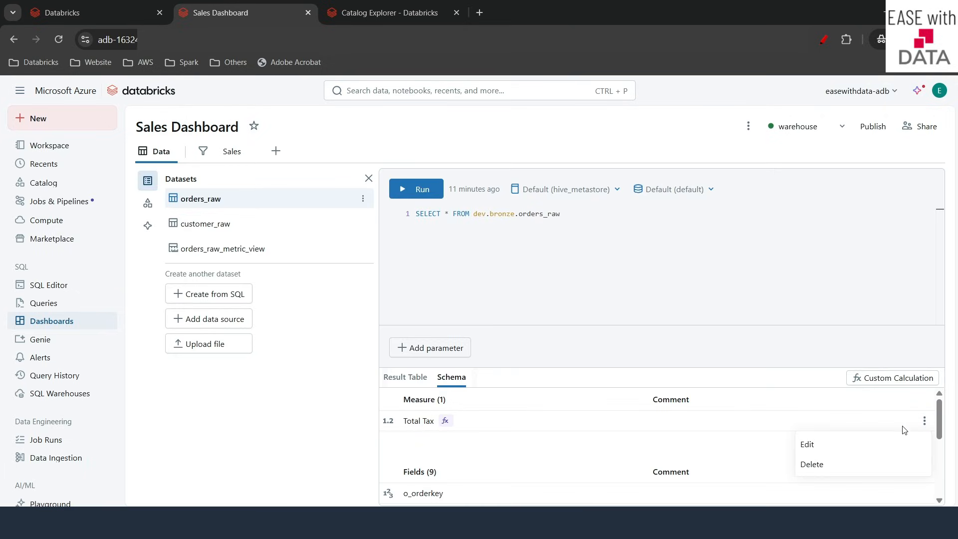
left_click(835, 451)
left_click_drag(845, 306, 777, 307)
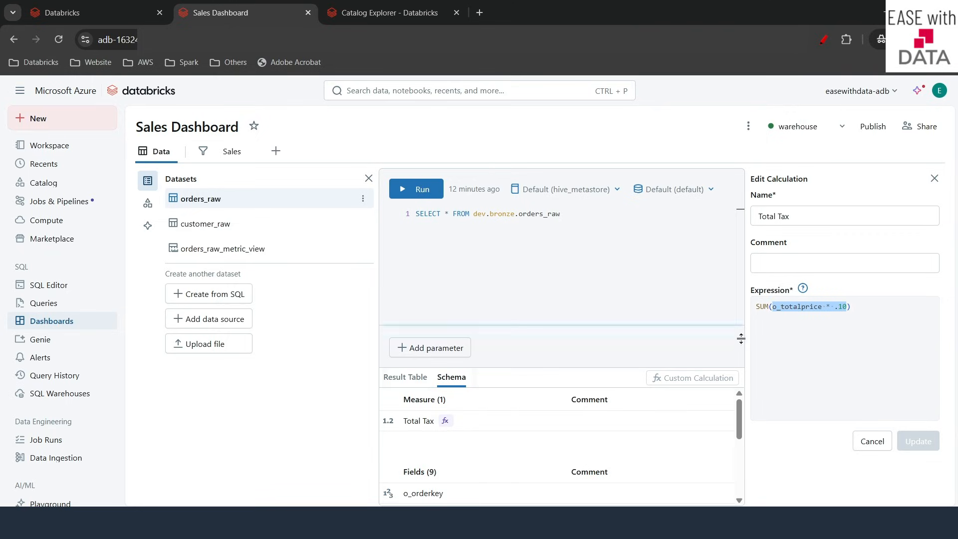
double_click(759, 306)
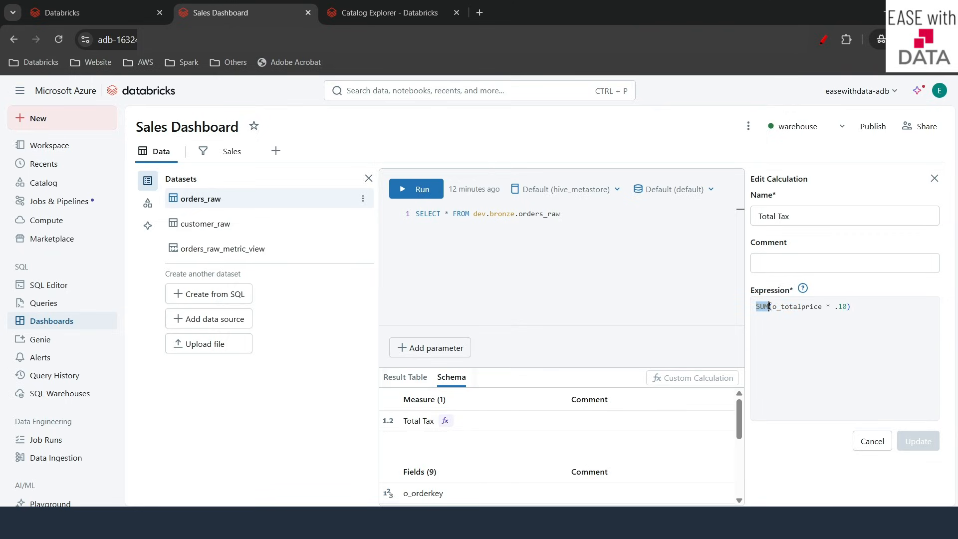
left_click(933, 179)
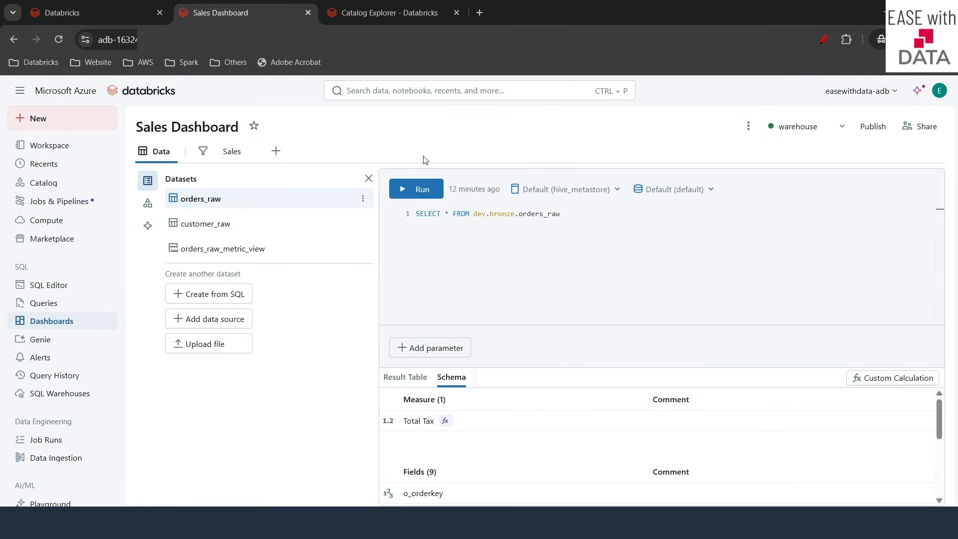
Return to the Sales page and compare the value fields of the Total Tax and Total Sales counters.
left_click(239, 151)
left_click(710, 295)
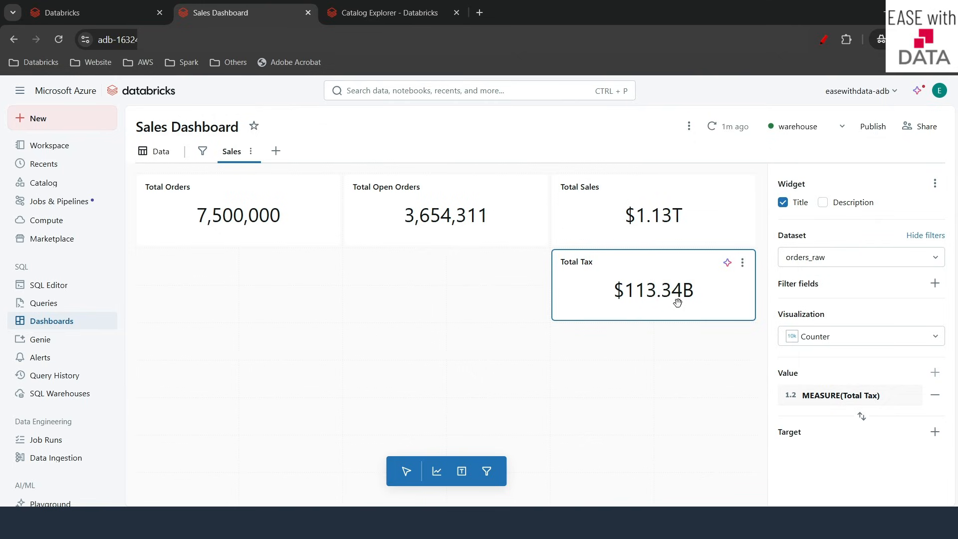
left_click(617, 218)
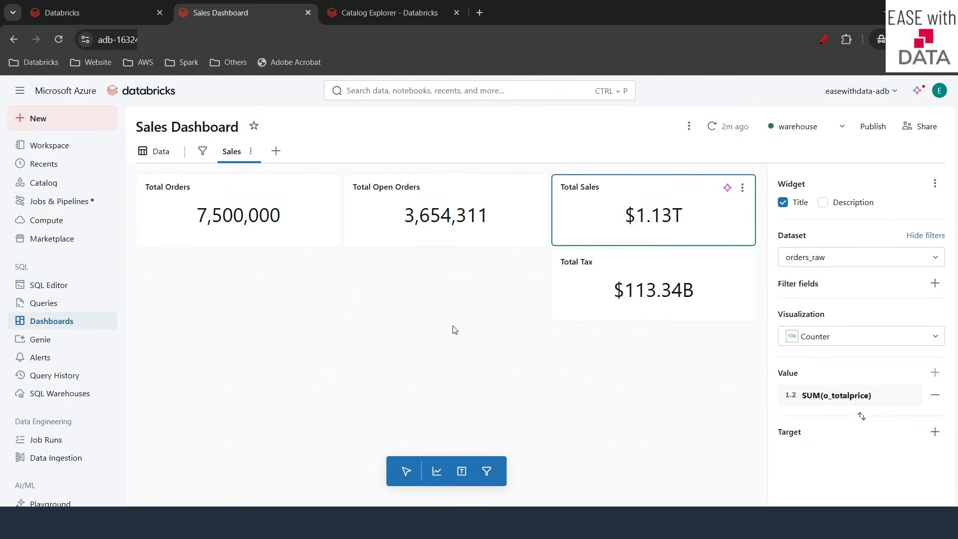
Add a visualization widget below the Total Orders counter and set its visualization type to Pie.
left_click(436, 471)
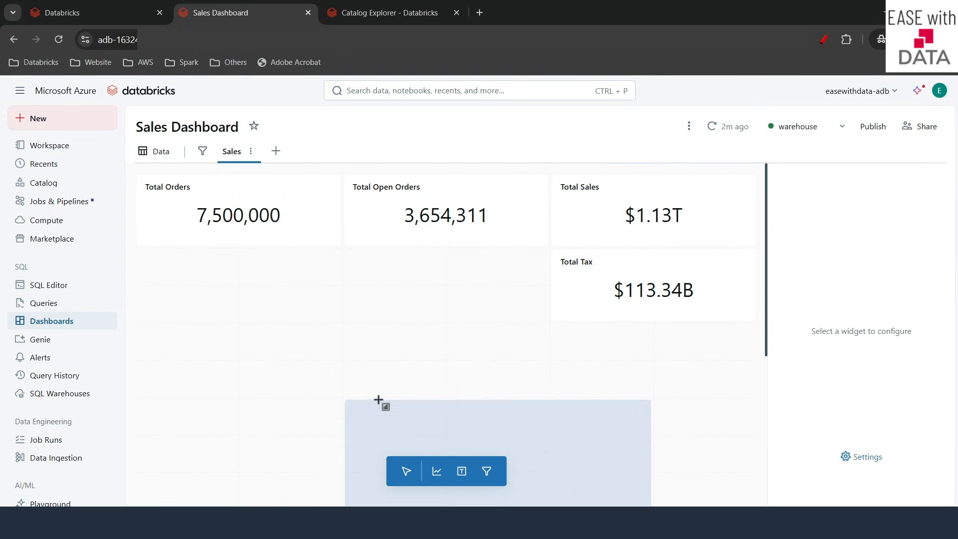
left_click(206, 277)
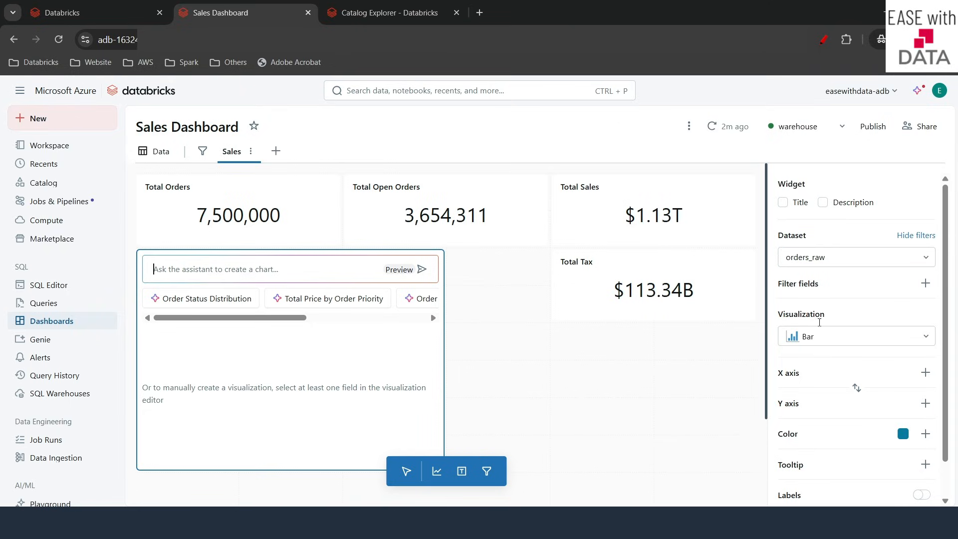
left_click(820, 337)
scroll(818, 280, "down", 3)
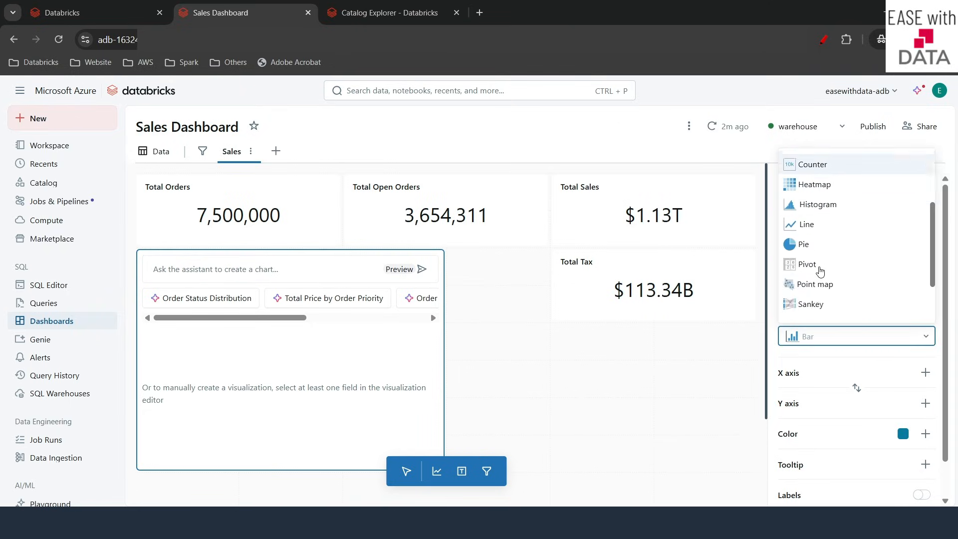
left_click(799, 217)
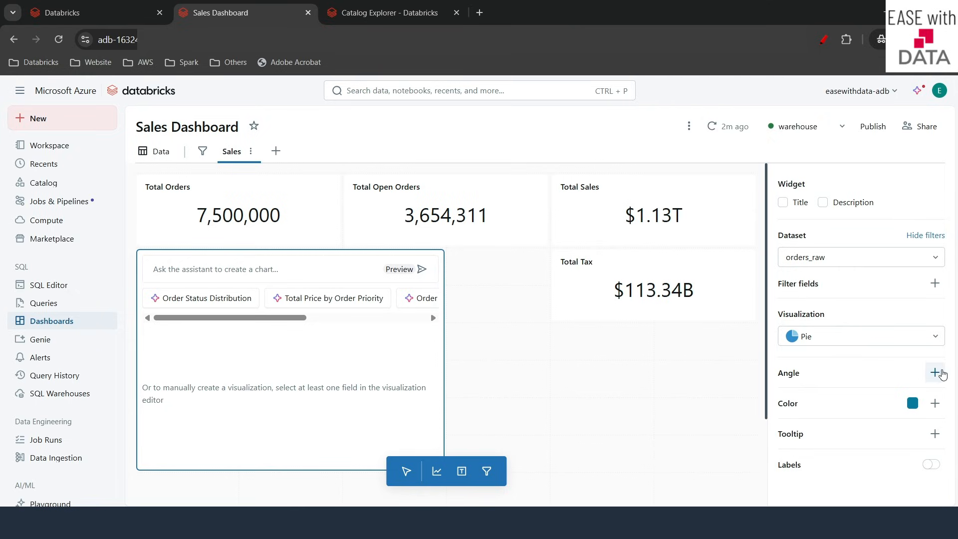
Set the pie chart's angle to o_orderkey with the COUNT DISTINCT transform.
left_click(934, 373)
scroll(856, 254, "down", 3)
scroll(849, 294, "up", 3)
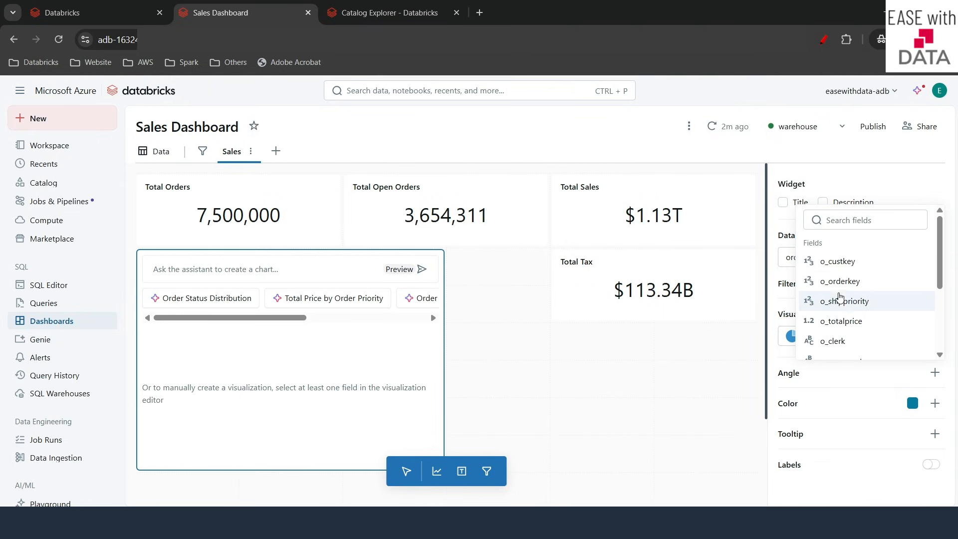
left_click(836, 280)
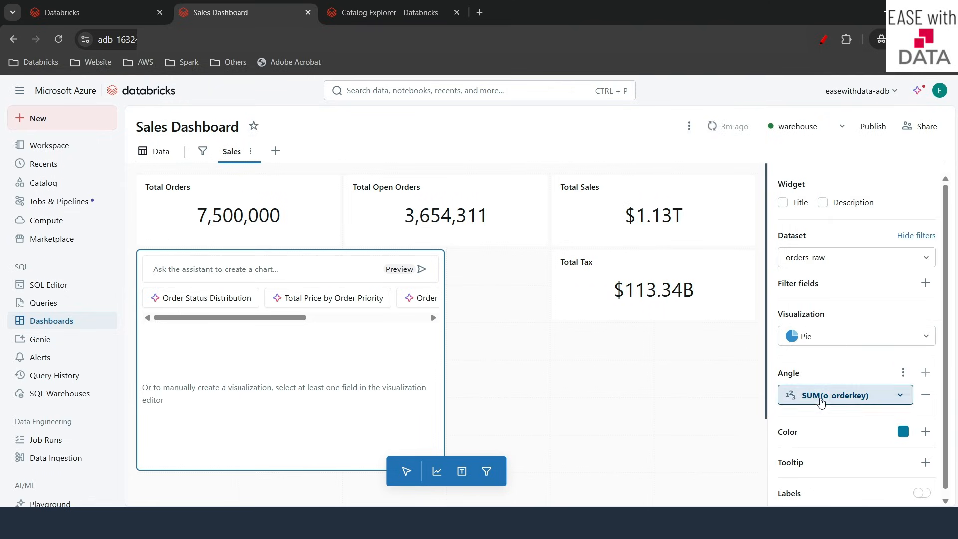
left_click(823, 396)
left_click(829, 298)
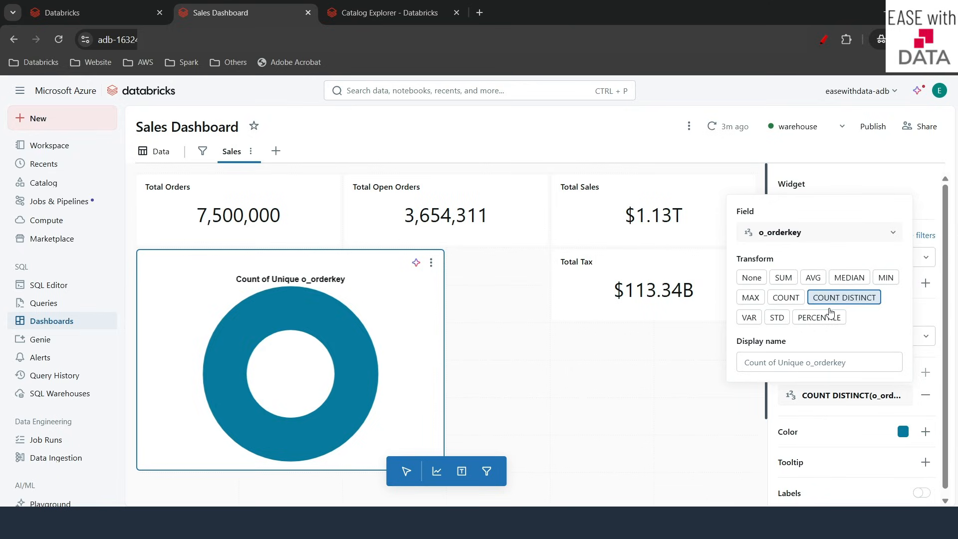
left_click(822, 396)
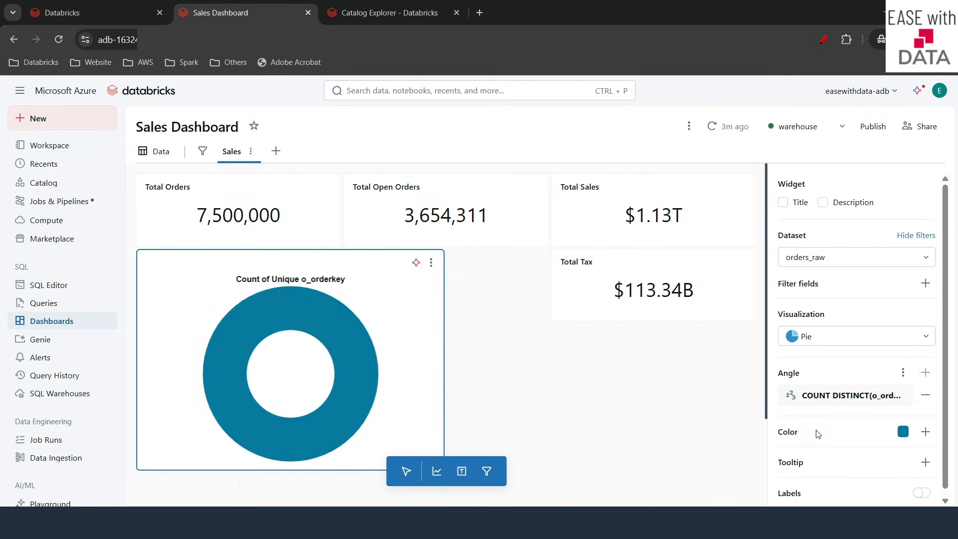
Color the pie chart's slices by the o_orderstatus field.
left_click(925, 432)
scroll(856, 369, "down", 3)
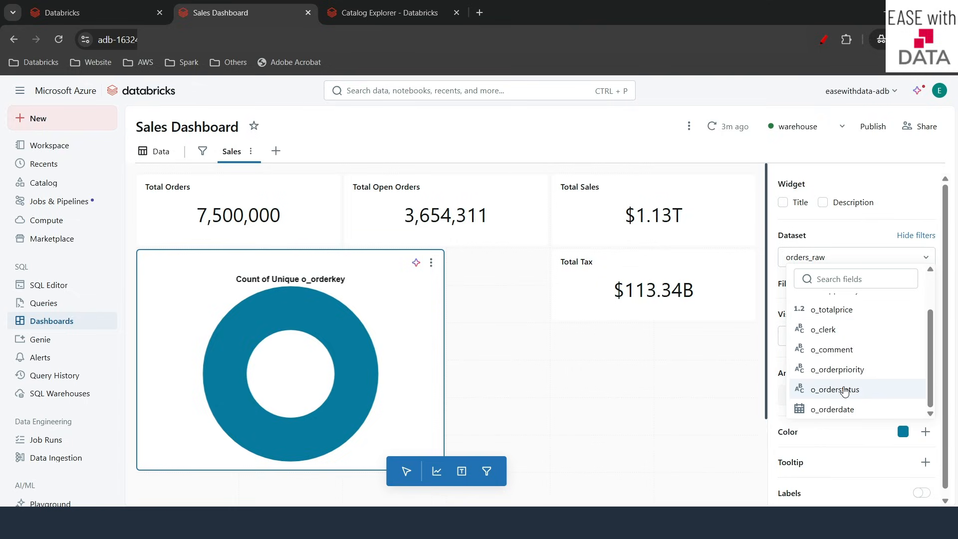
left_click(844, 390)
scroll(887, 433, "down", 1)
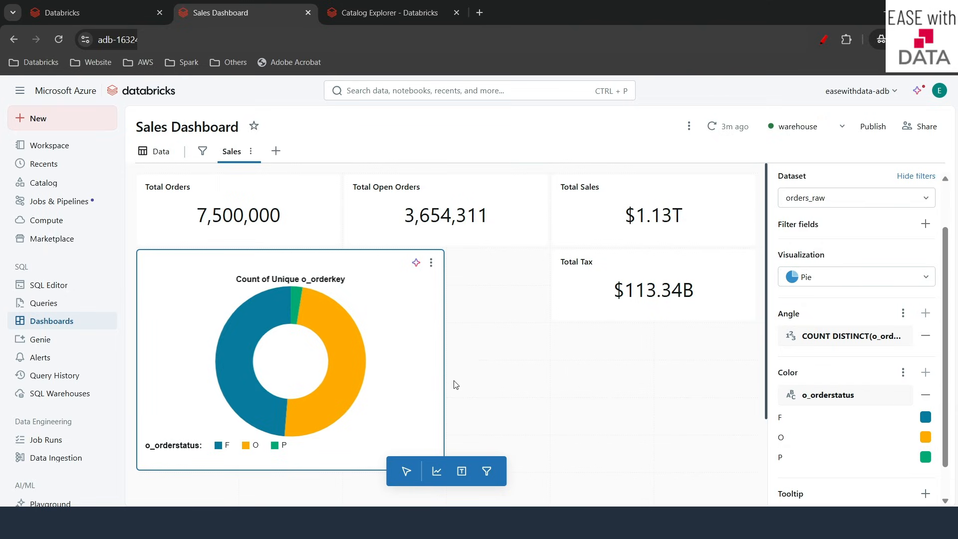
mouse_move(294, 416)
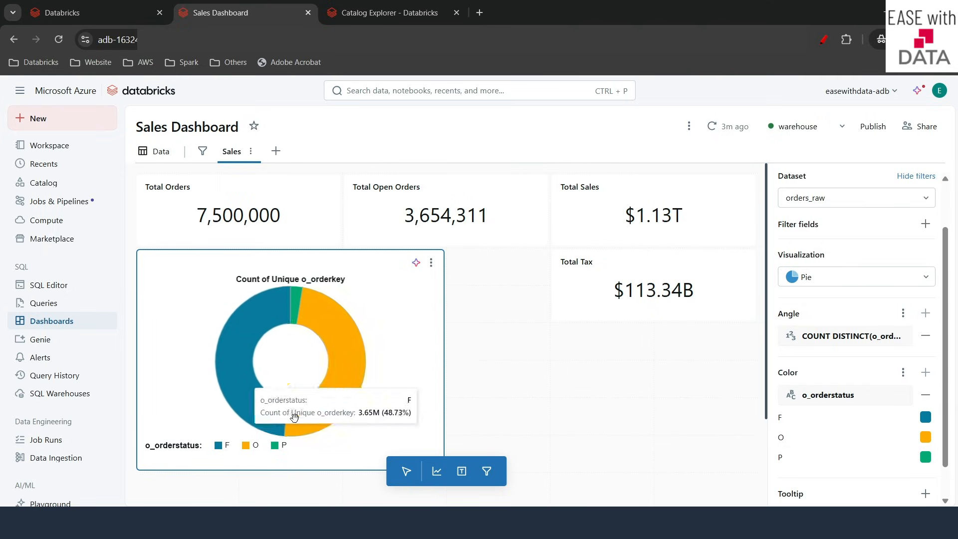
mouse_move(316, 300)
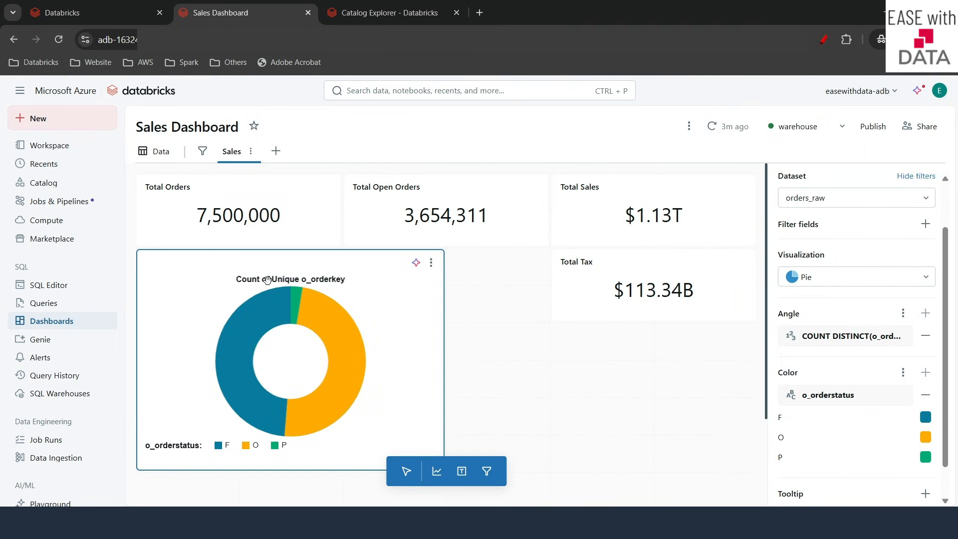
Set the display name of the pie chart's angle field to Total Order.
left_click(901, 336)
left_click(794, 302)
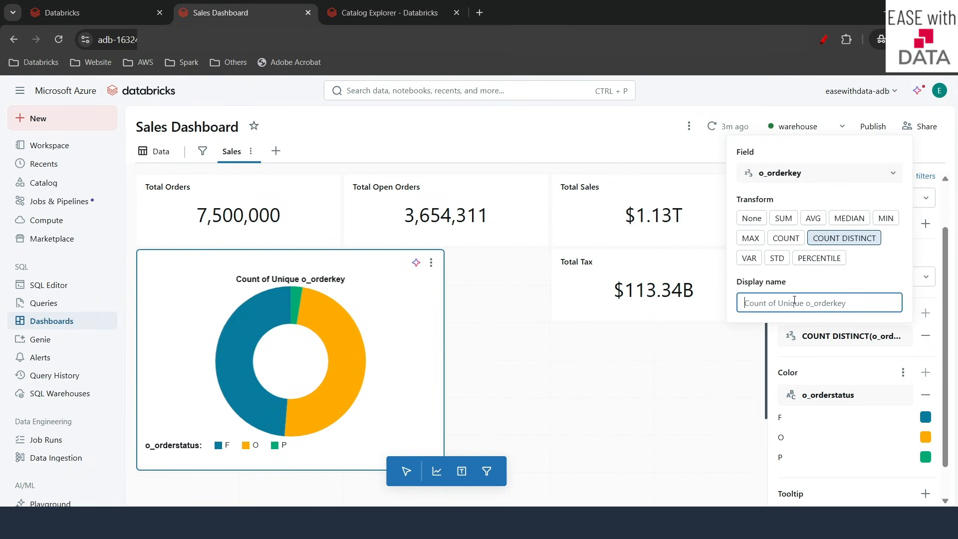
type("t")
key("BackSpace")
type("Totoa")
key("BackSpace")
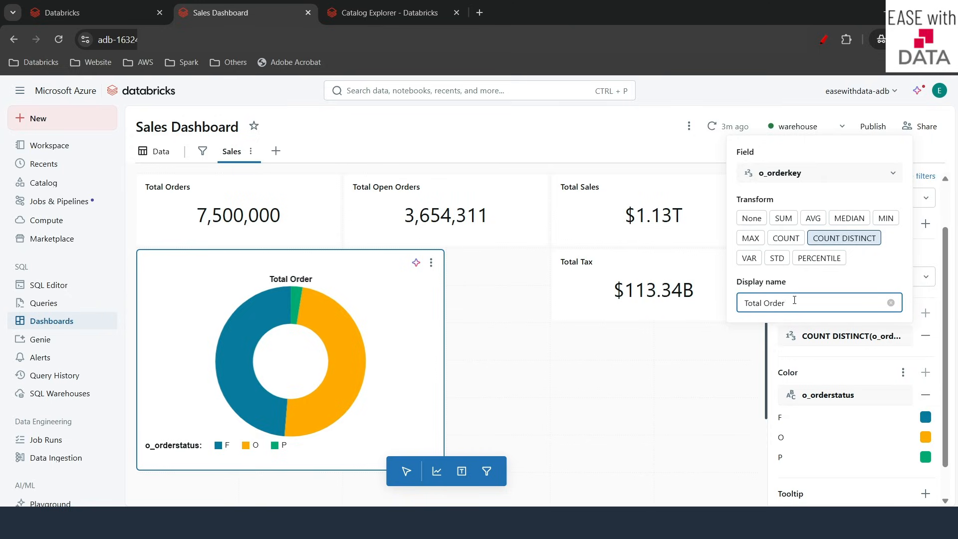
left_click(630, 361)
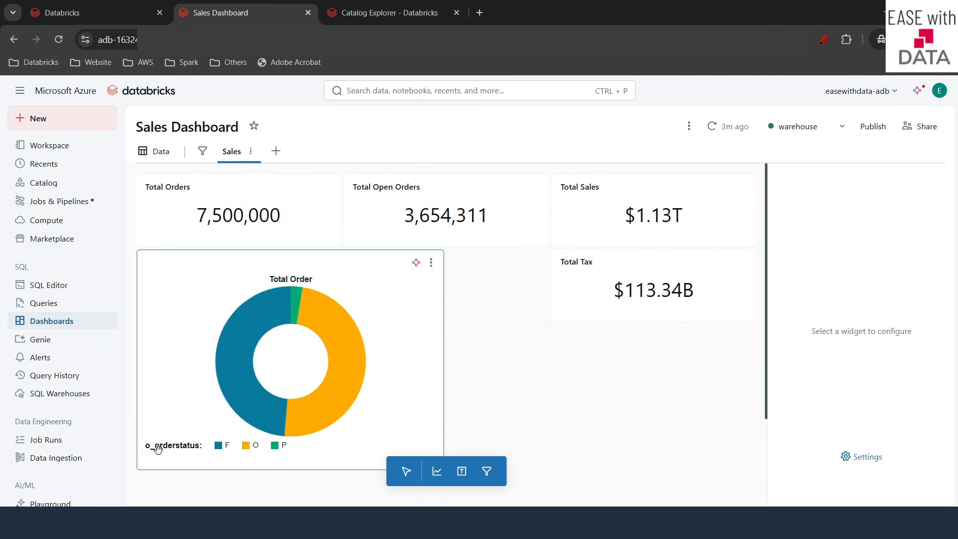
Set the display name of the pie chart's o_orderstatus color field to Order Status.
left_click(366, 358)
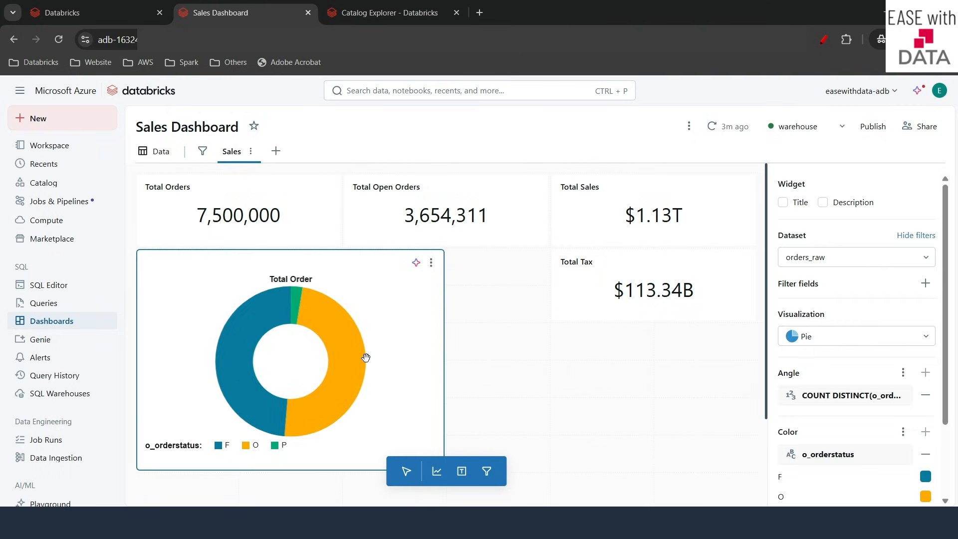
left_click(874, 454)
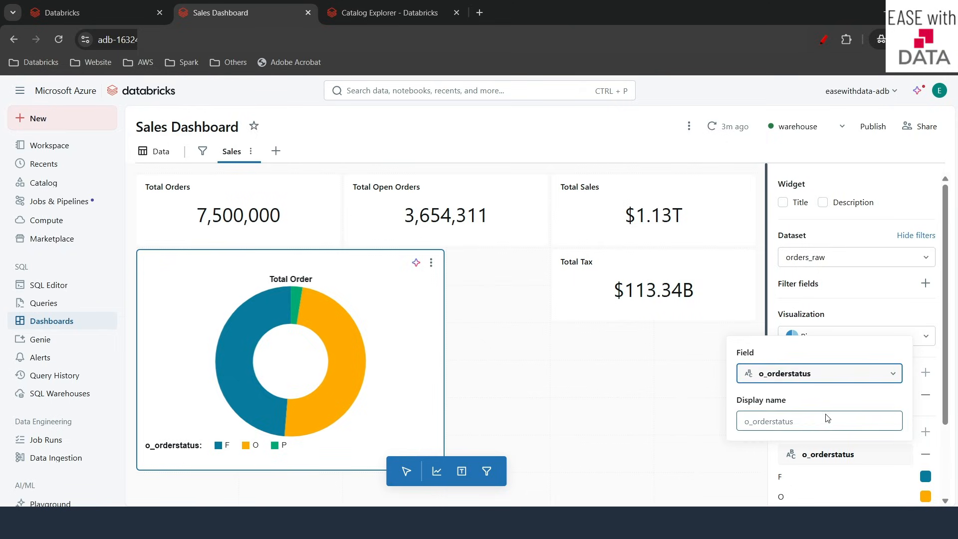
left_click(794, 419)
type("Order S")
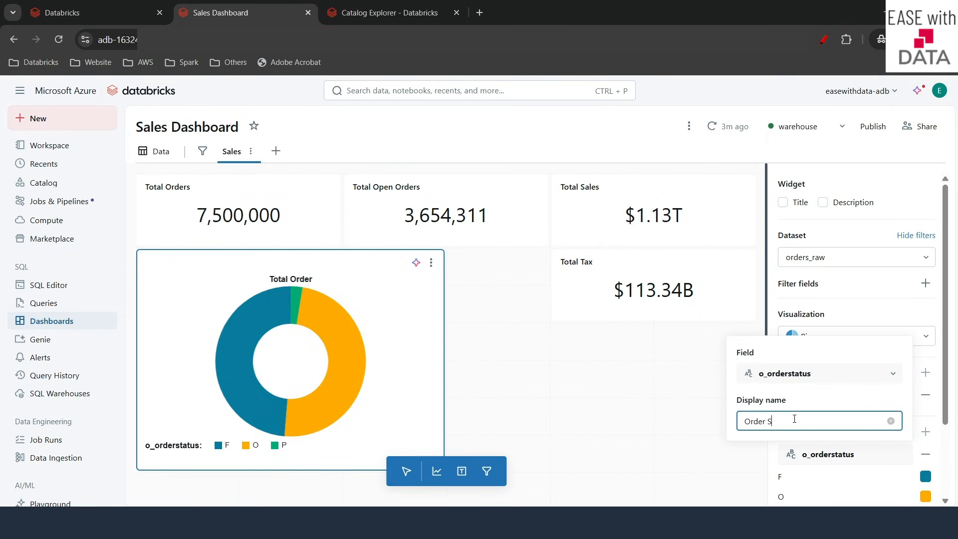
type("tatus")
left_click(701, 456)
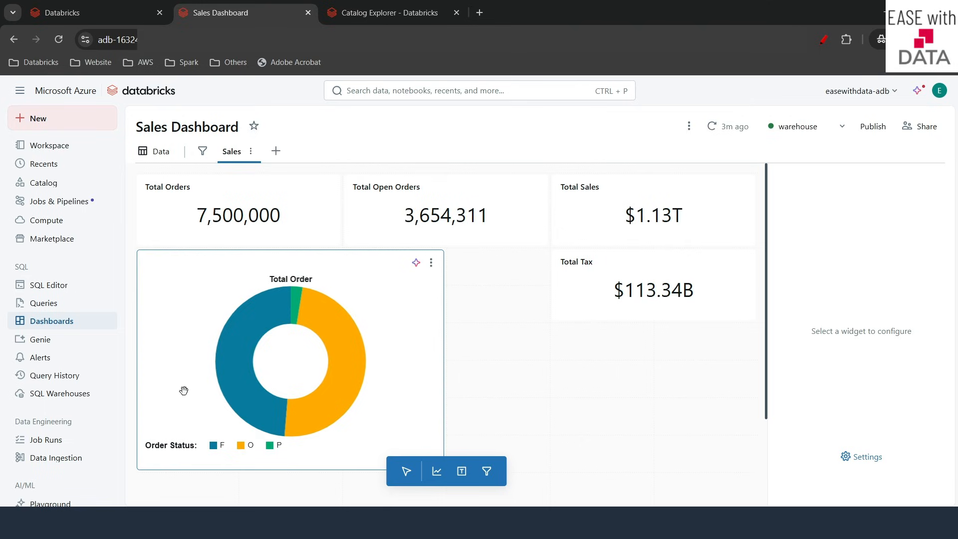
Enable the pie chart's widget title and enter Order Status Distribution.
left_click(415, 332)
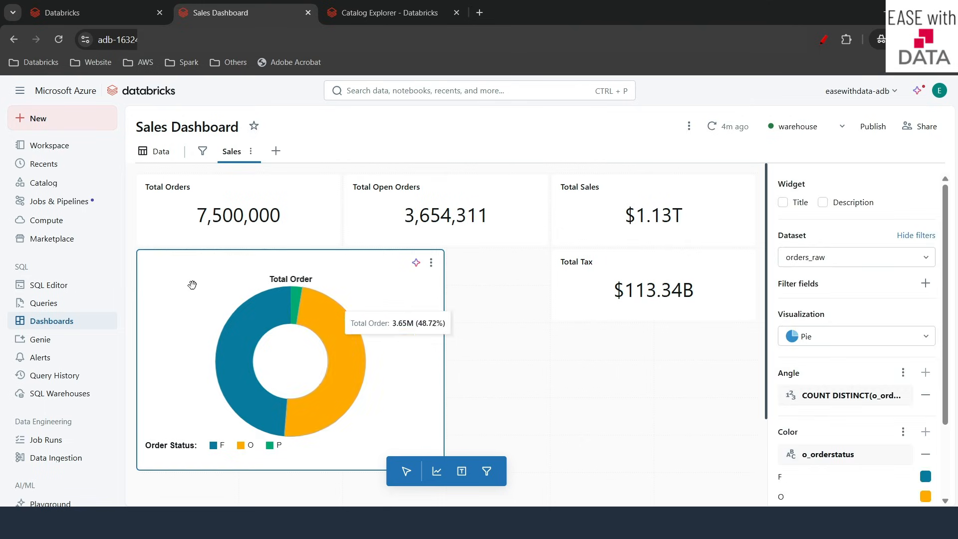
left_click(782, 202)
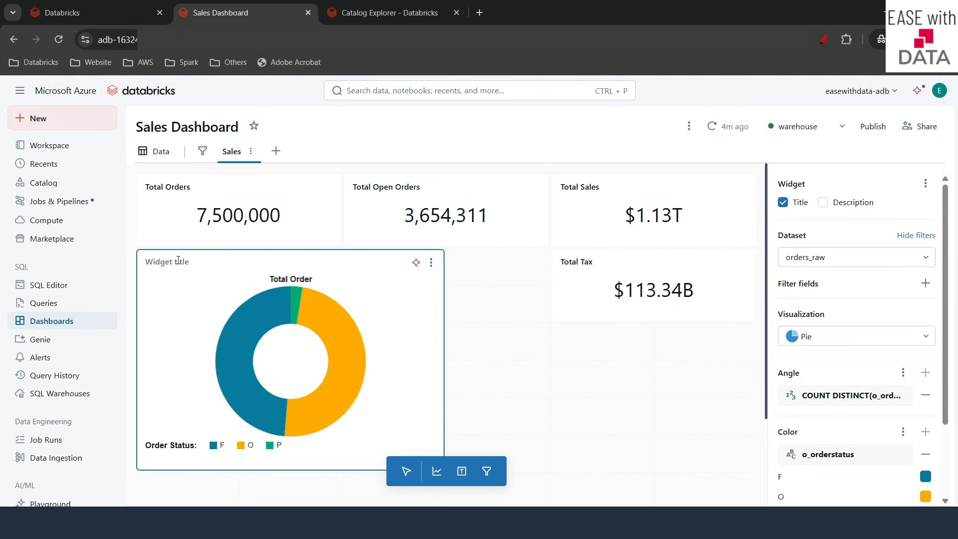
type("Order Status DIstribu")
key("Delete")
type("ion")
left_click(609, 391)
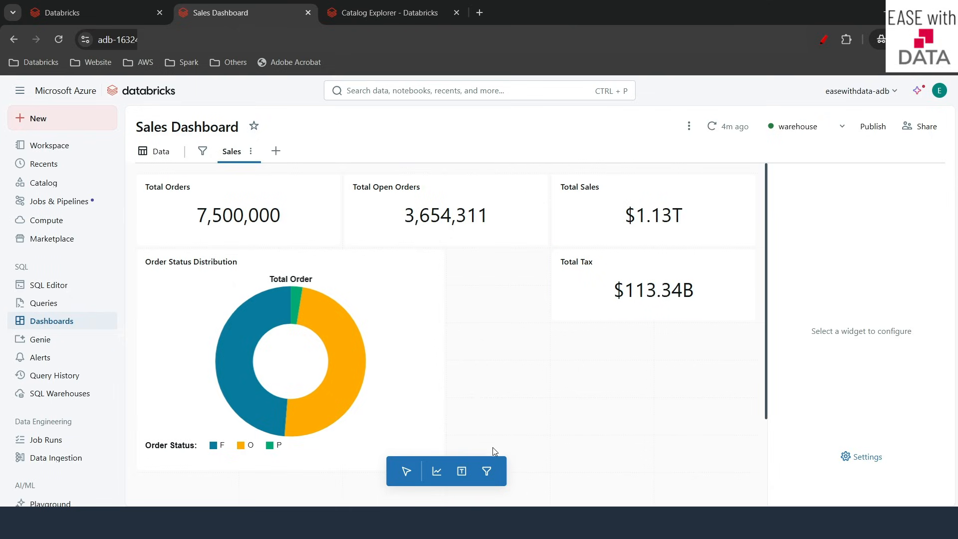
Add a filter widget above the Total Orders counter, review the filter types and keep Single value.
left_click(488, 472)
left_click(209, 197)
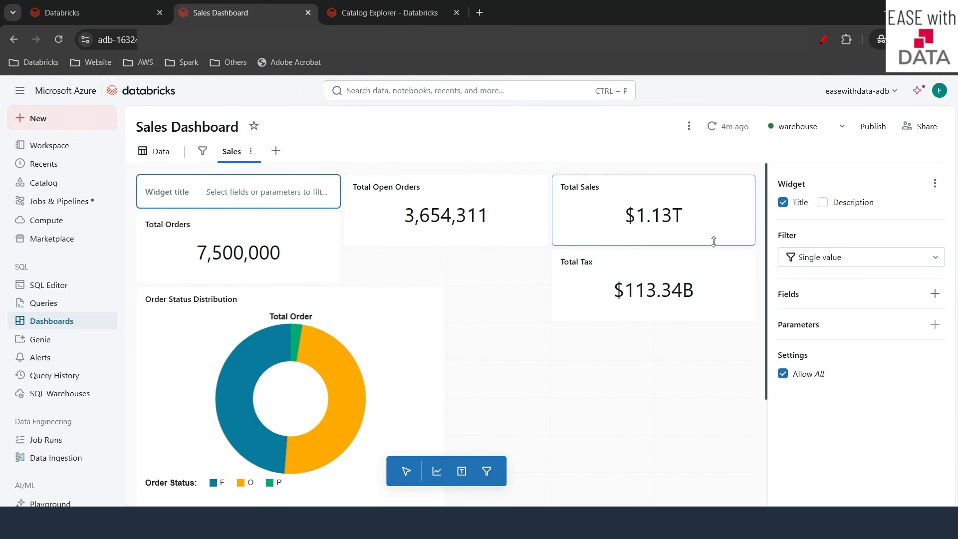
left_click(806, 253)
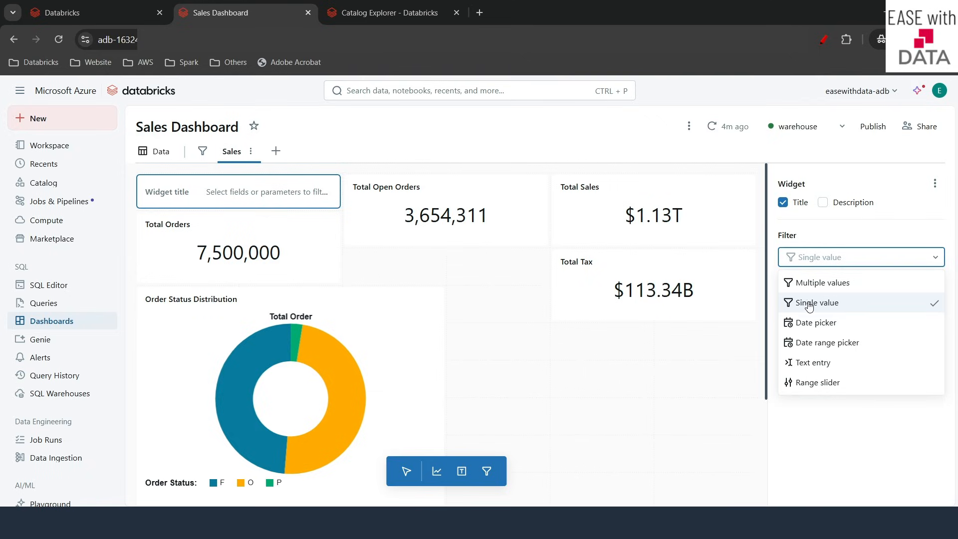
left_click(852, 230)
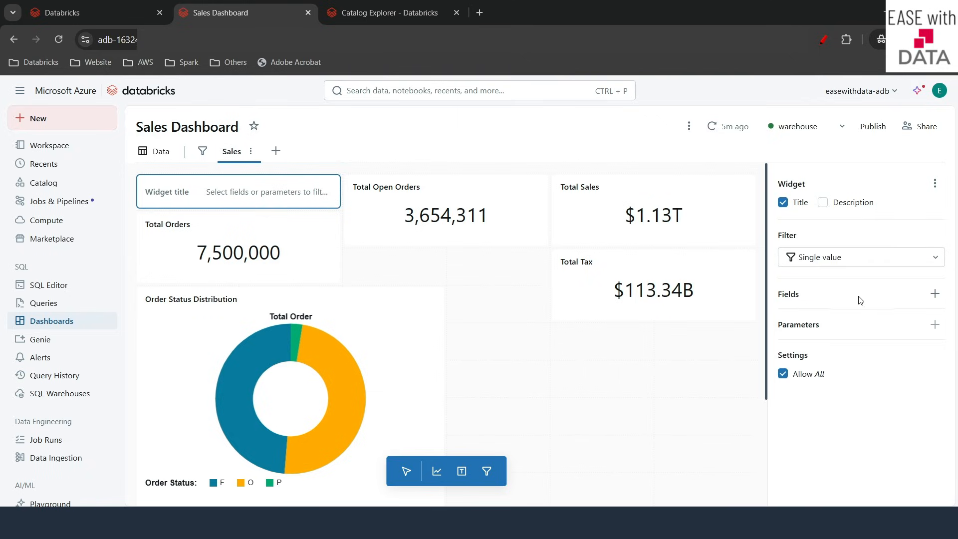
Connect the filter widget to the o_orderstatus field of orders_raw and check its selectable values.
left_click(934, 294)
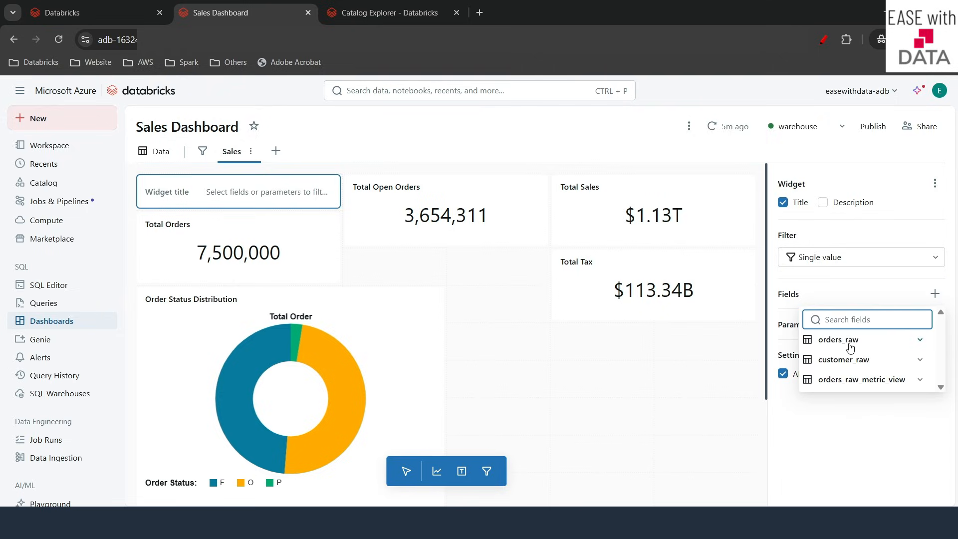
left_click(849, 345)
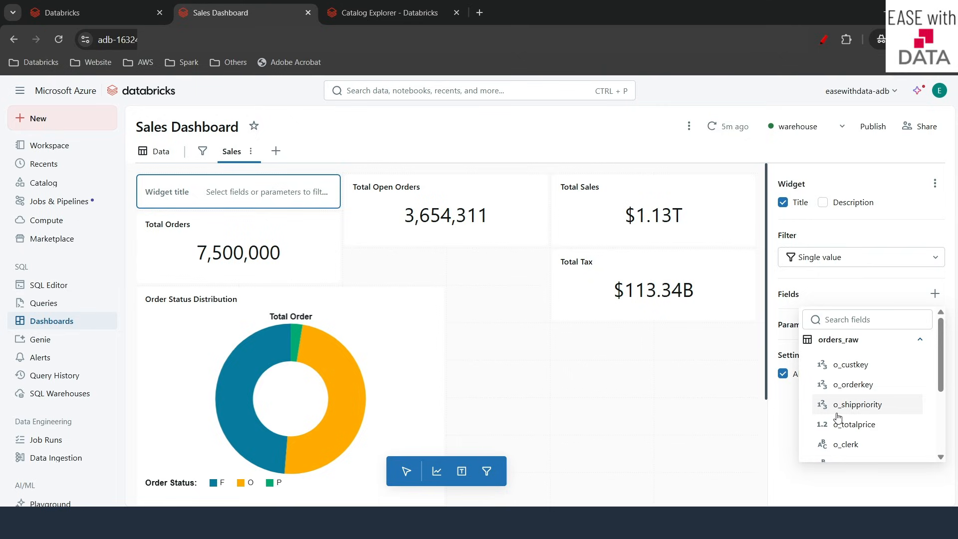
scroll(838, 418, "down", 2)
scroll(837, 418, "down", 2)
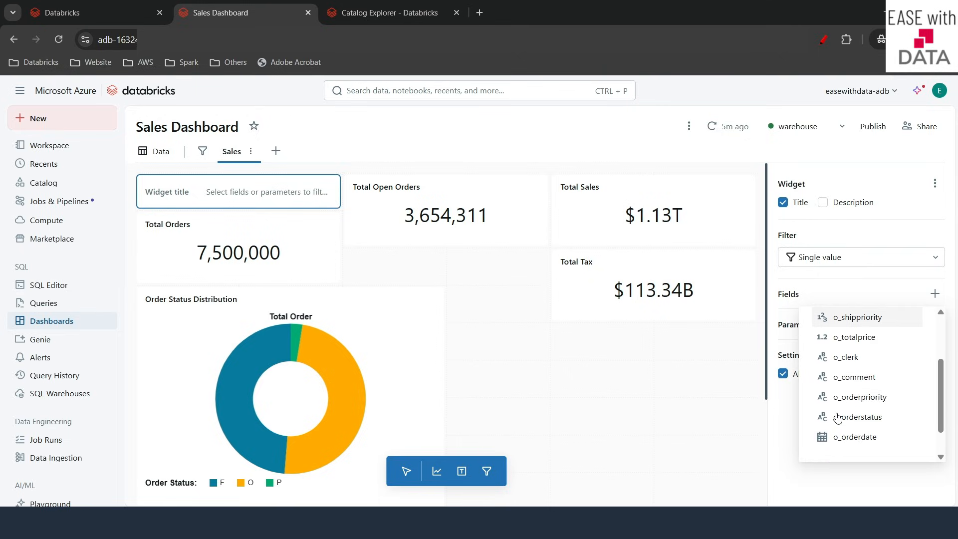
left_click(868, 421)
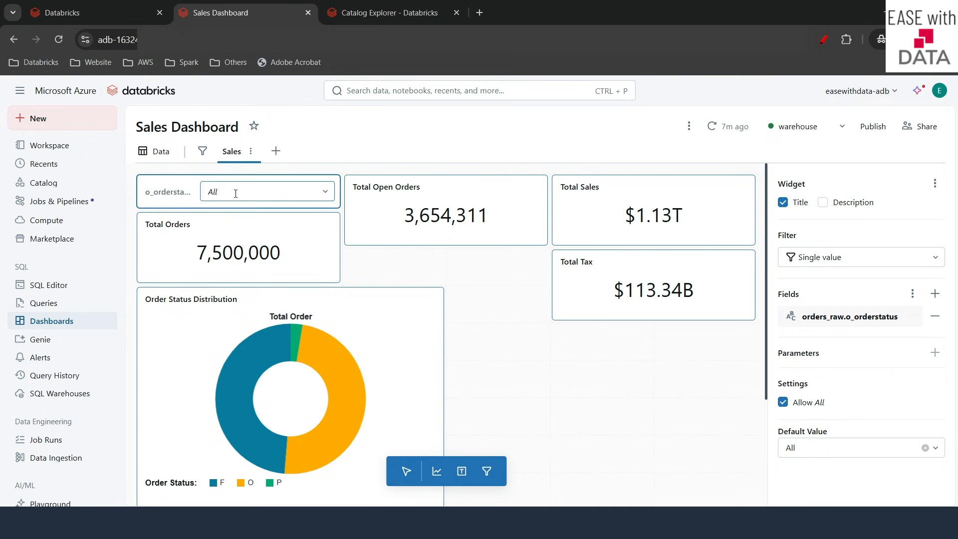
left_click(257, 194)
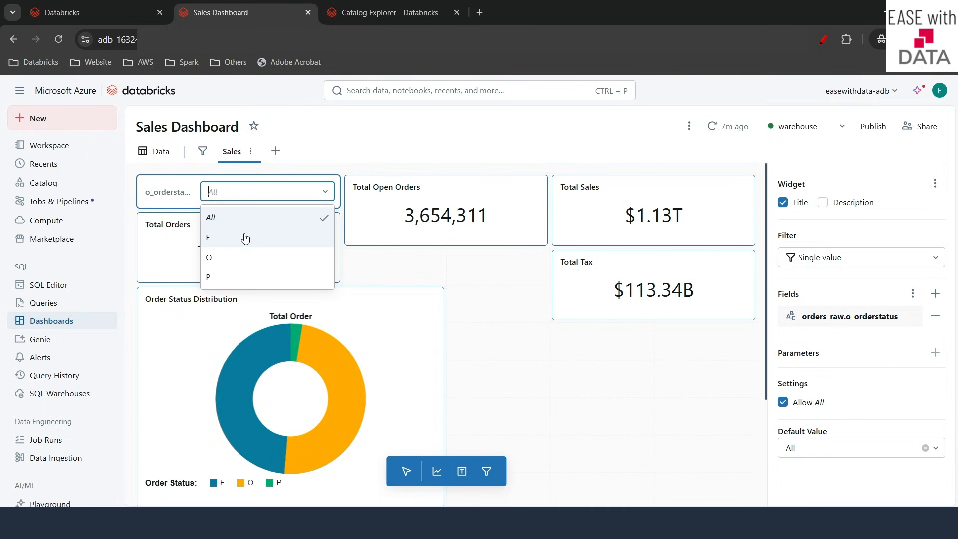
Retitle the o_orderstatus filter widget as Order Status.
left_click(164, 193)
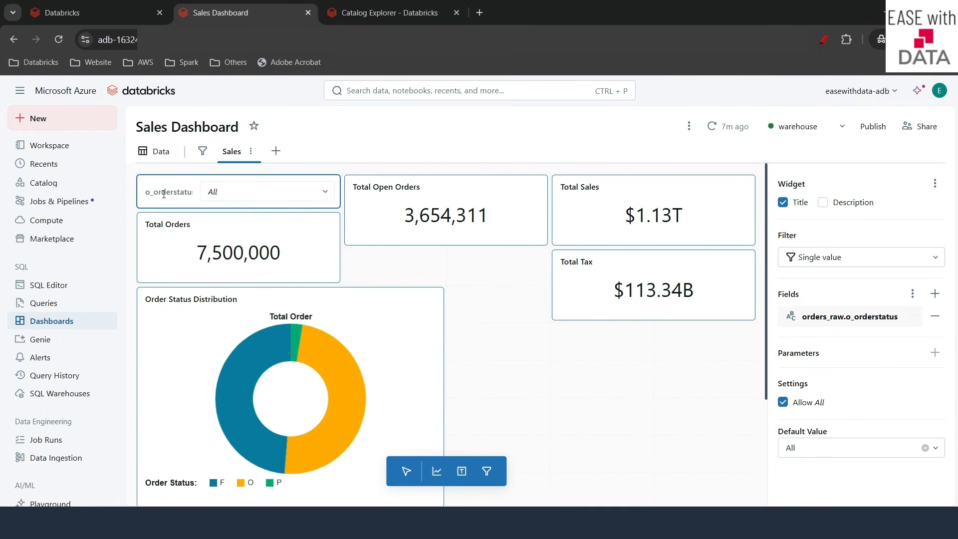
key("ctrl+a")
type("Order Status")
left_click(523, 345)
Move the Total Open Orders counter down so it lines up beside the Total Orders counter.
left_click(475, 198)
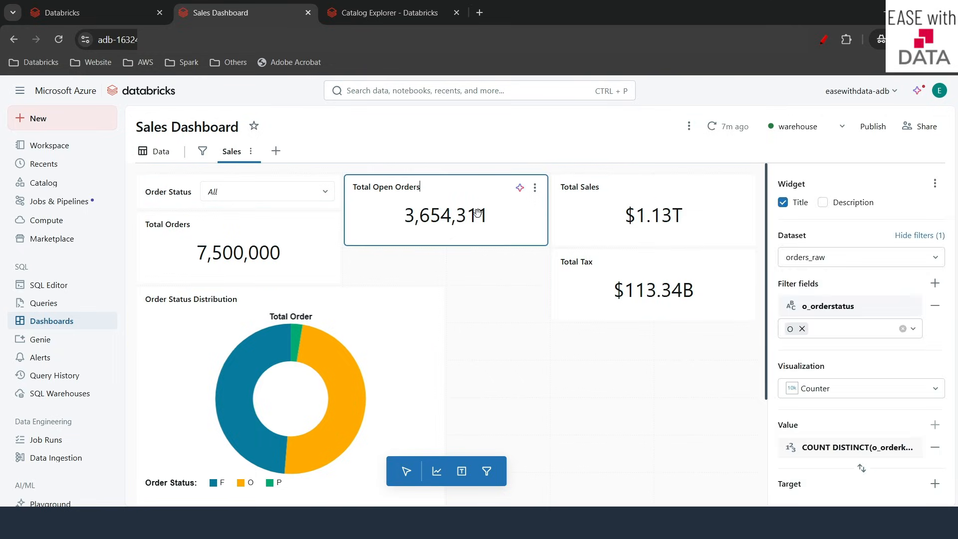
left_click_drag(484, 197, 483, 227)
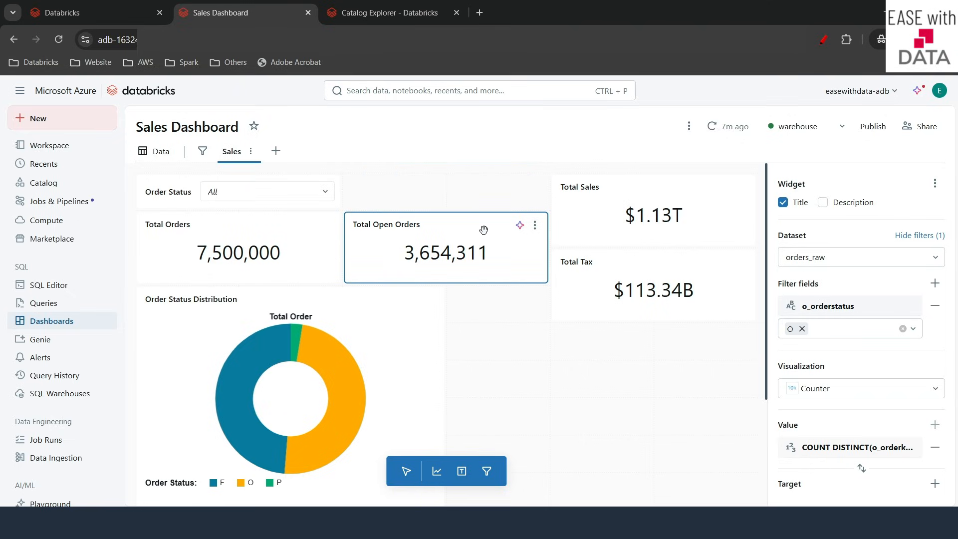
Move the Total Tax counter beside the Order Status Distribution chart and line up Total Sales beside Total Open Orders.
left_click_drag(652, 268, 549, 306)
left_click_drag(646, 202, 645, 237)
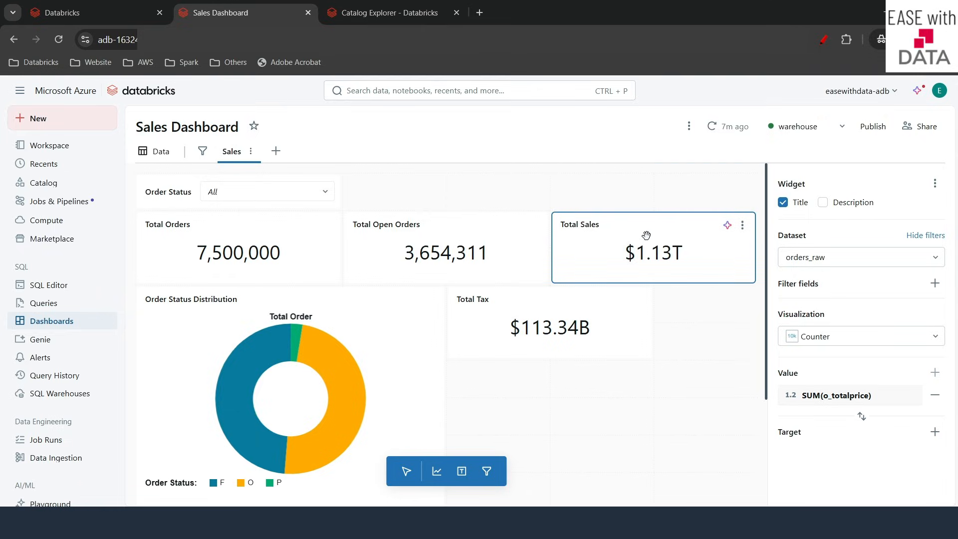
left_click(614, 368)
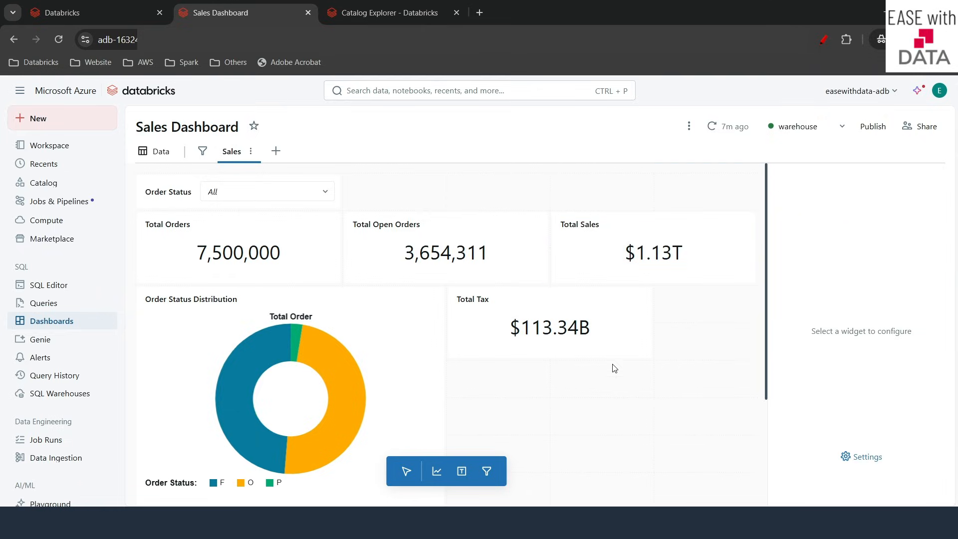
Filter the dashboard to Order Status F and check the counters and the pie chart.
left_click(314, 194)
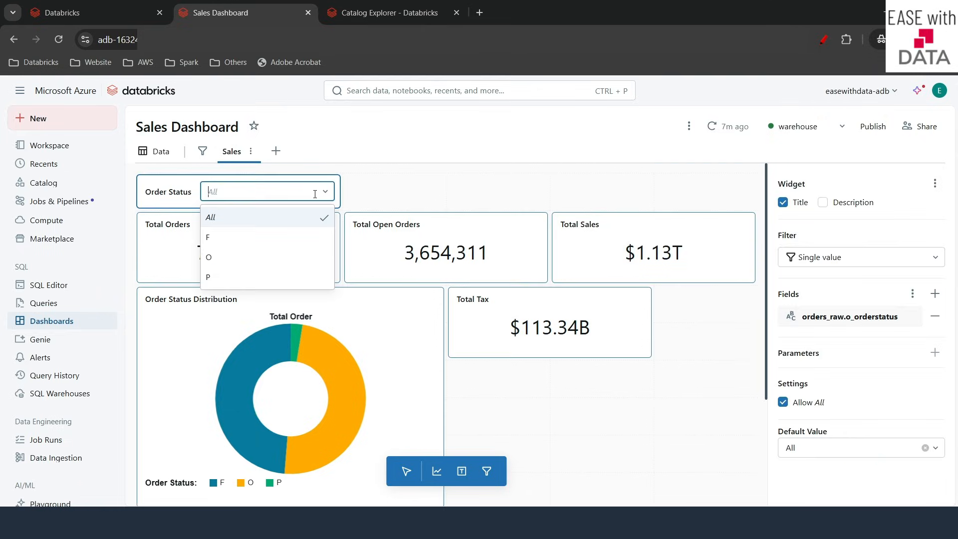
left_click(229, 246)
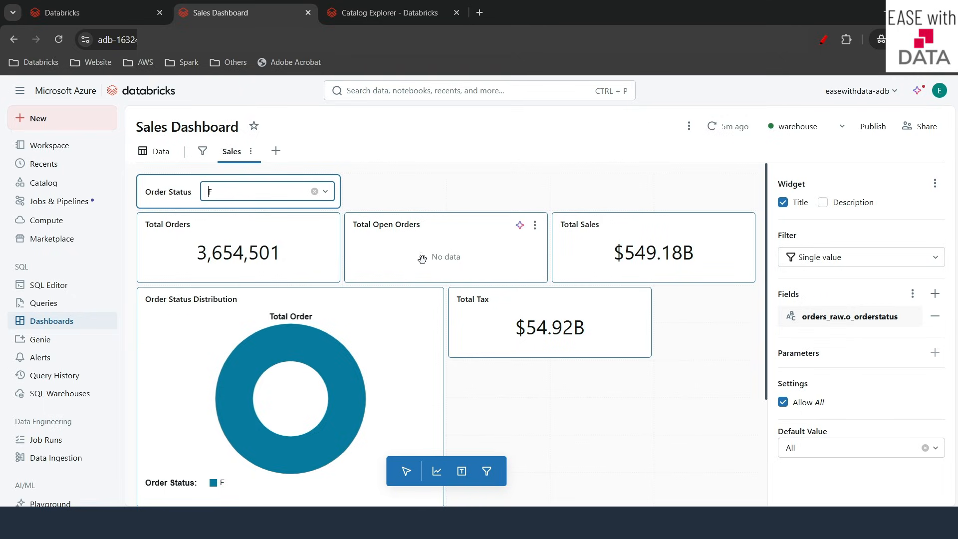
left_click(439, 241)
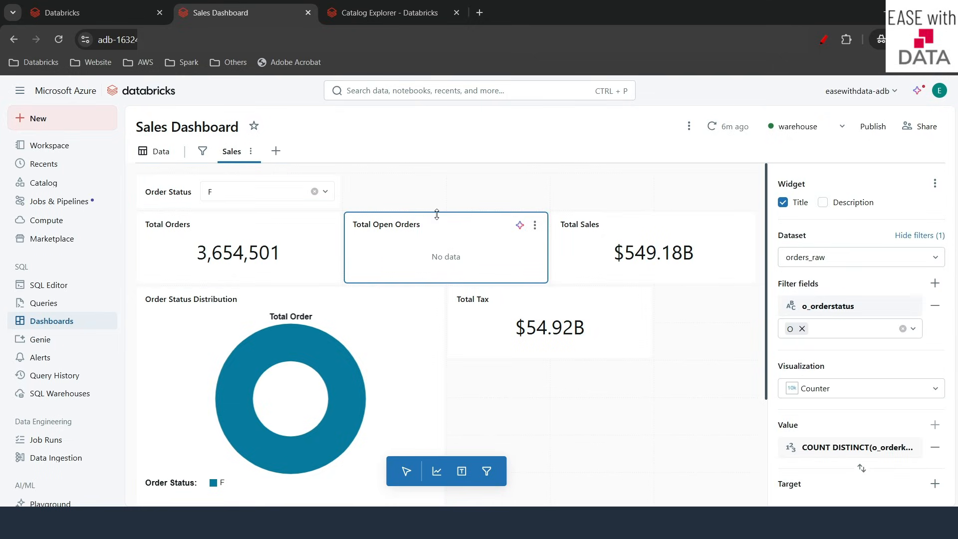
scroll(315, 384, "down", 2)
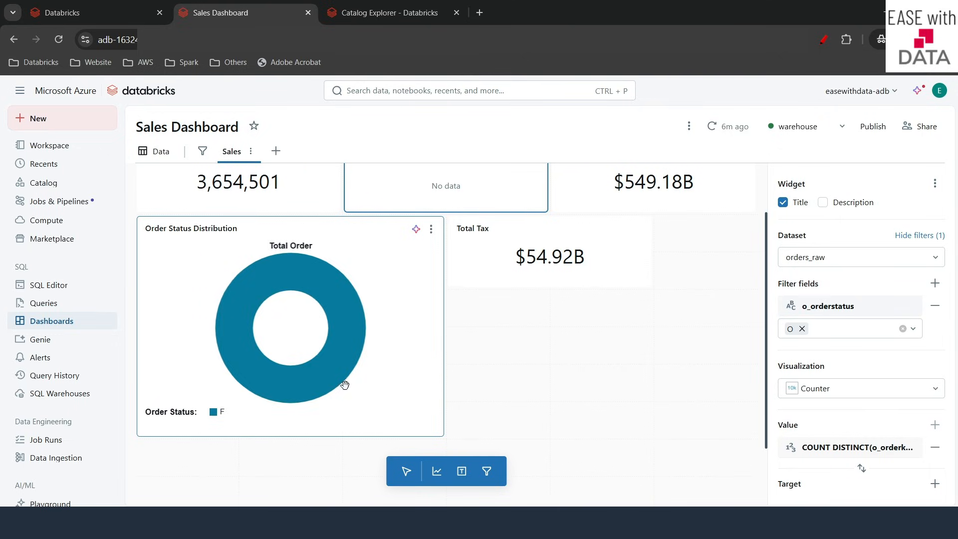
scroll(388, 377, "up", 2)
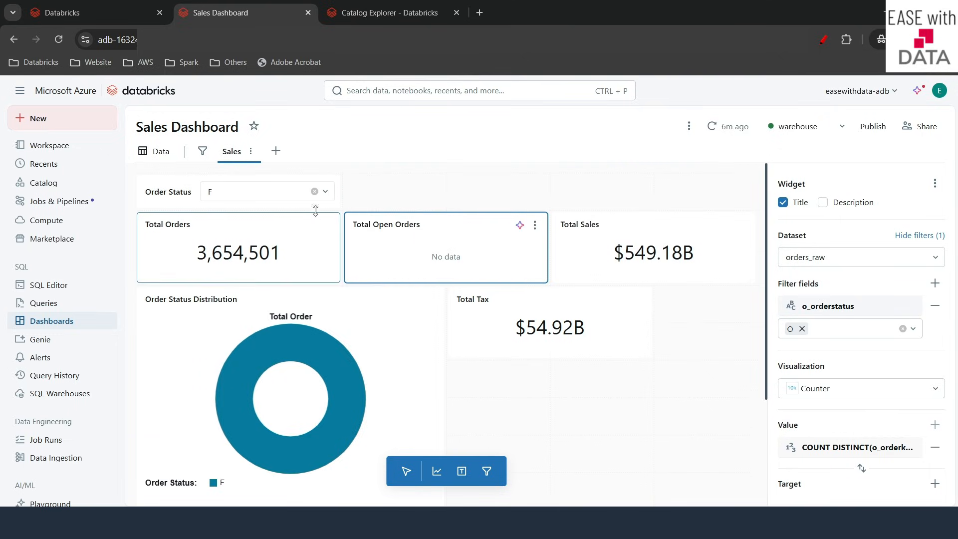
Reset the Order Status filter to All and inspect the F, O and P slices of the Order Status Distribution chart.
left_click(315, 193)
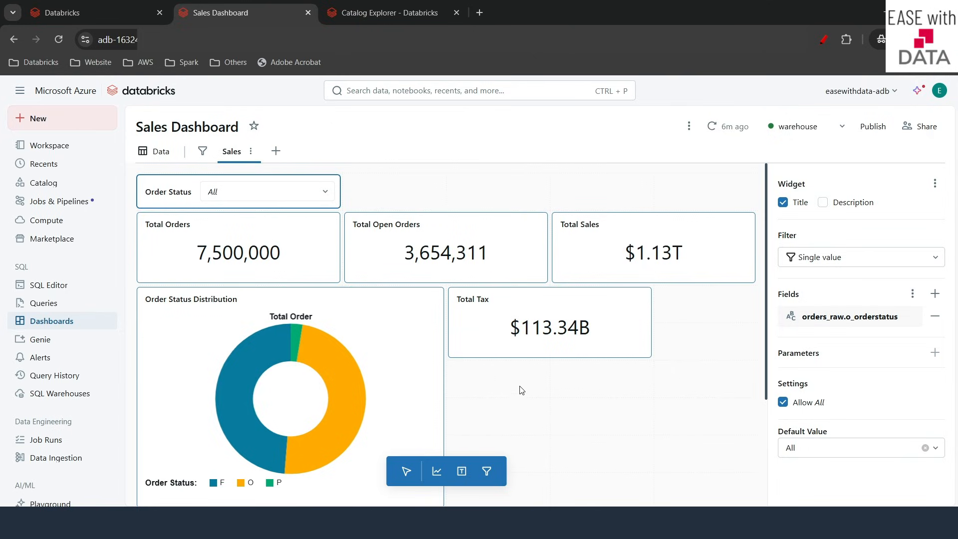
scroll(523, 394, "down", 1)
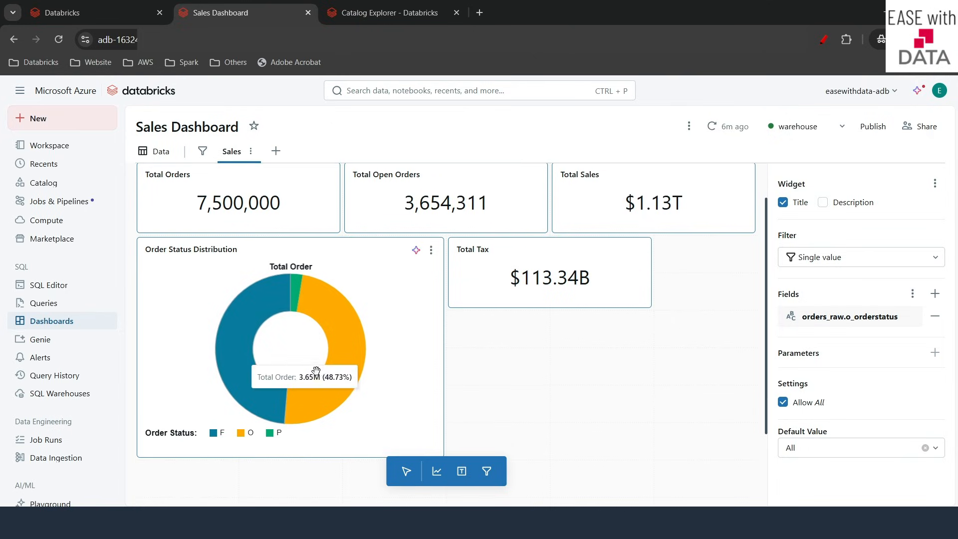
mouse_move(342, 361)
scroll(299, 350, "up", 1)
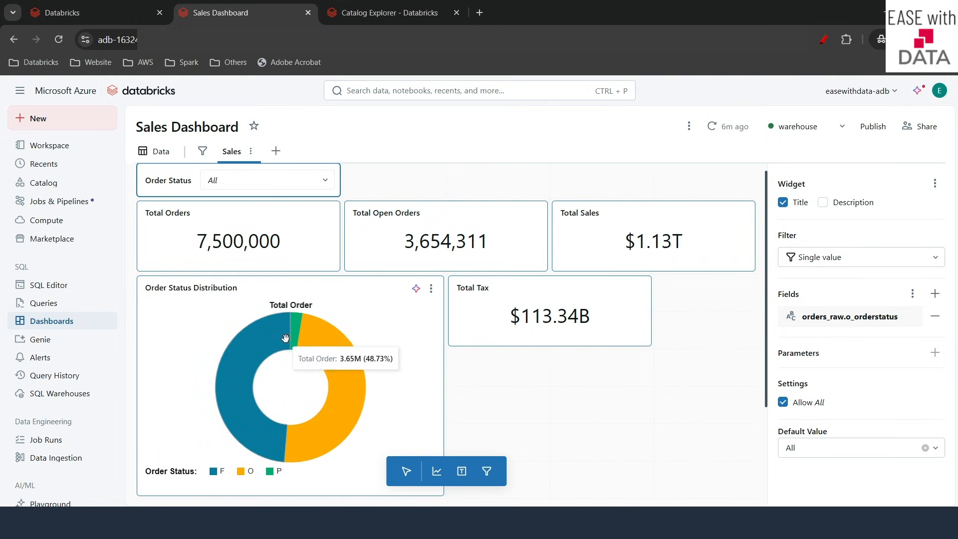
mouse_move(293, 328)
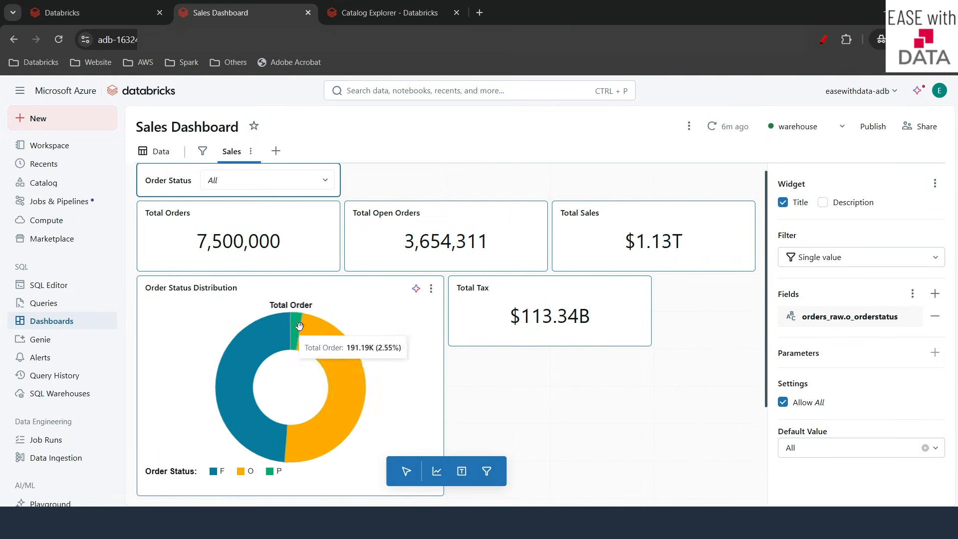
mouse_move(327, 434)
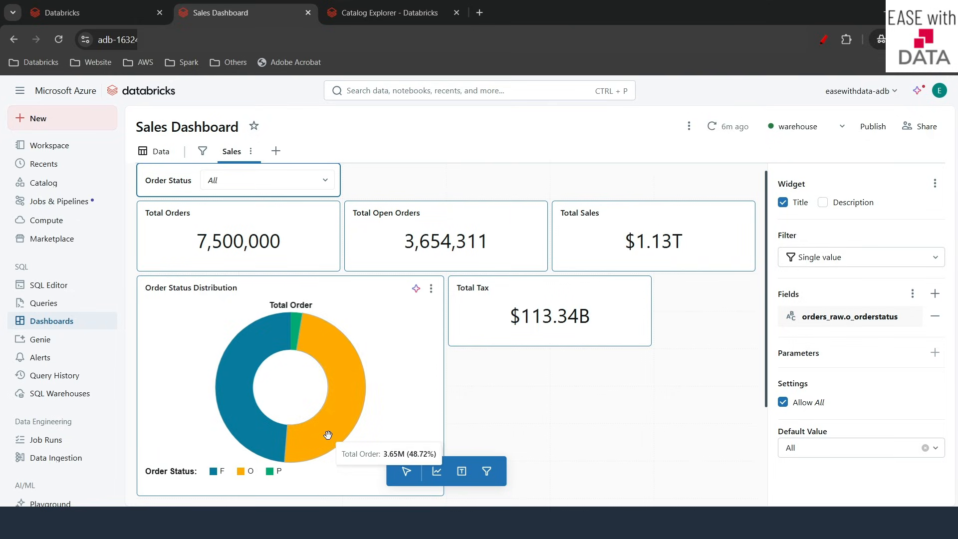
left_click(296, 325)
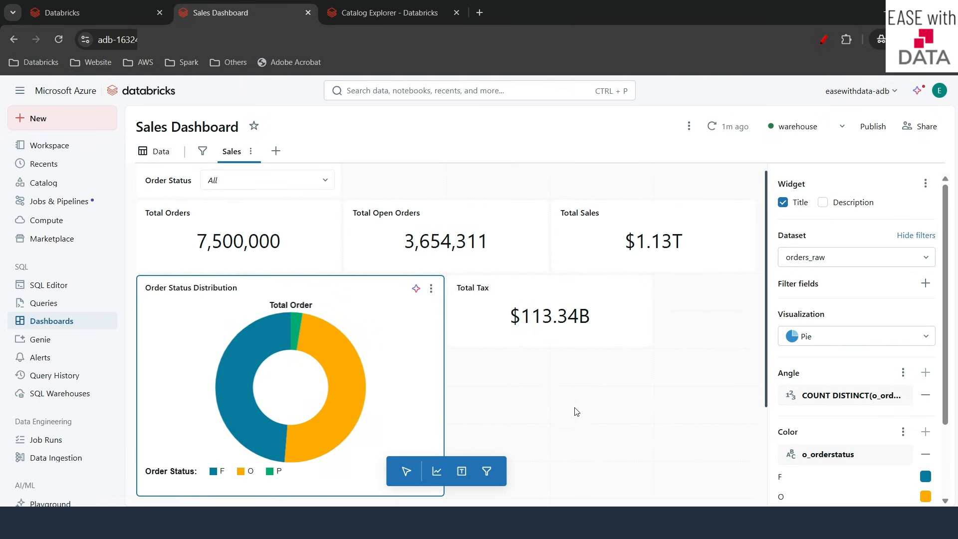
scroll(574, 412, "down", 2)
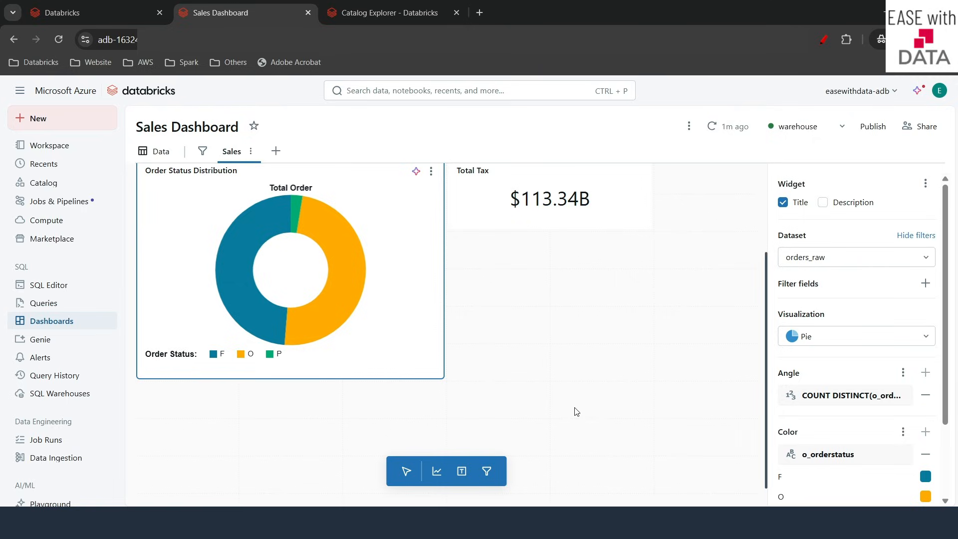
Create a SQL dataset selecting everything from dev.bronze.orders_raw o left outer joined to dev.bronze.customer_raw c on o.custkey = c.custkey.
left_click(161, 153)
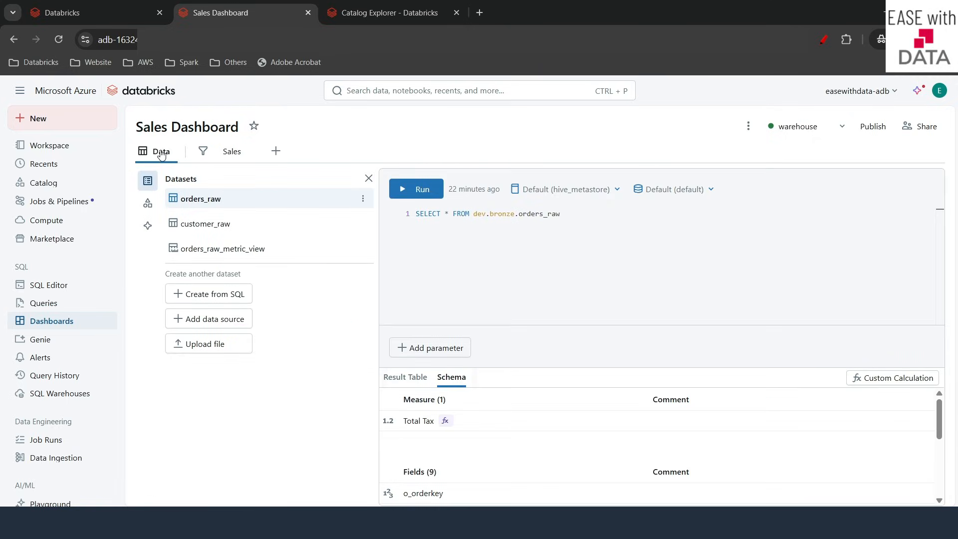
left_click(204, 291)
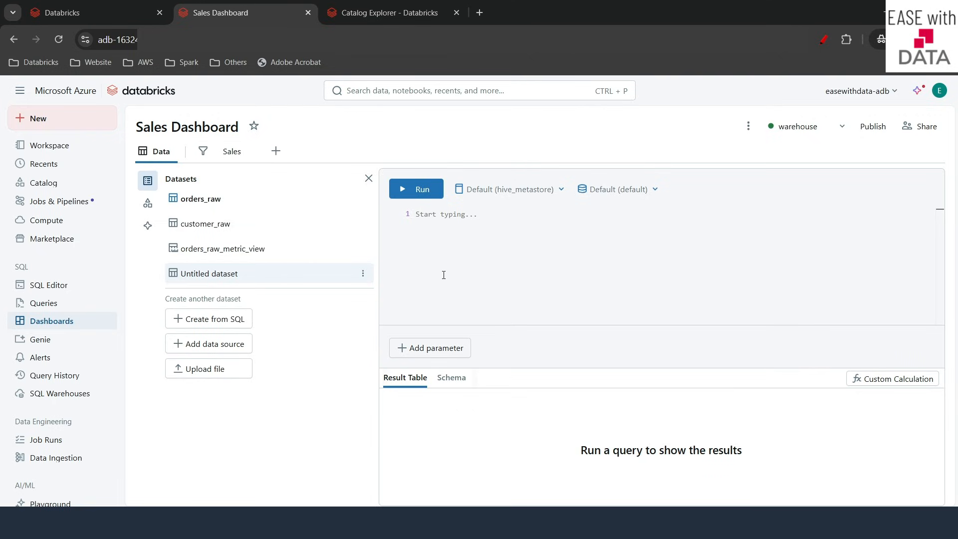
type("s")
type("elect * from ")
type("dev.br")
type("onze.orders")
type("_raw o left o")
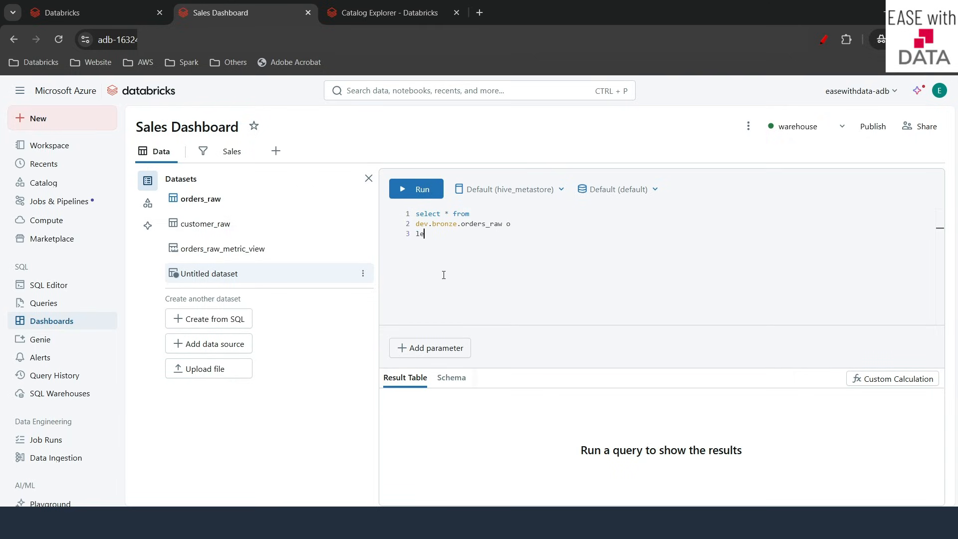
type("uter join")
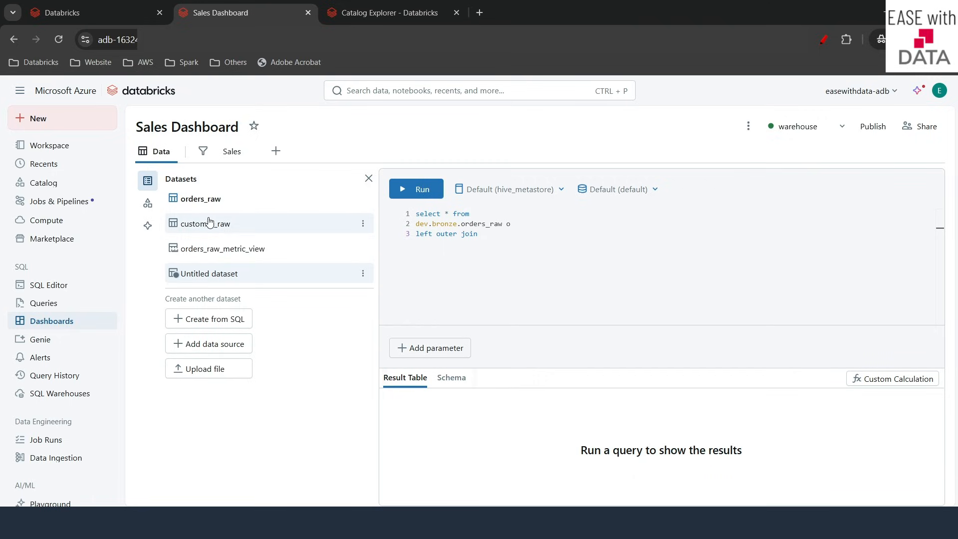
type(" dev")
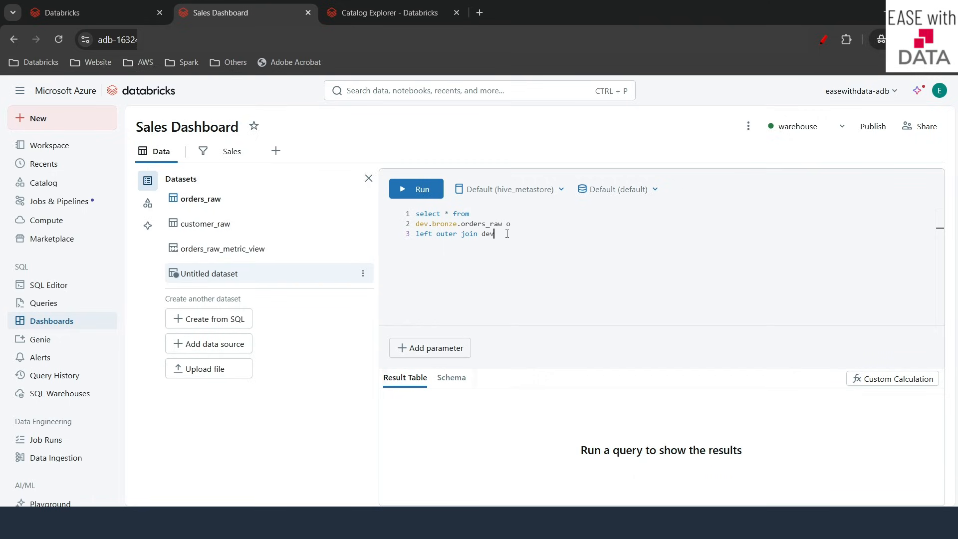
type(".bronze.customer_raw c")
key("Return")
type("o.custkey = c.custkey")
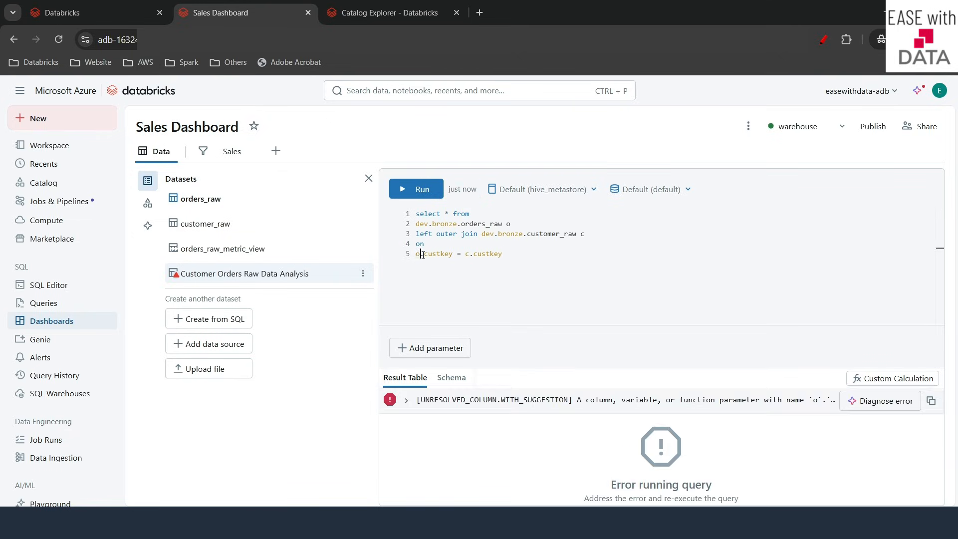
Correct the join condition to o.o_custkey = c.c_custkey, rerun the query and review the result columns.
key("Up")
left_click(423, 257)
type("o")
type("_")
type("c_c")
left_click(421, 189)
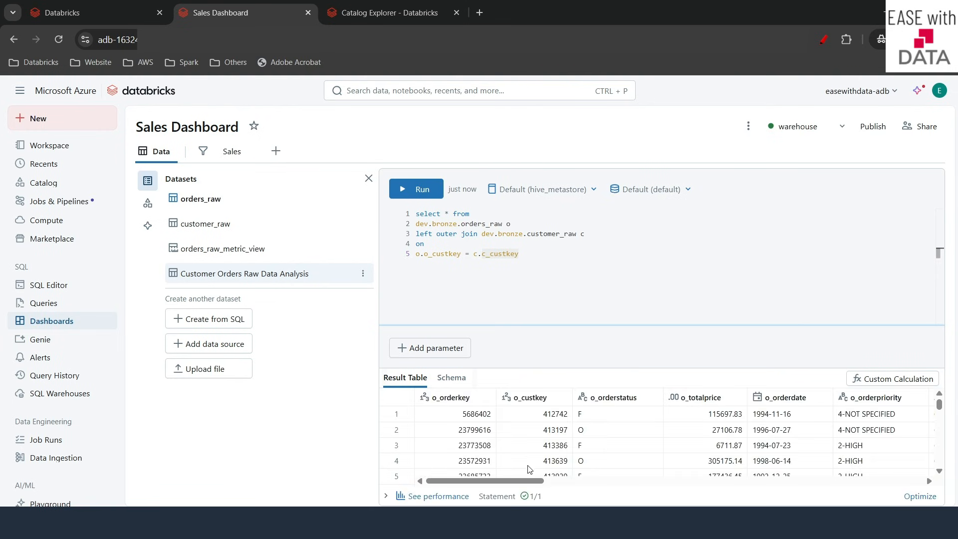
left_click_drag(524, 480, 399, 479)
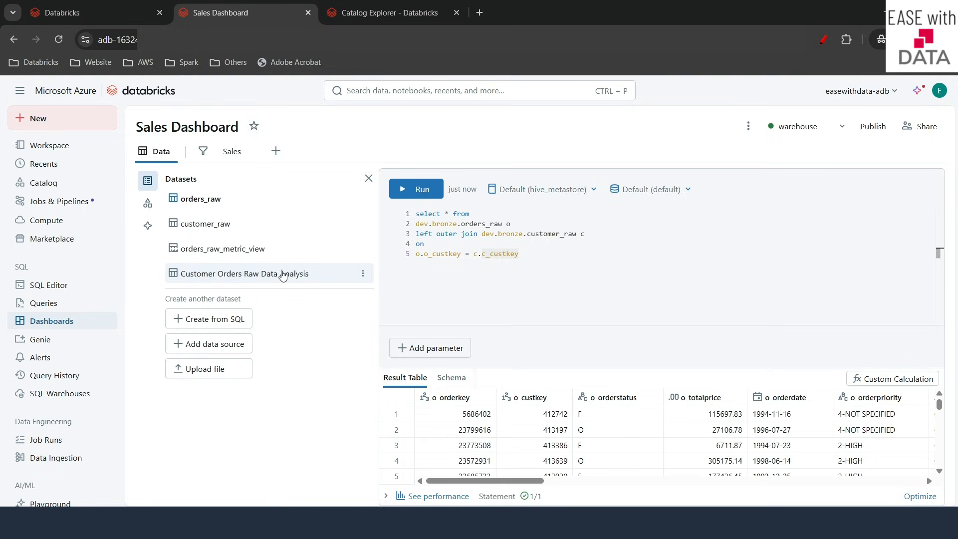
Rename the new joined dataset as Customer Orders Joined.
left_click(363, 273)
left_click(362, 296)
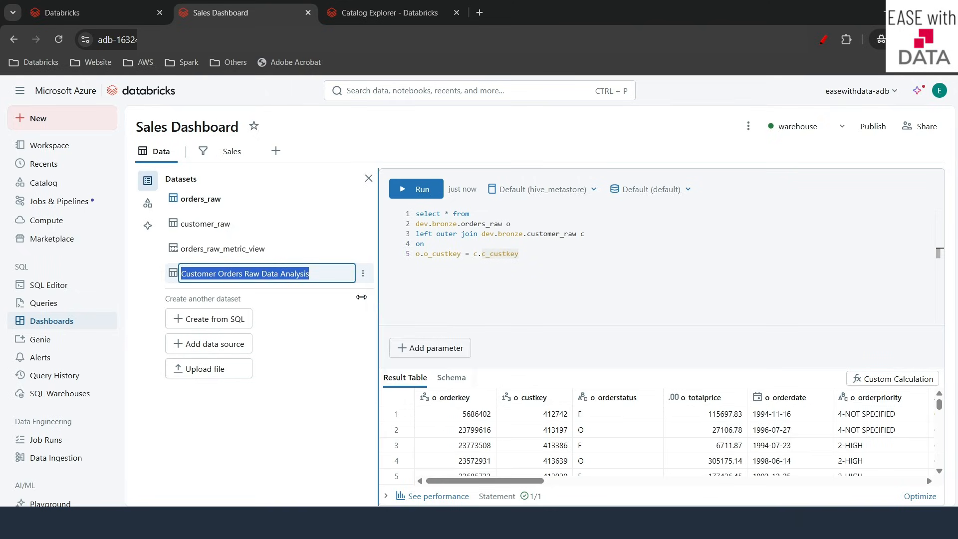
left_click(241, 273)
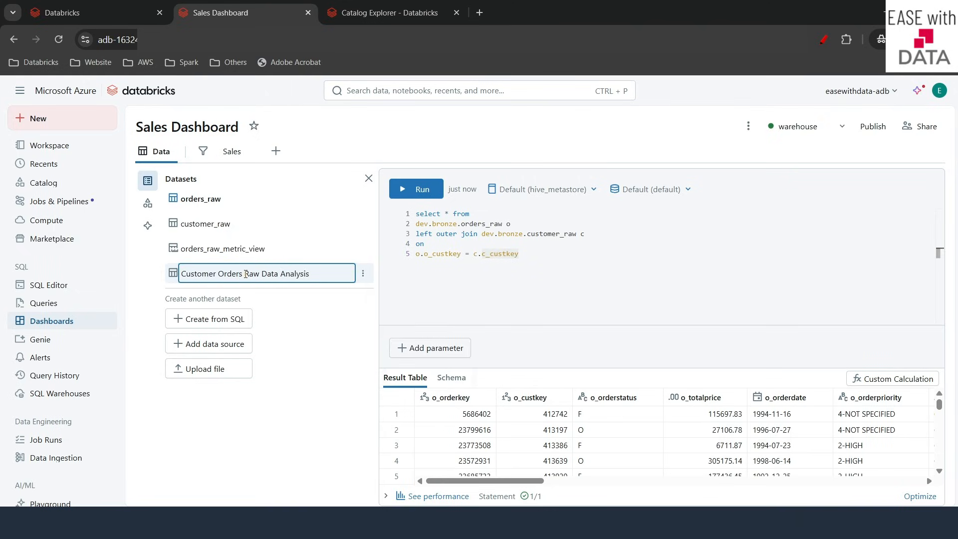
left_click_drag(246, 274, 352, 276)
key("BackSpace")
key("Return")
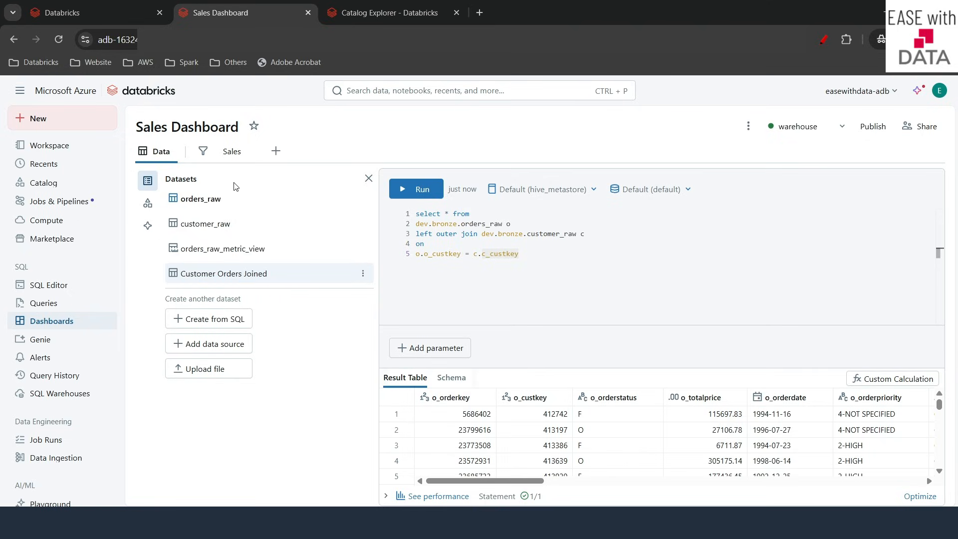
Add a bar visualization below the Total Tax counter on the Sales page, using the Customer Orders Joined dataset.
left_click(232, 152)
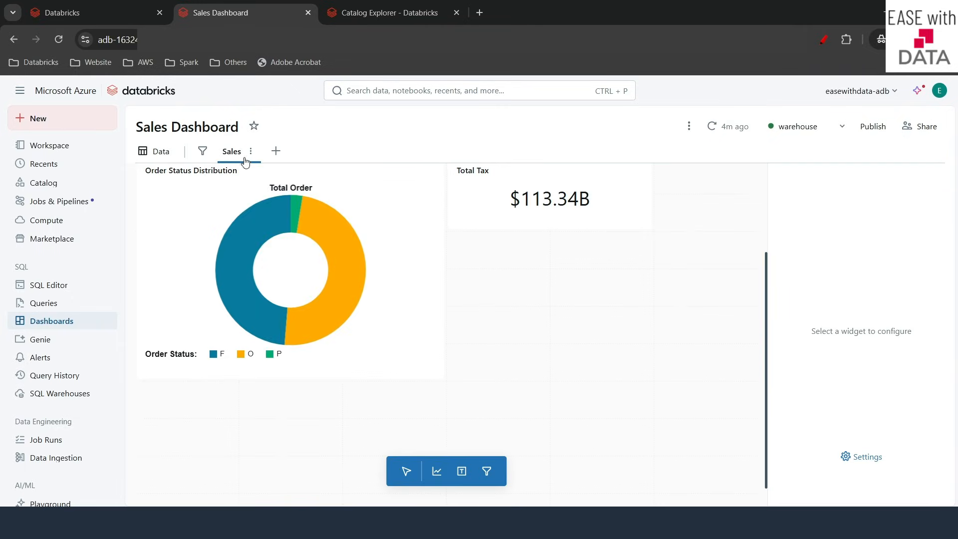
left_click(437, 472)
left_click(552, 250)
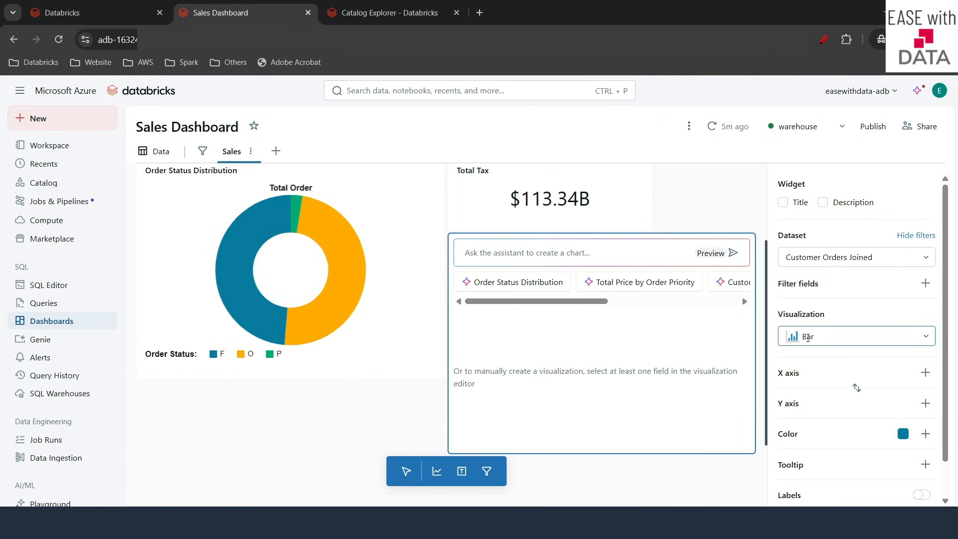
left_click(896, 258)
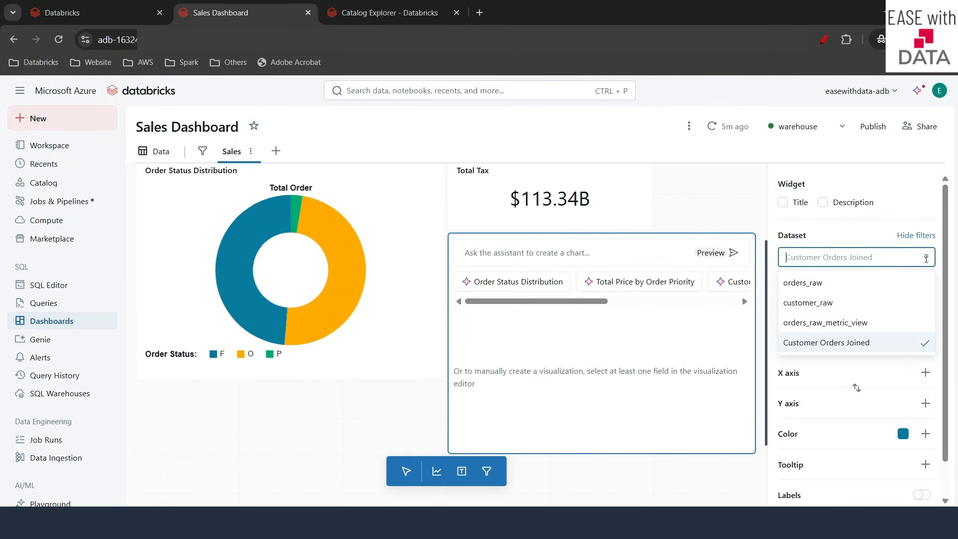
left_click(845, 342)
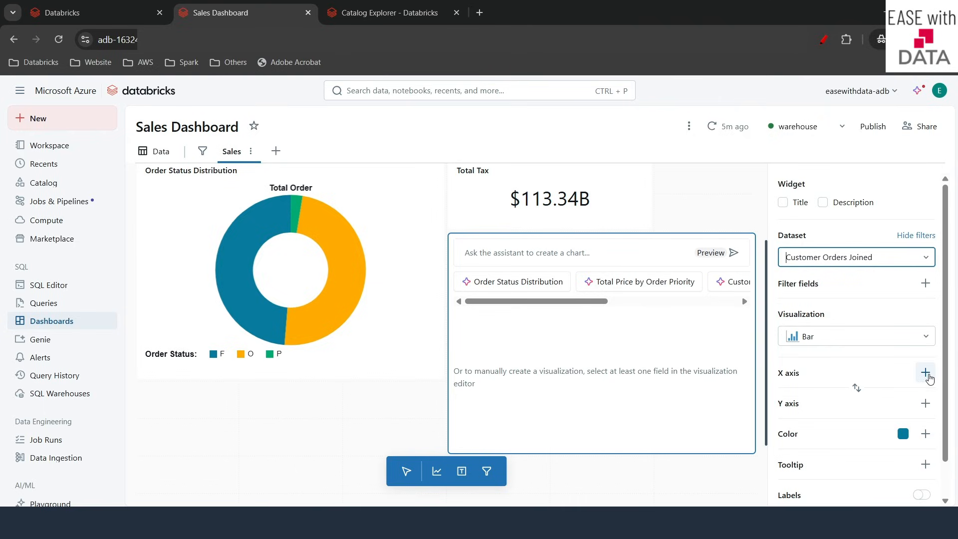
Put o_orderdate on the bar chart's X axis with the YEARLY transform.
left_click(925, 372)
scroll(860, 307, "down", 2)
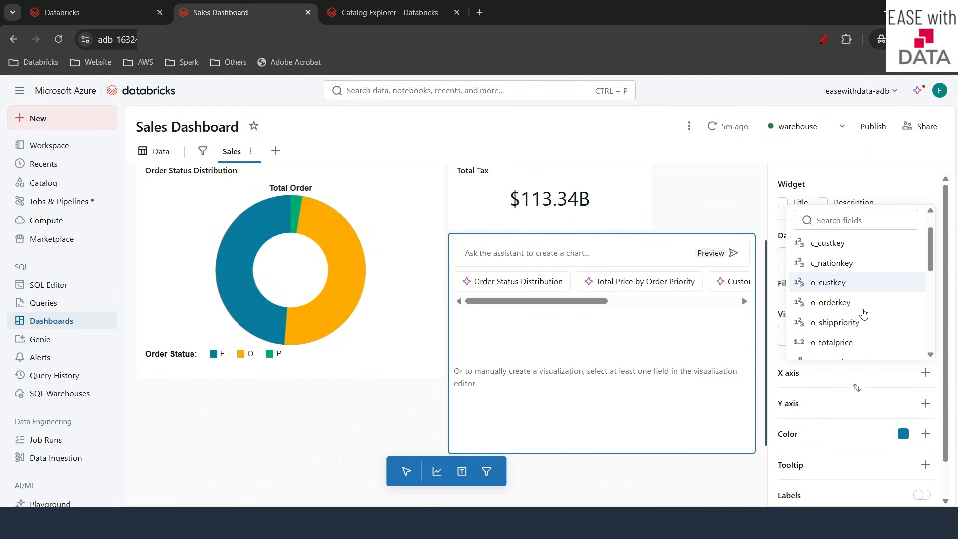
scroll(854, 304, "up", 2)
scroll(854, 299, "down", 2)
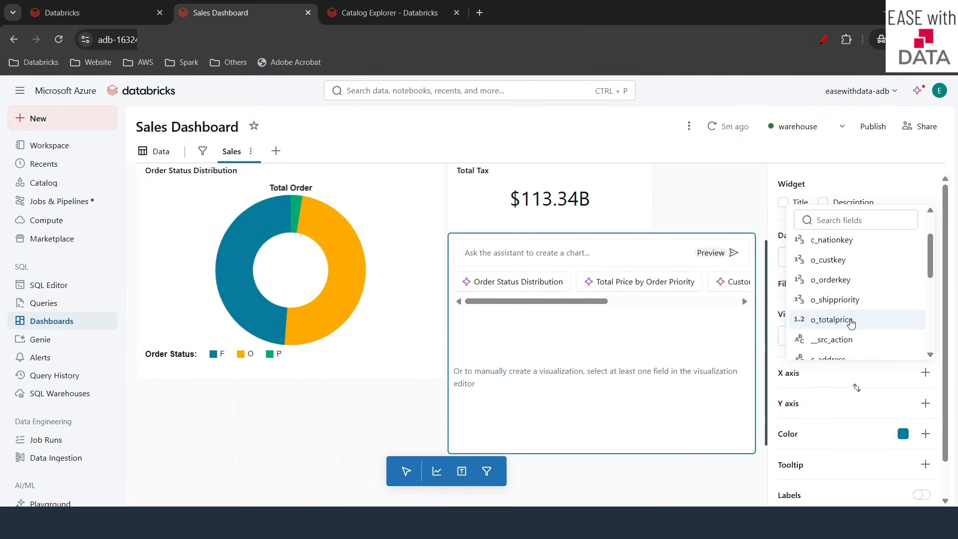
scroll(838, 329, "down", 5)
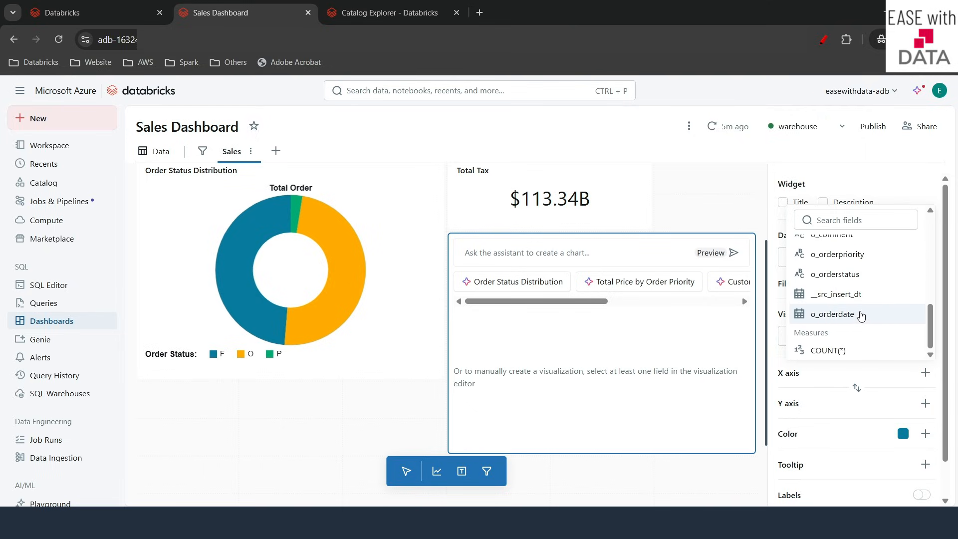
left_click(861, 315)
left_click(854, 399)
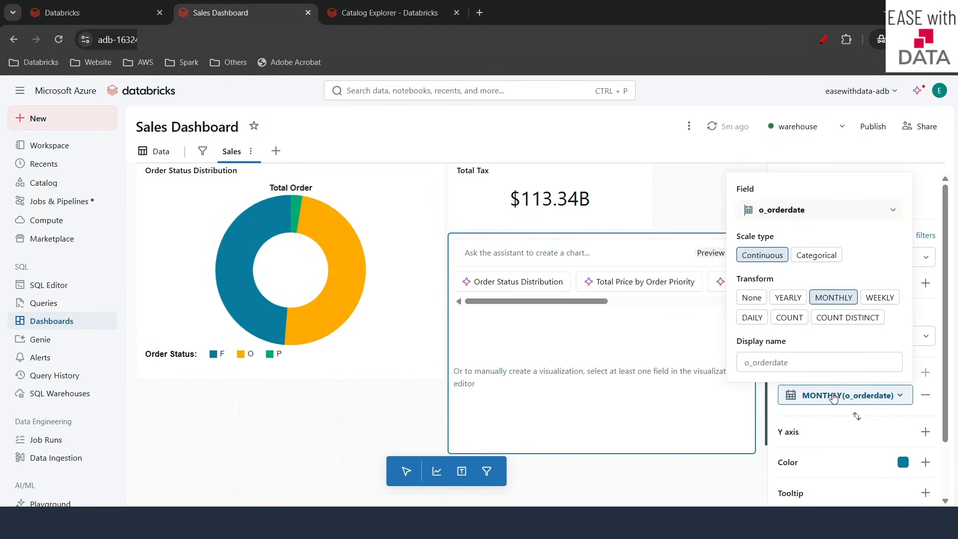
left_click(786, 298)
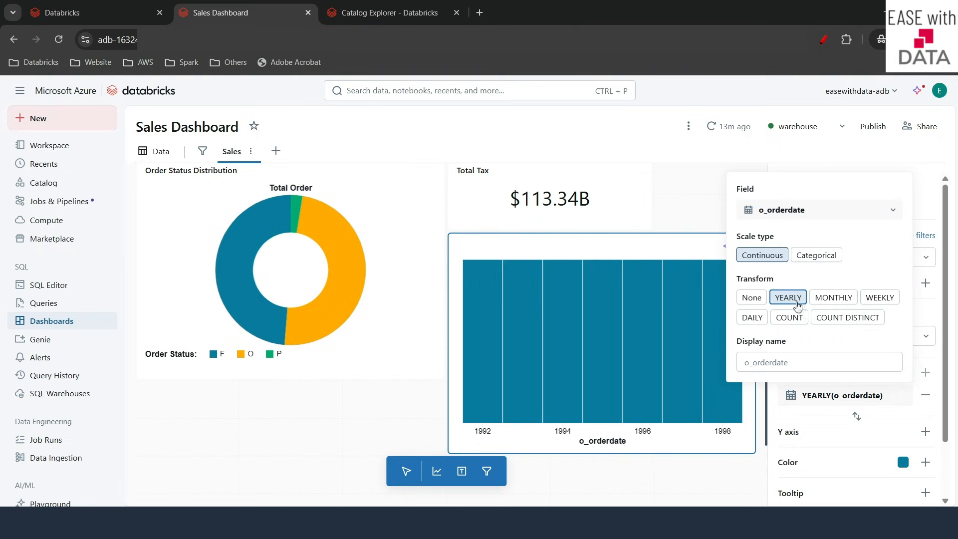
left_click(797, 436)
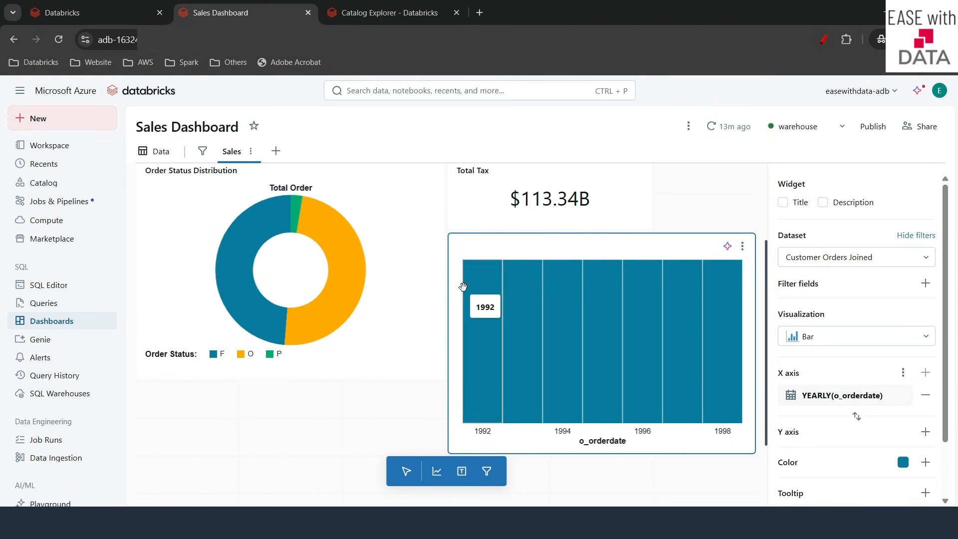
Put o_orderkey on the bar chart's Y axis with the COUNT DISTINCT transform and display name Total Orders.
left_click(926, 432)
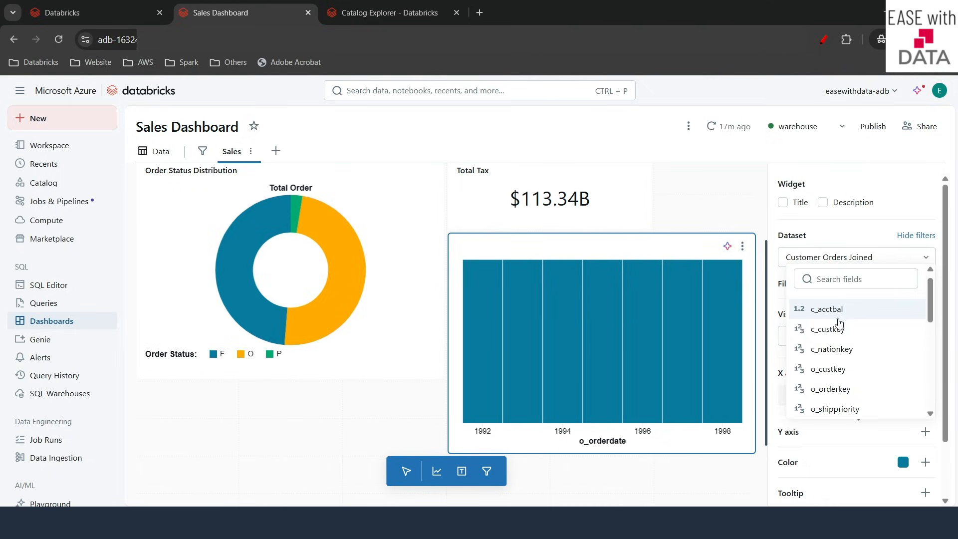
left_click(838, 388)
left_click(818, 454)
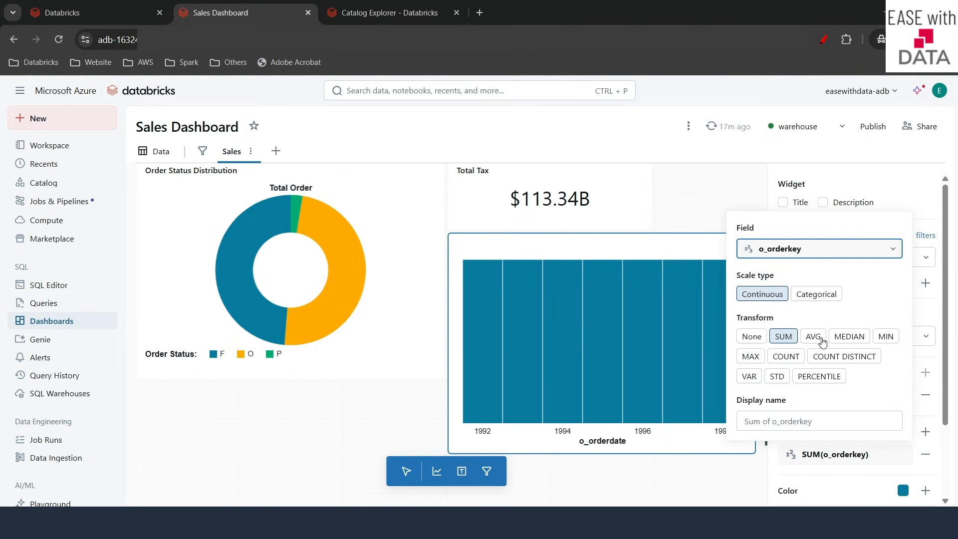
left_click(844, 356)
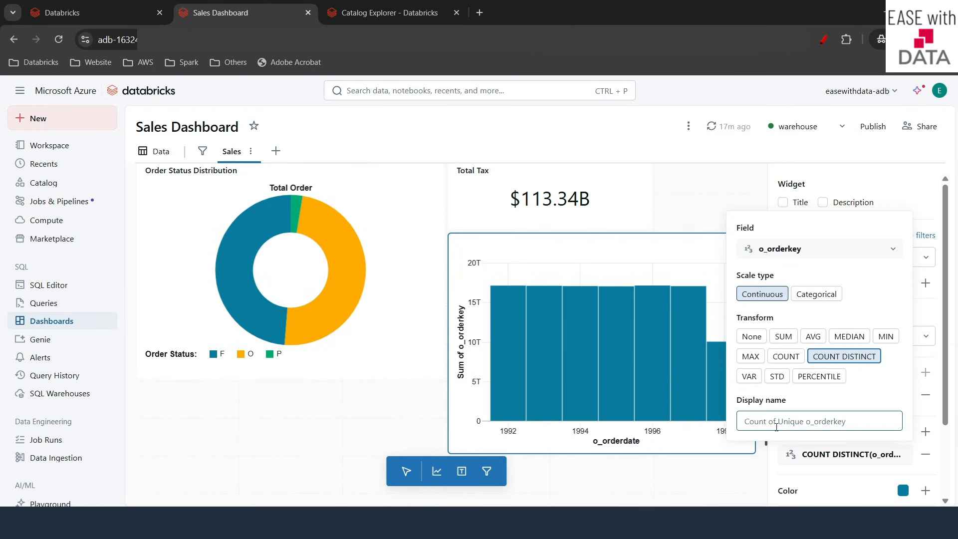
left_click(776, 421)
type("Total Orders")
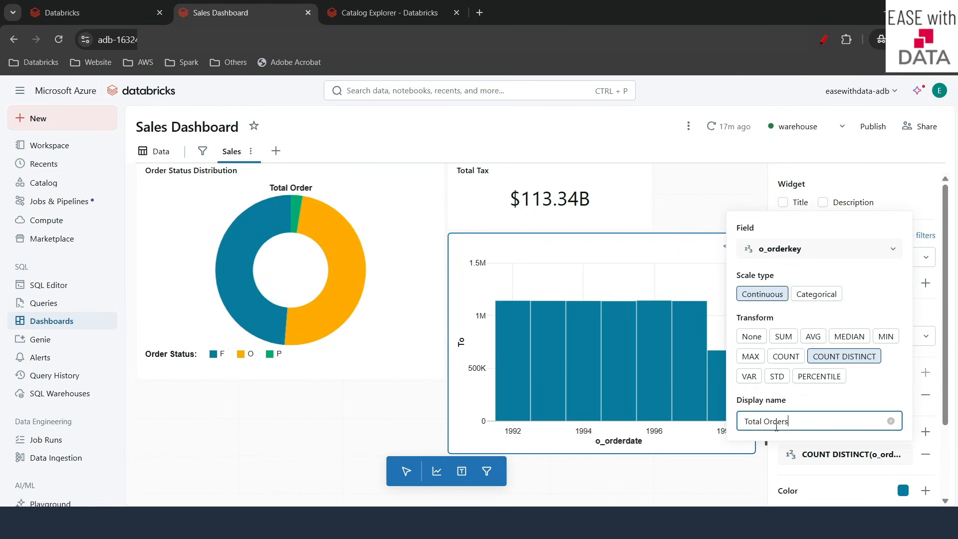
left_click(746, 486)
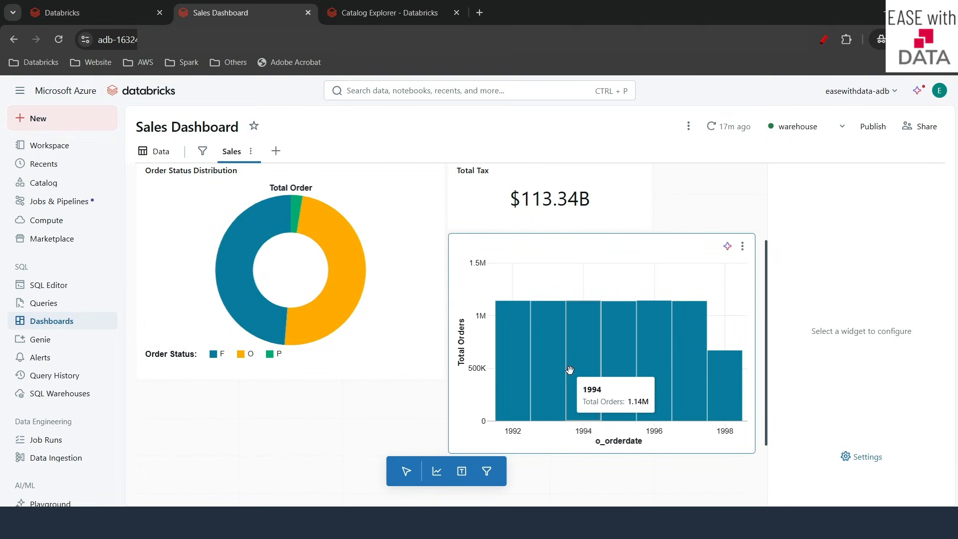
Color the yearly Total Orders bar chart by the c_mktsegment field.
left_click(571, 377)
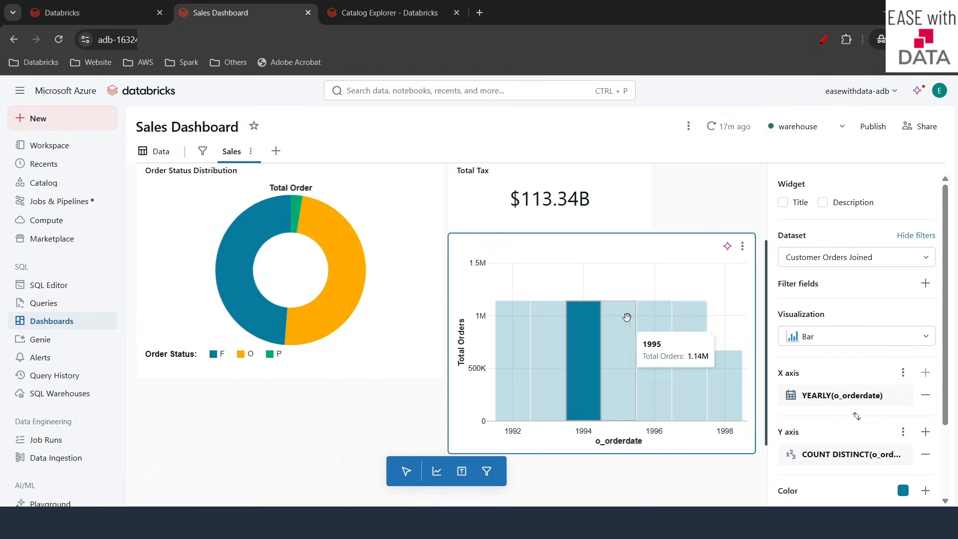
left_click(666, 271)
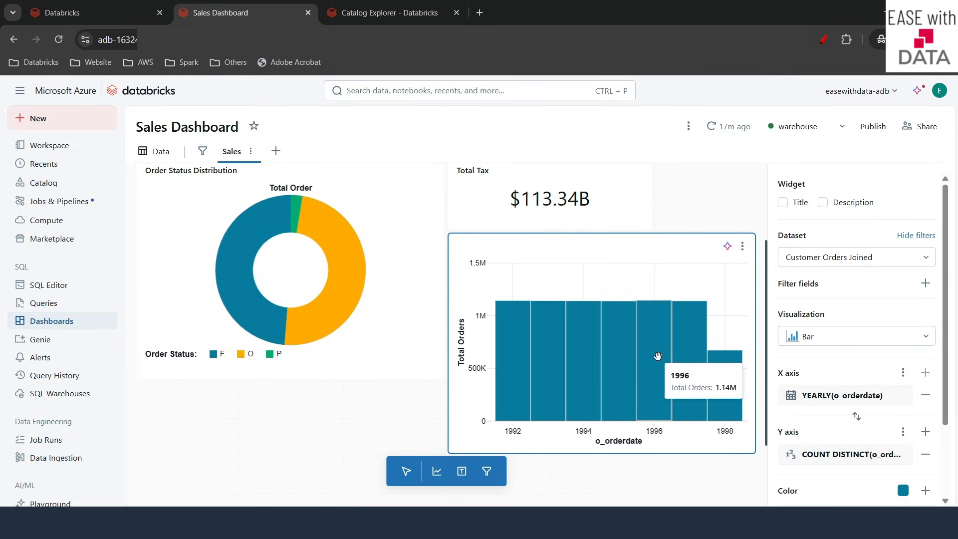
mouse_move(578, 390)
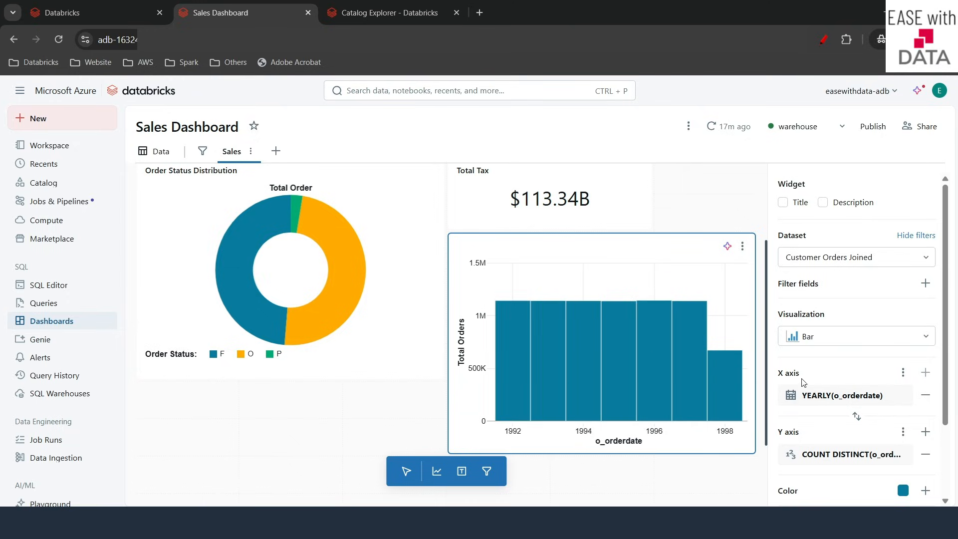
scroll(803, 383, "down", 2)
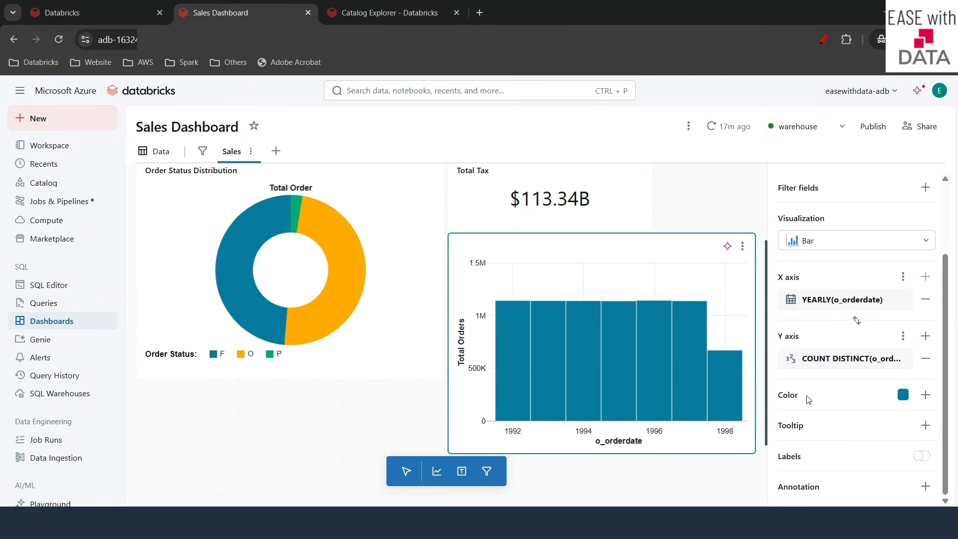
left_click(924, 395)
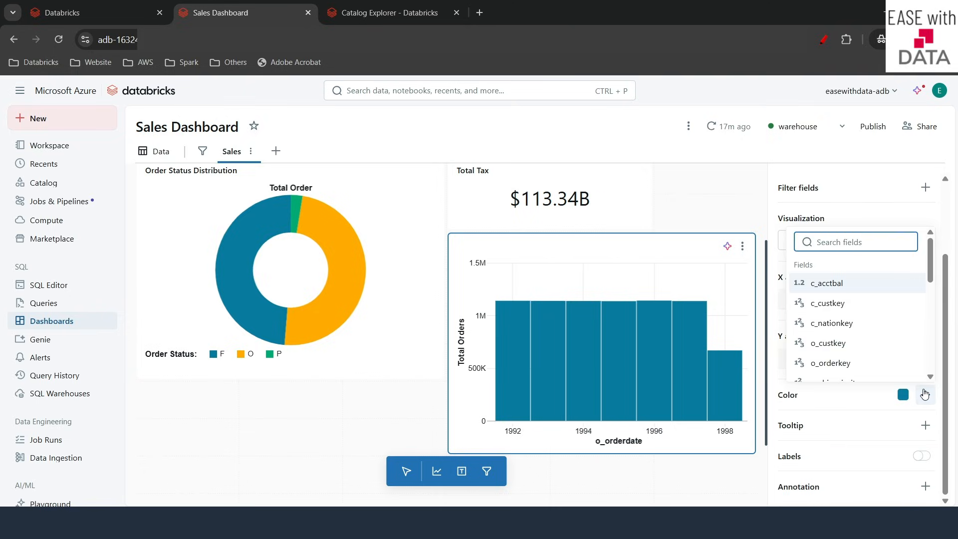
scroll(851, 348, "down", 1)
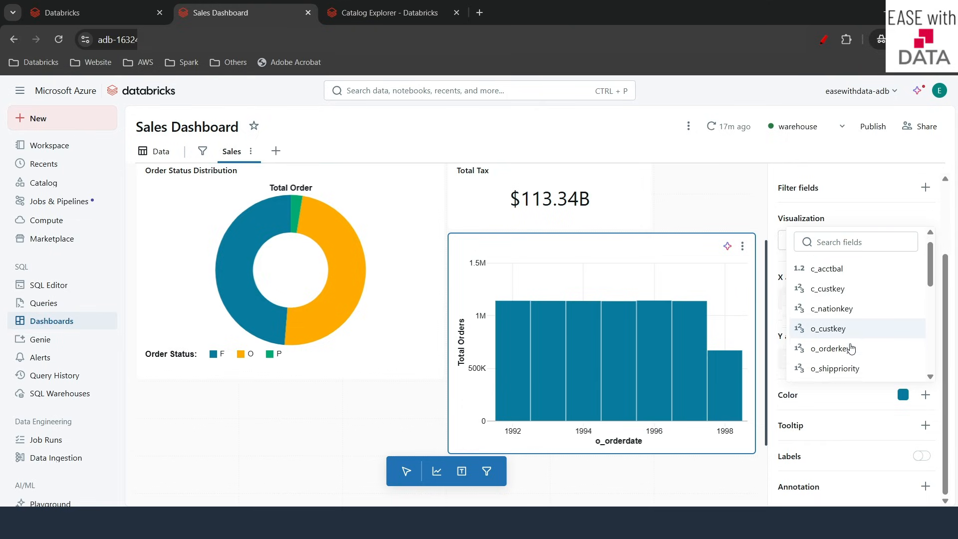
scroll(851, 348, "down", 5)
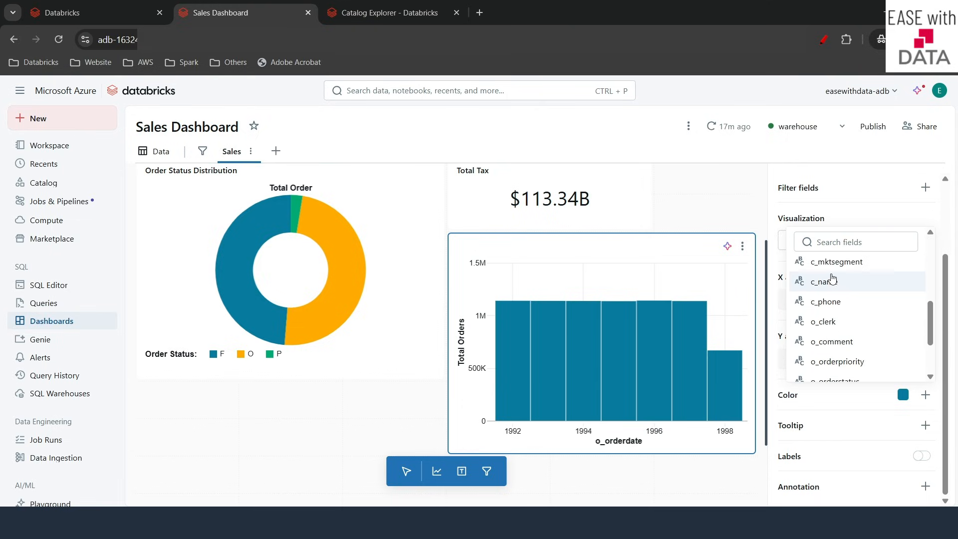
left_click(830, 265)
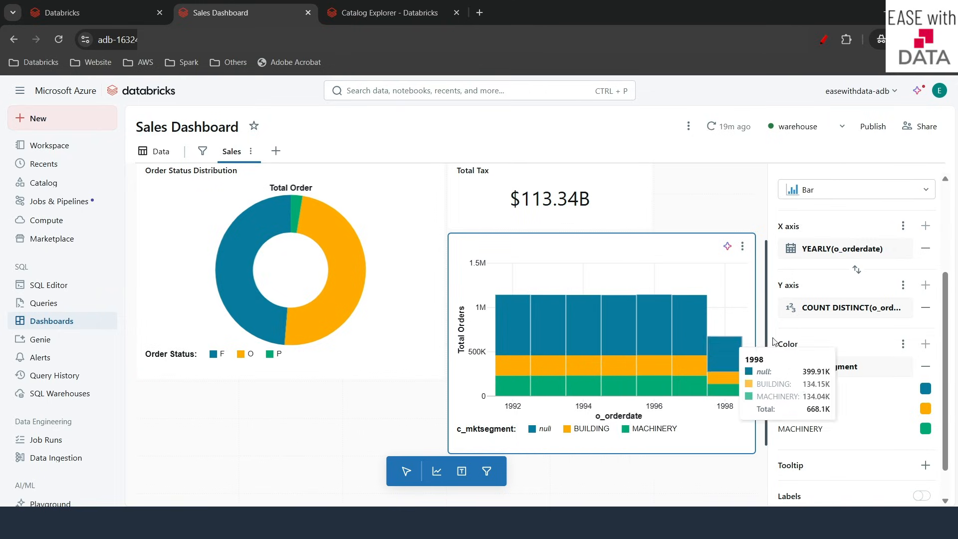
Change the bar chart's Y axis layout from stacked to grouped side-by-side bars.
left_click(902, 286)
scroll(795, 392, "down", 2)
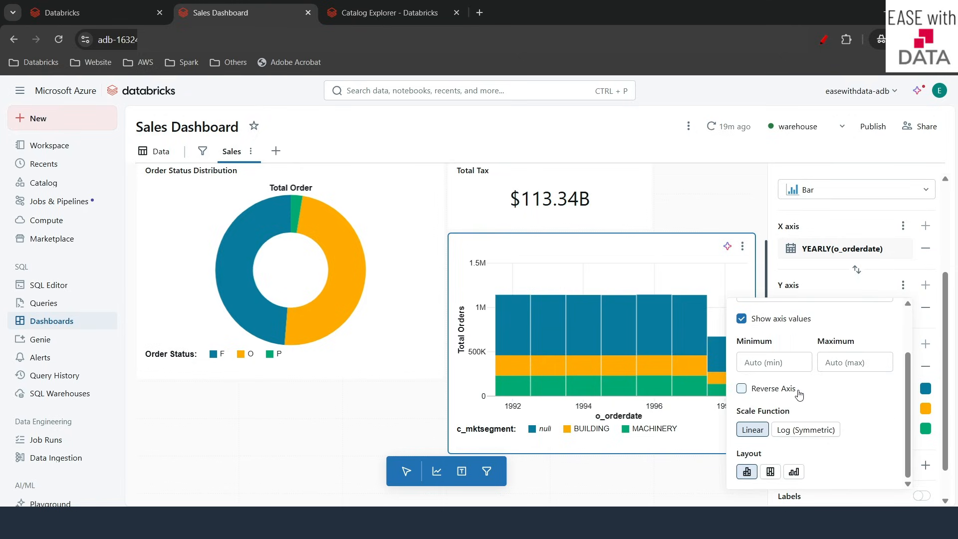
left_click(795, 472)
left_click(523, 419)
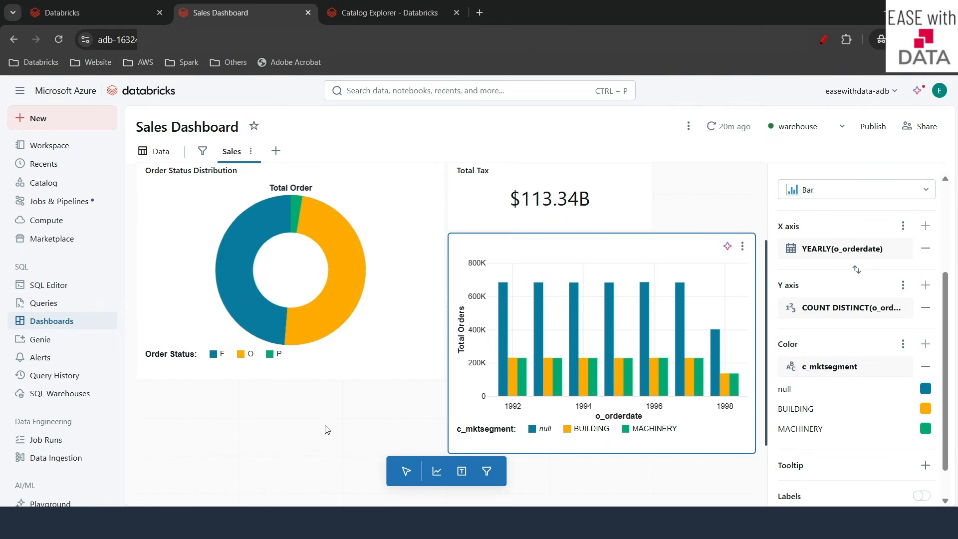
Add a new visualization widget in the empty space below the Order Status Distribution pie chart.
scroll(320, 432, "down", 2)
left_click(435, 477)
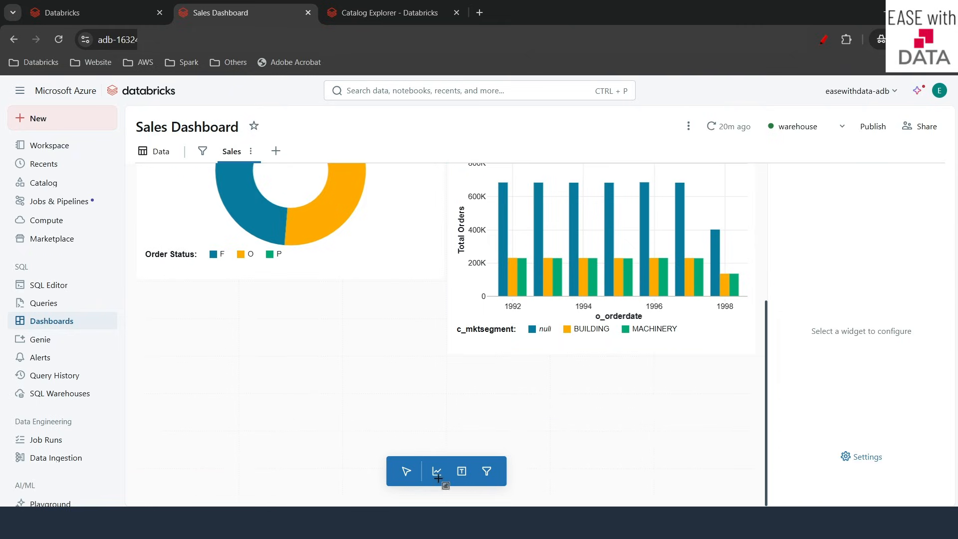
key("Escape")
left_click(369, 376)
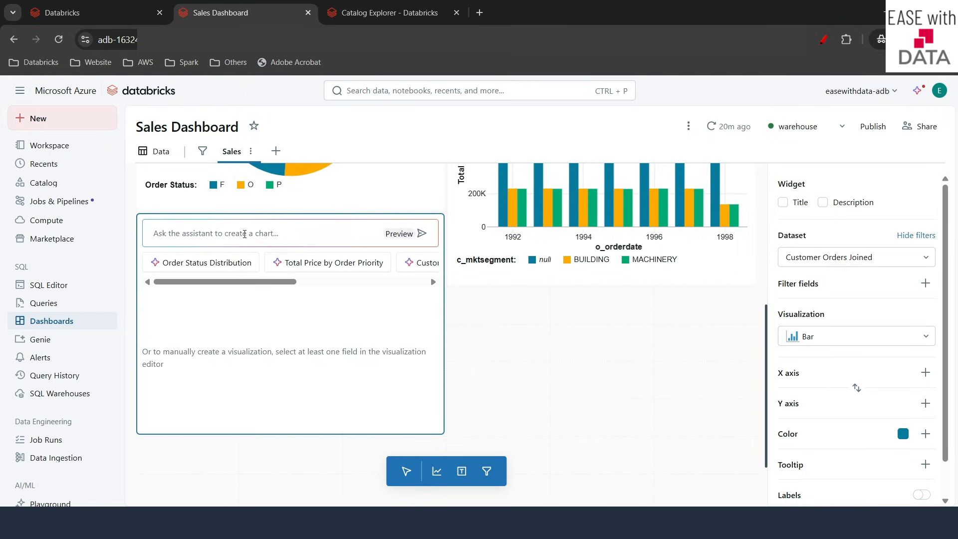
Have the assistant generate a chart from the prompt "order status distribution" and accept its suggestion.
type("orde")
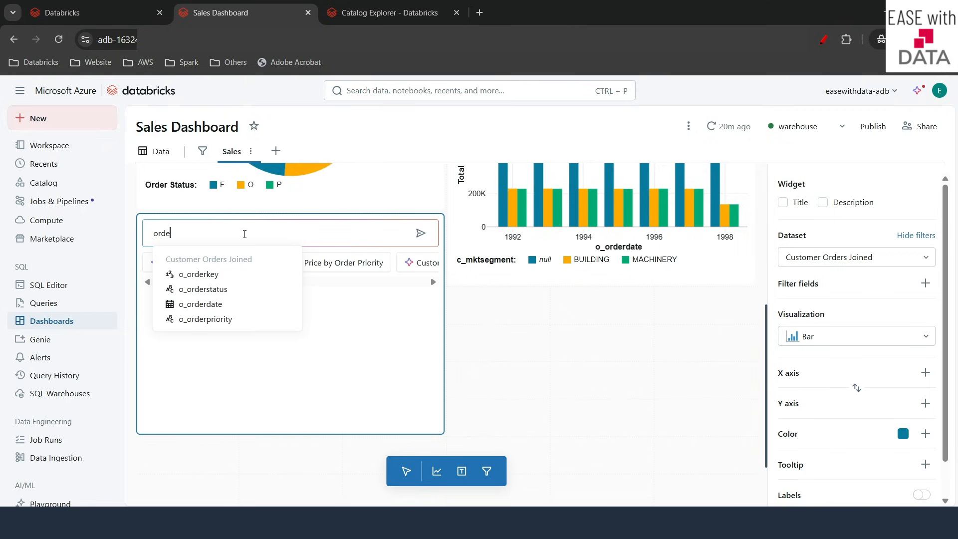
type("r status ")
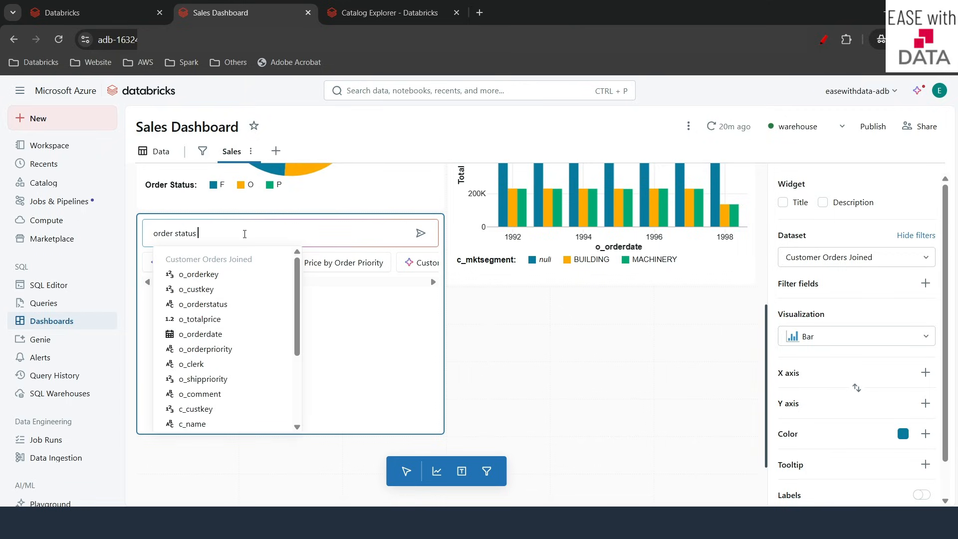
type("distribution")
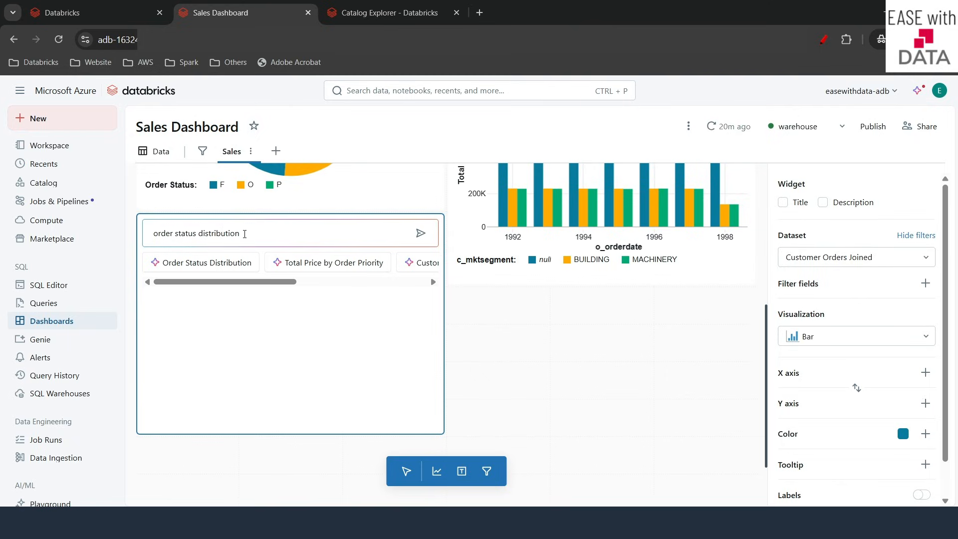
key("Return")
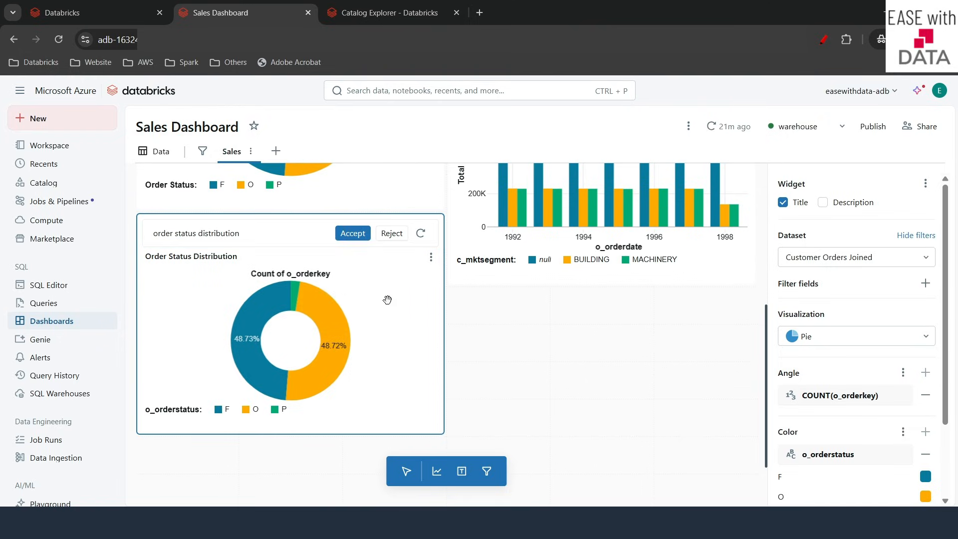
left_click(353, 233)
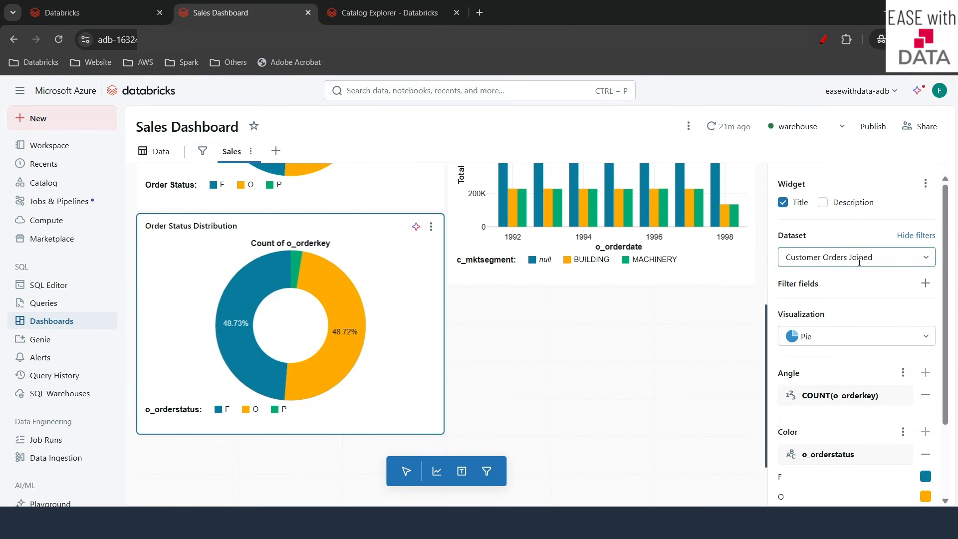
Review the generated pie chart's field settings, its widget options and the assistant prompt for editing it.
scroll(846, 394, "down", 2)
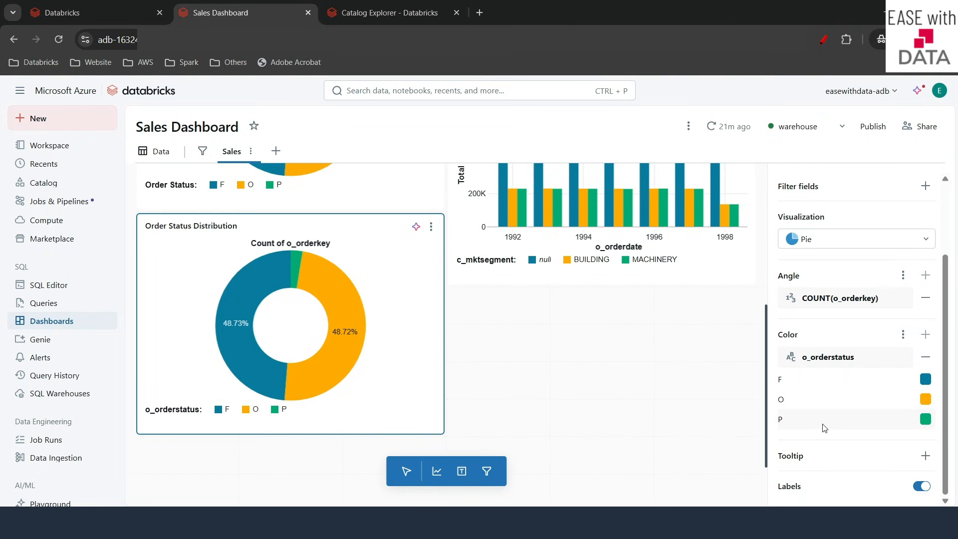
mouse_move(334, 261)
scroll(488, 381, "up", 1)
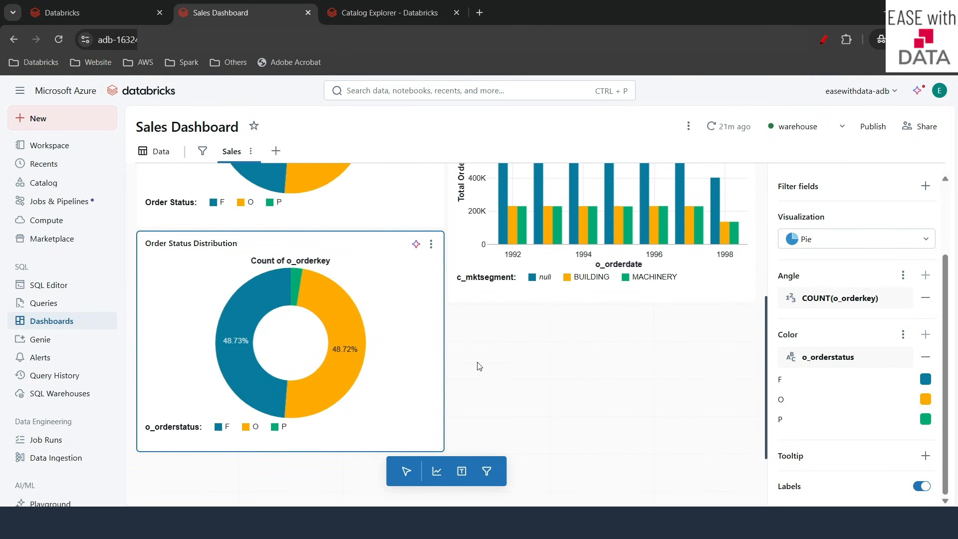
left_click(431, 244)
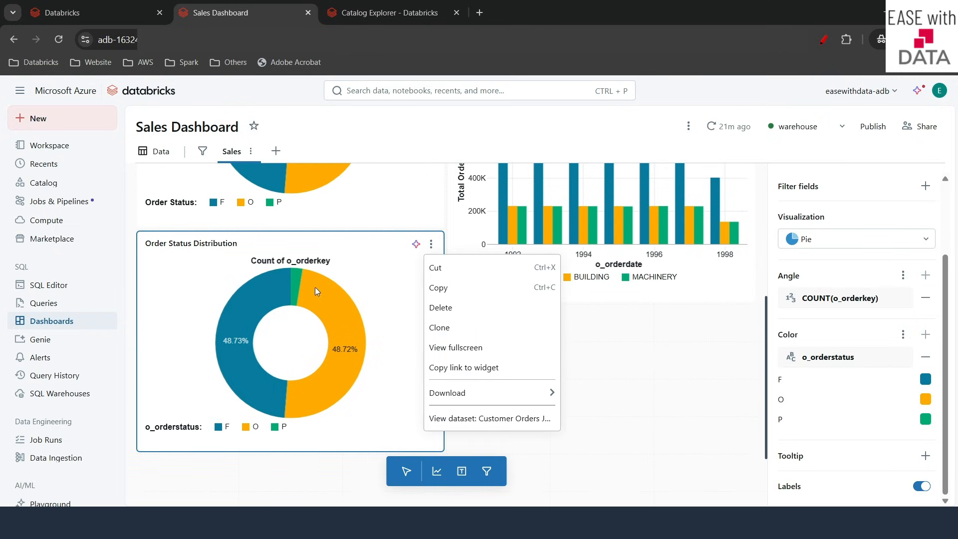
left_click(427, 244)
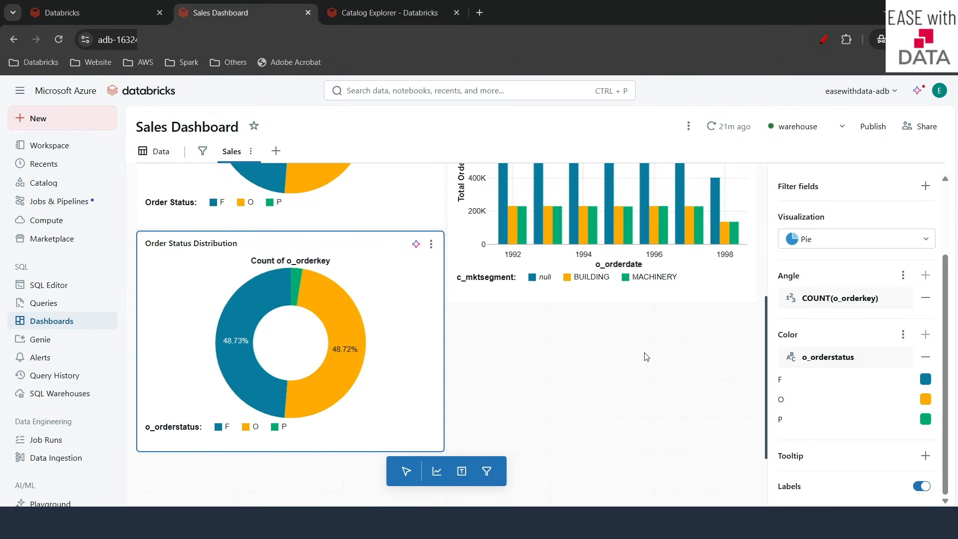
left_click(417, 243)
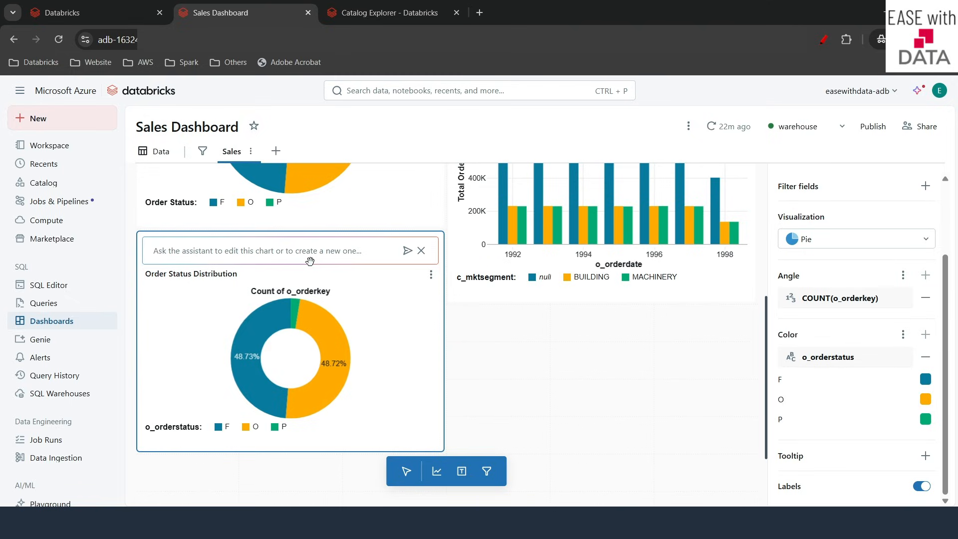
left_click(421, 250)
Switch to Catalog Explorer and open the customer_raw table in the bronze schema of the dev catalog.
left_click(400, 4)
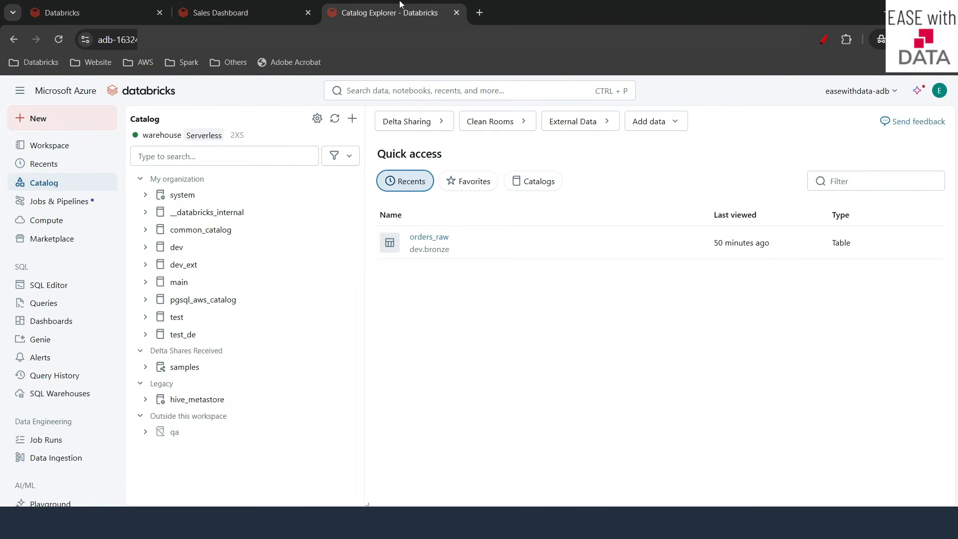
left_click(145, 246)
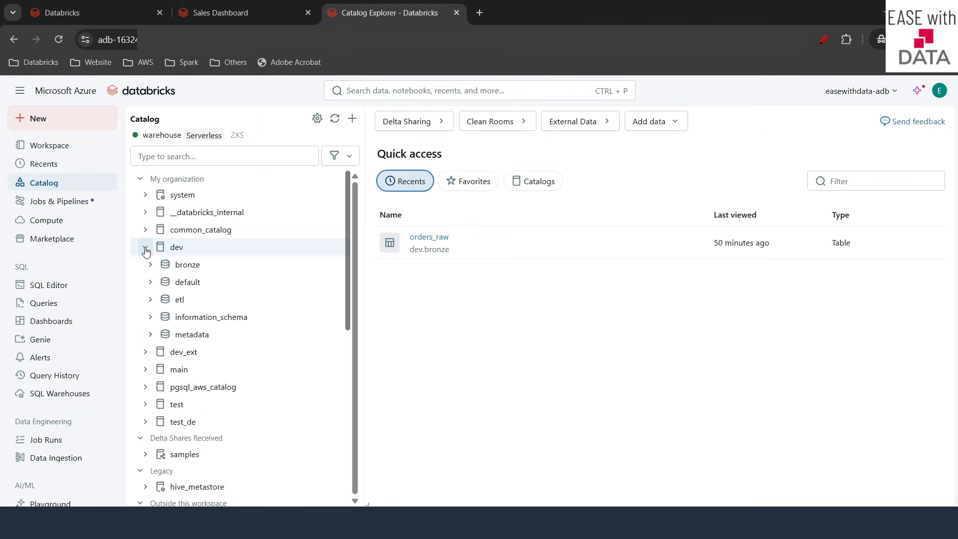
left_click(153, 265)
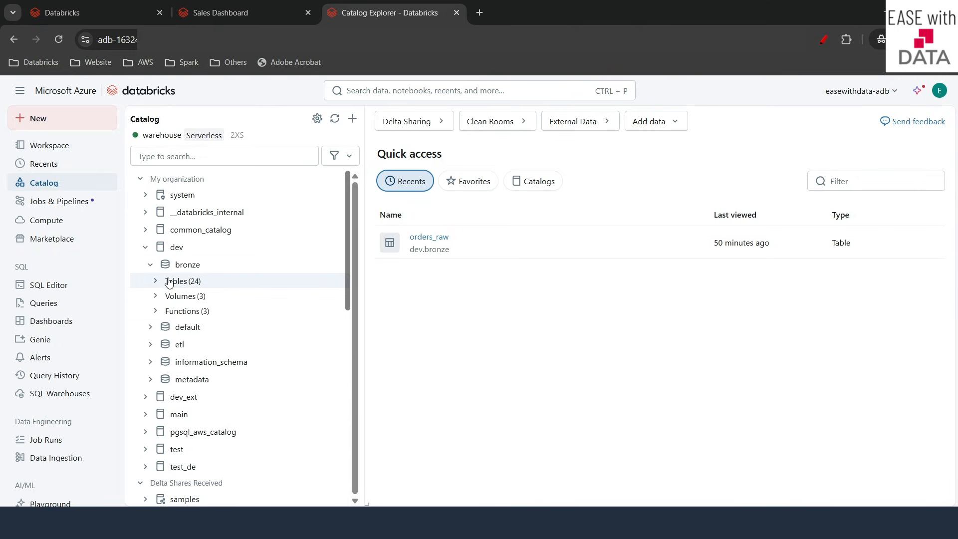
left_click(167, 282)
scroll(216, 350, "down", 2)
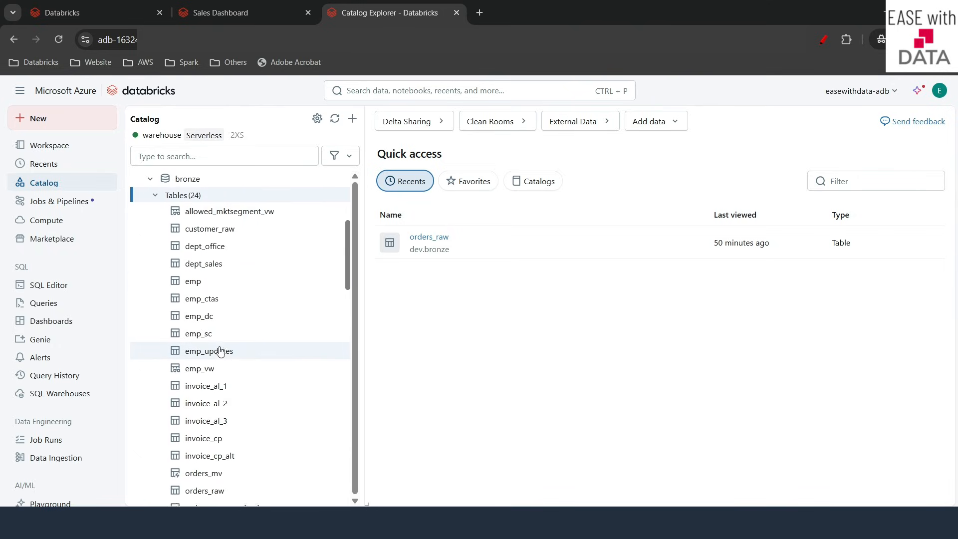
left_click(210, 223)
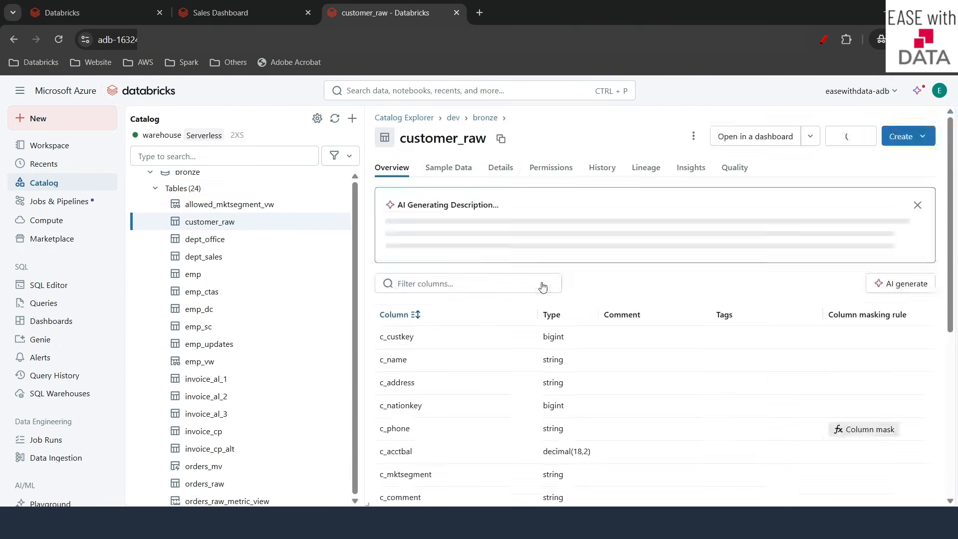
Examine the customer_raw overview, including the AI suggested description and the columns' comments and tags.
scroll(499, 375, "down", 1)
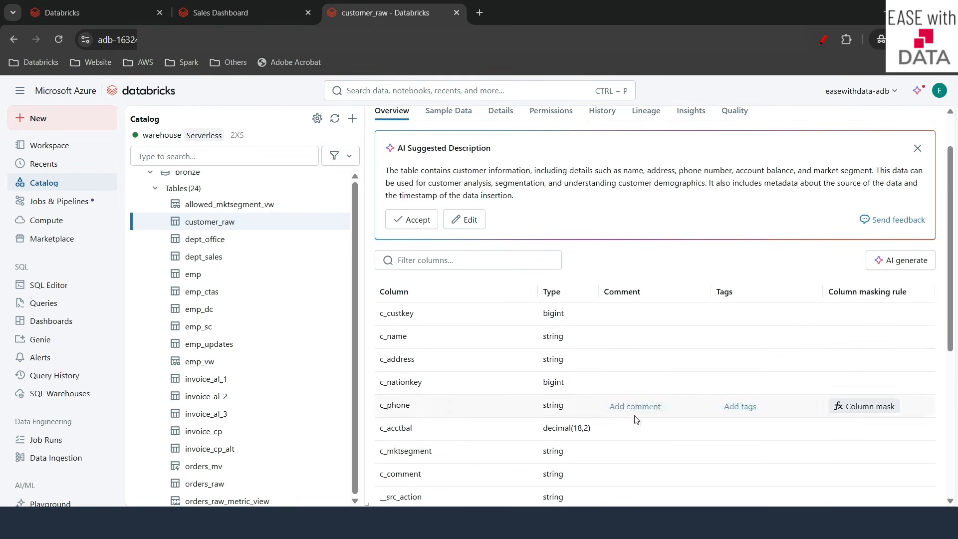
scroll(553, 215, "up", 1)
scroll(553, 215, "up", 1)
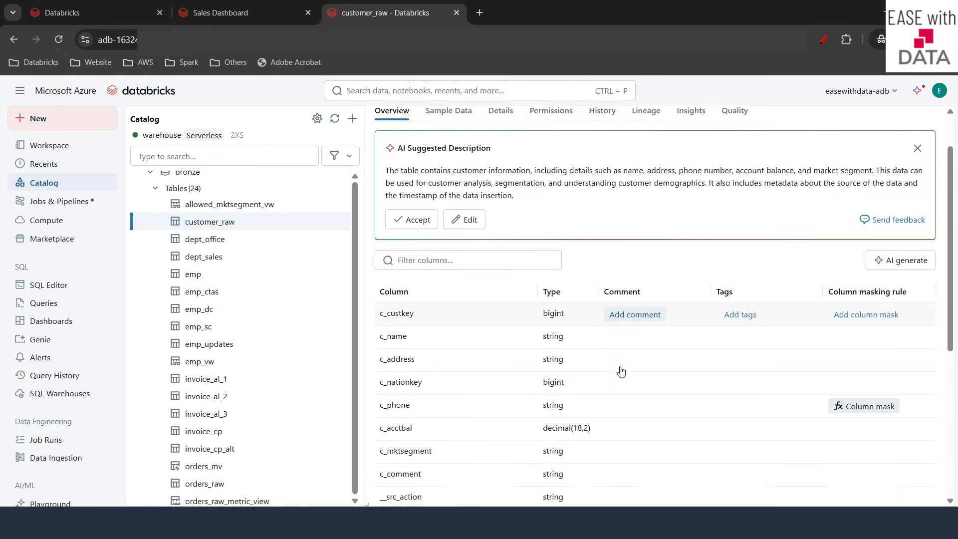
scroll(621, 371, "down", 3)
scroll(633, 368, "up", 3)
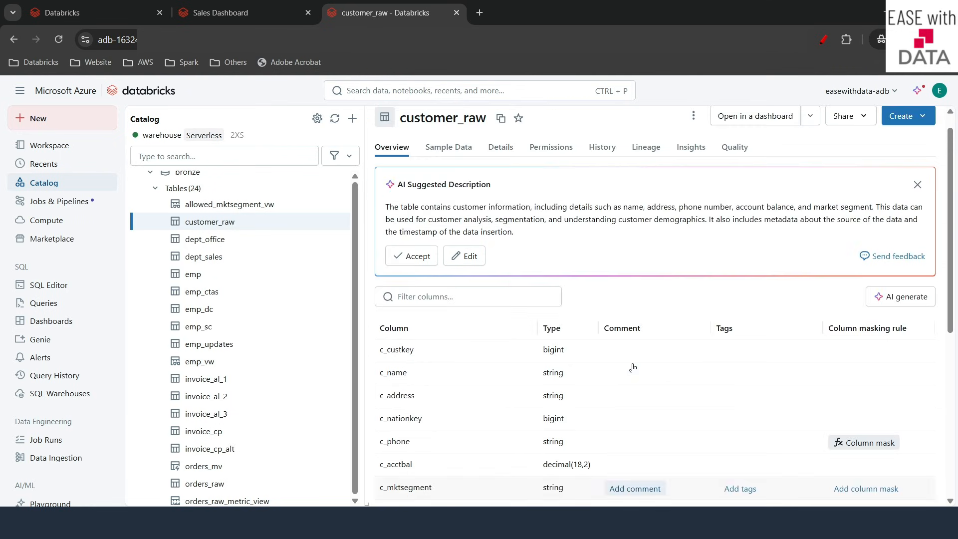
Accept the AI suggested description for customer_raw, and generate and save AI comments for all its columns.
left_click(412, 257)
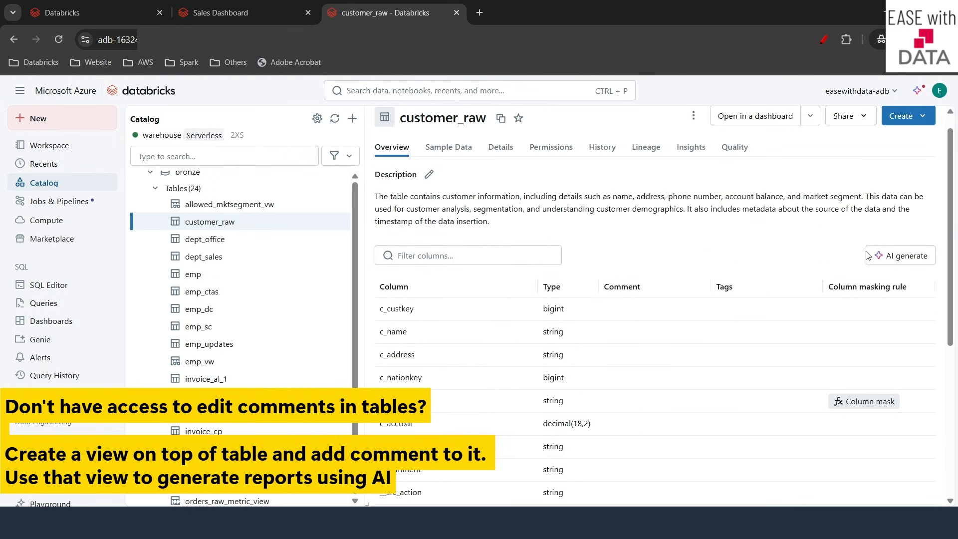
left_click(881, 256)
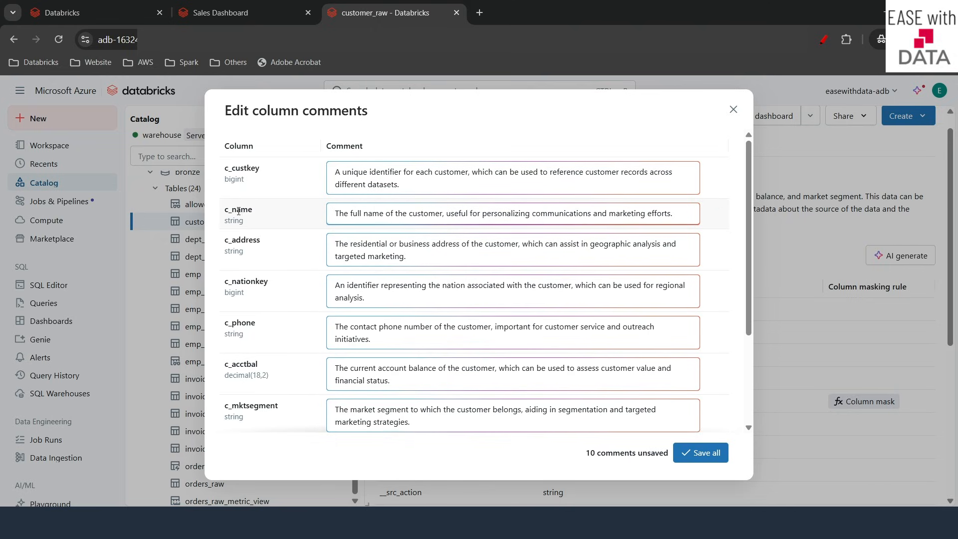
scroll(268, 361, "down", 3)
scroll(504, 314, "up", 5)
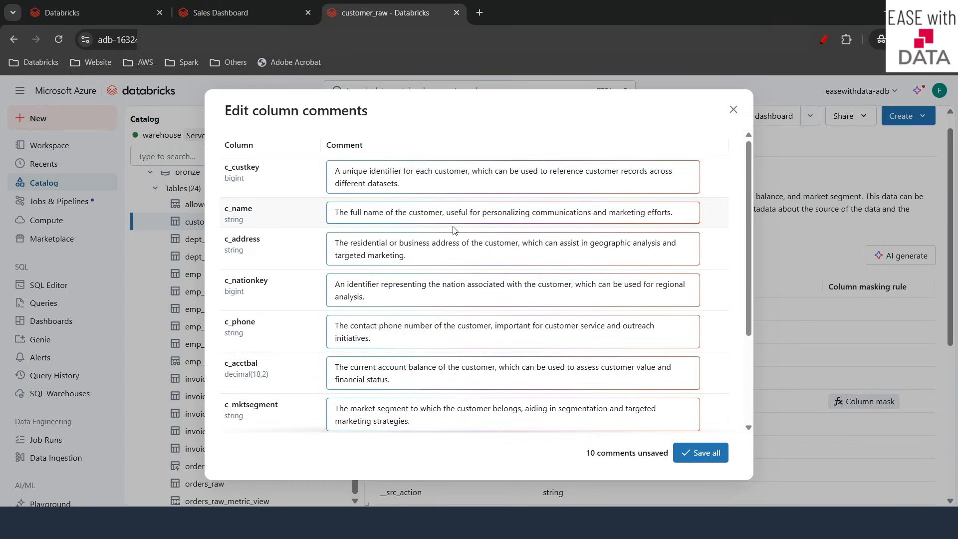
left_click(690, 458)
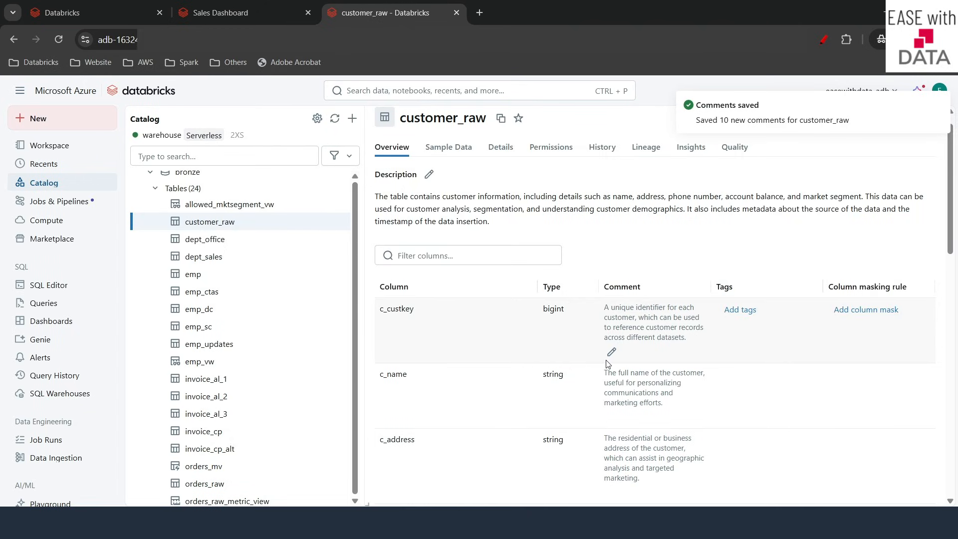
scroll(607, 364, "down", 3)
scroll(607, 364, "up", 2)
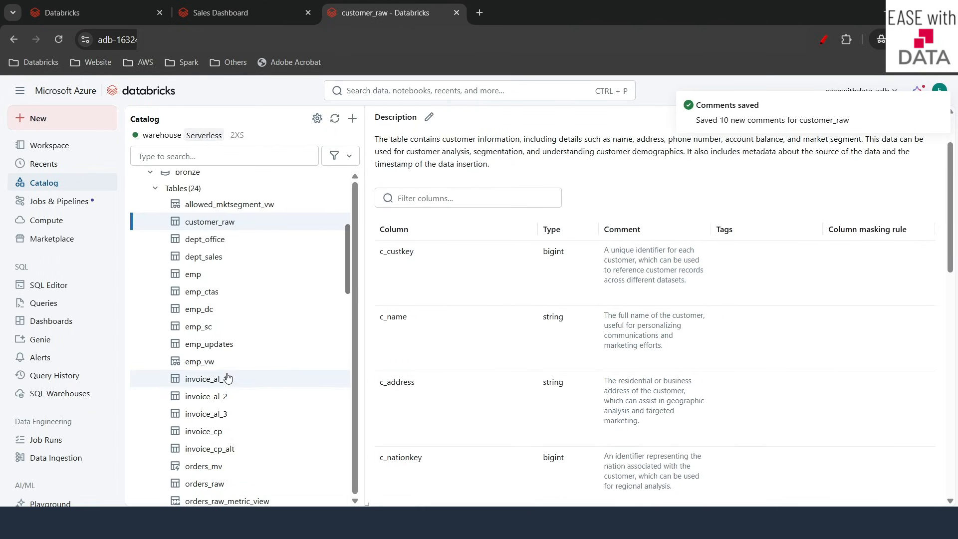
Open the orders_raw table in the bronze schema, and generate and save AI comments for all its columns.
scroll(230, 370, "down", 6)
scroll(228, 377, "up", 2)
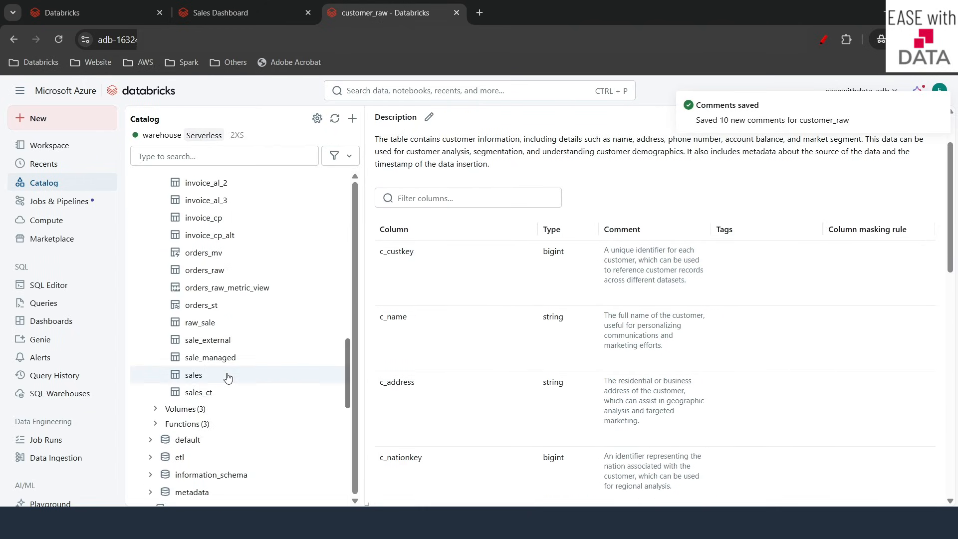
left_click(214, 271)
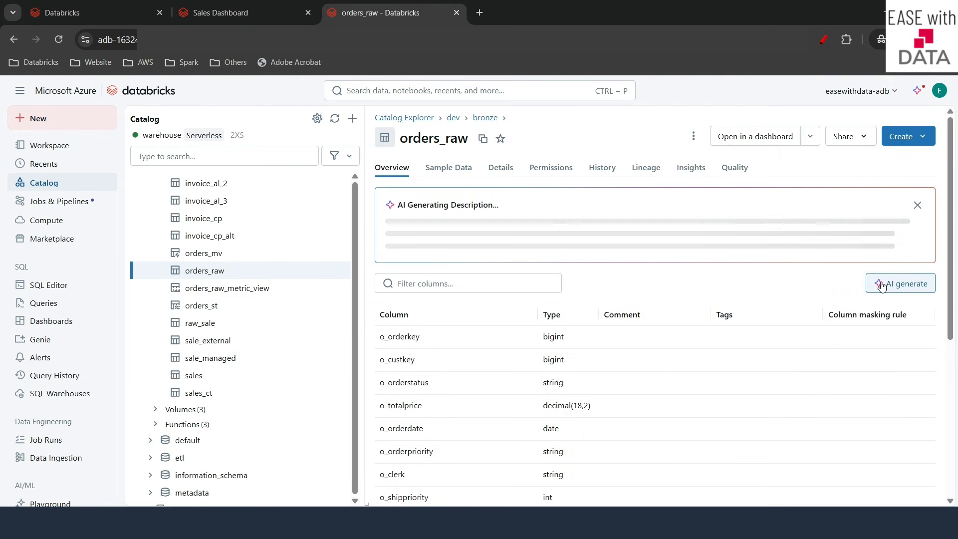
left_click(886, 307)
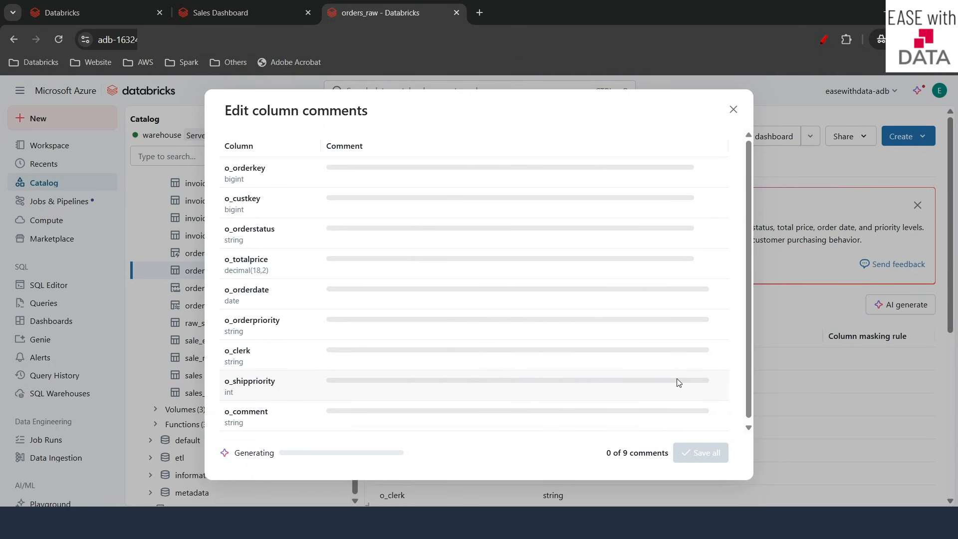
left_click(711, 455)
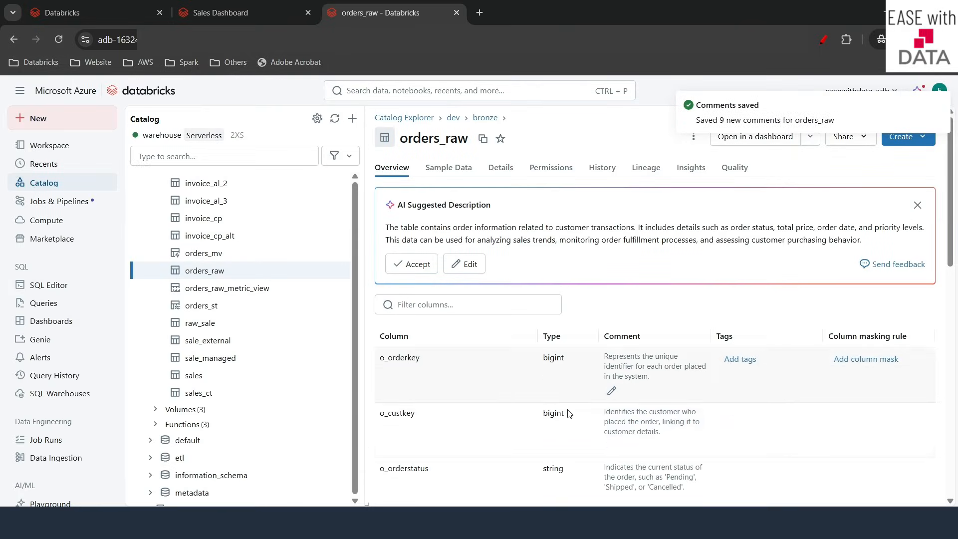
scroll(624, 407, "down", 2)
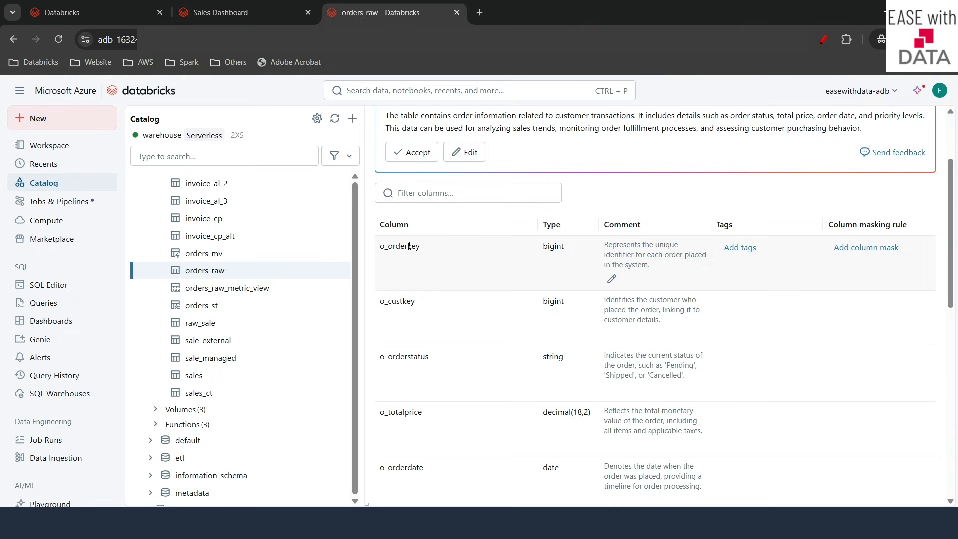
Return to the Sales Dashboard and review its datasets and the widgets on the Sales page.
left_click(221, 13)
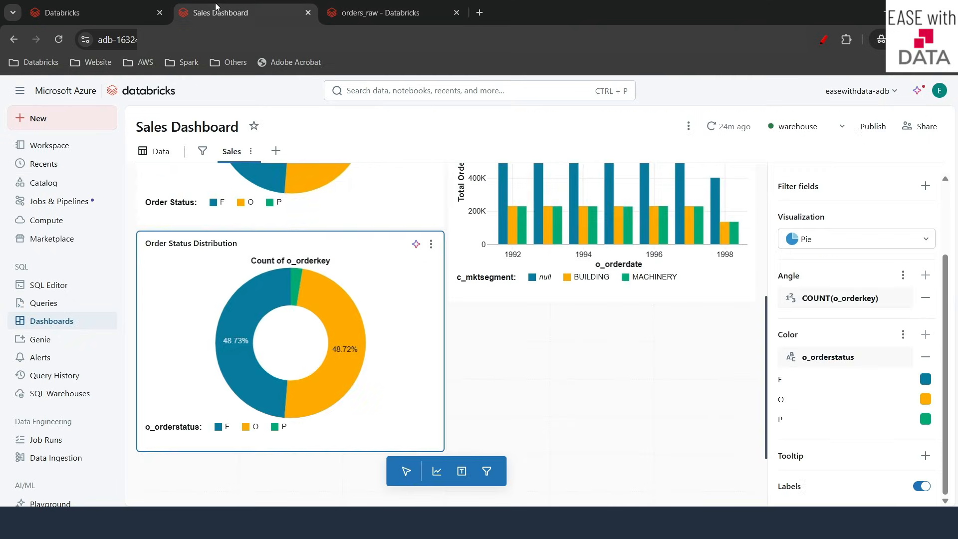
left_click(437, 471)
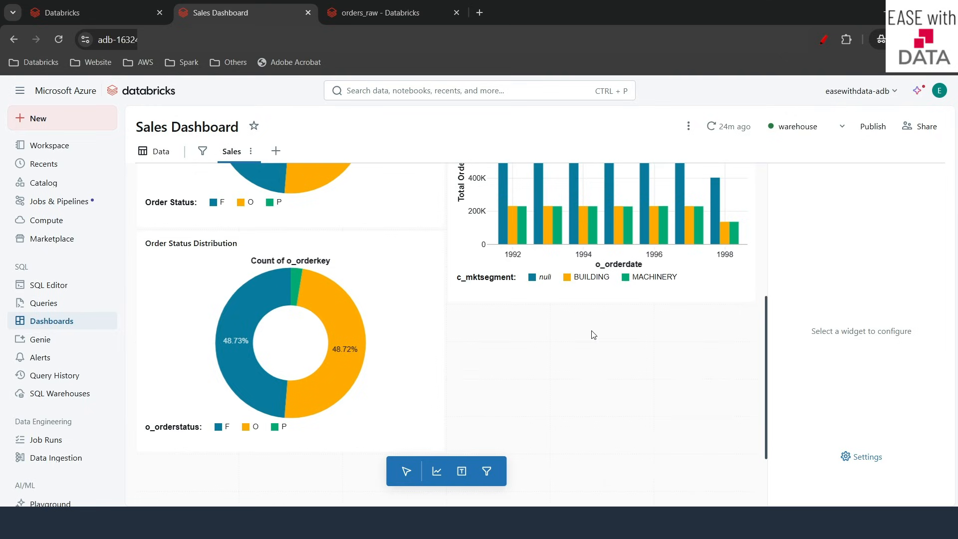
left_click(593, 334)
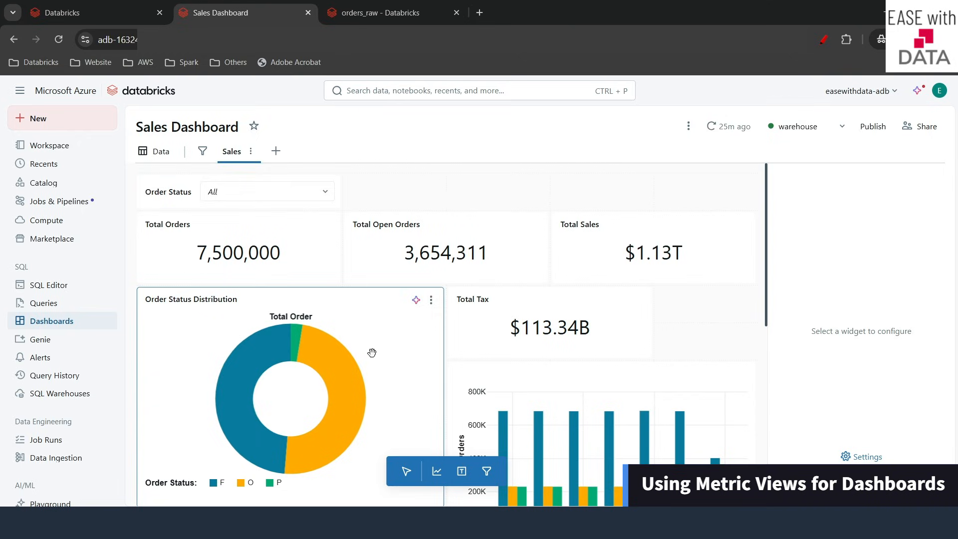
left_click(162, 156)
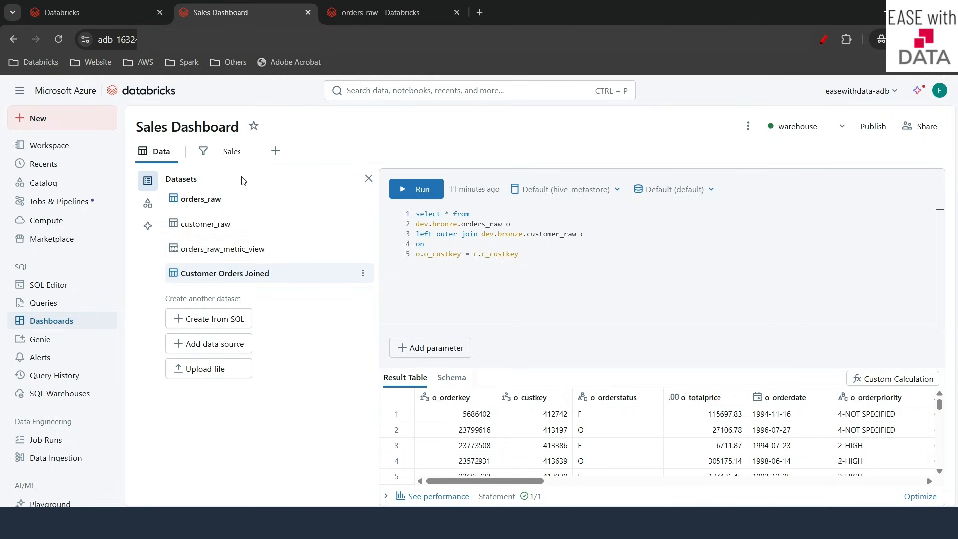
left_click(232, 151)
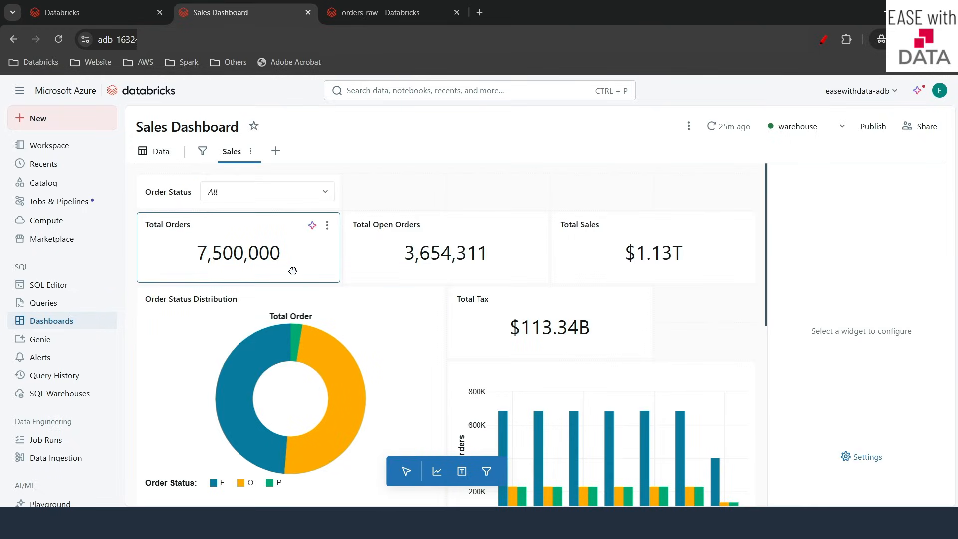
scroll(382, 367, "down", 1)
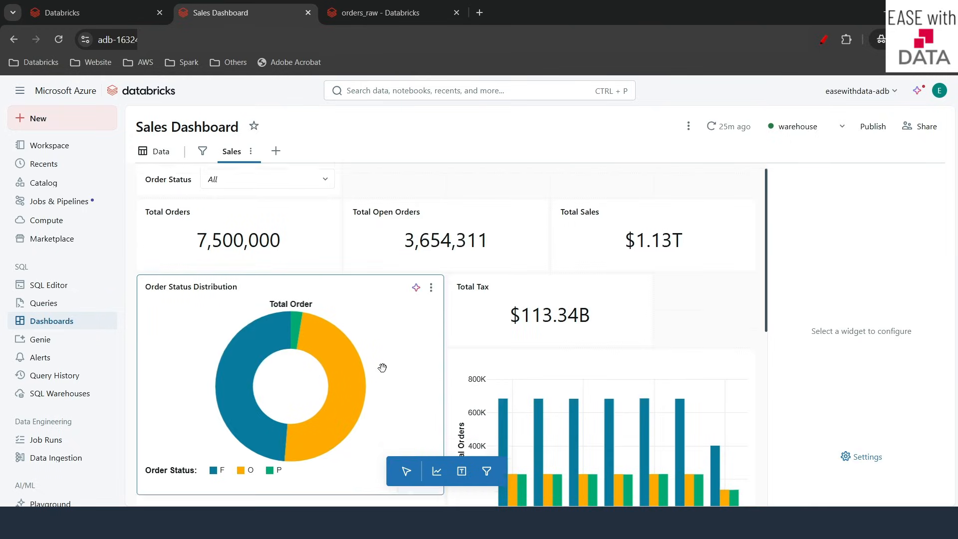
scroll(382, 367, "up", 1)
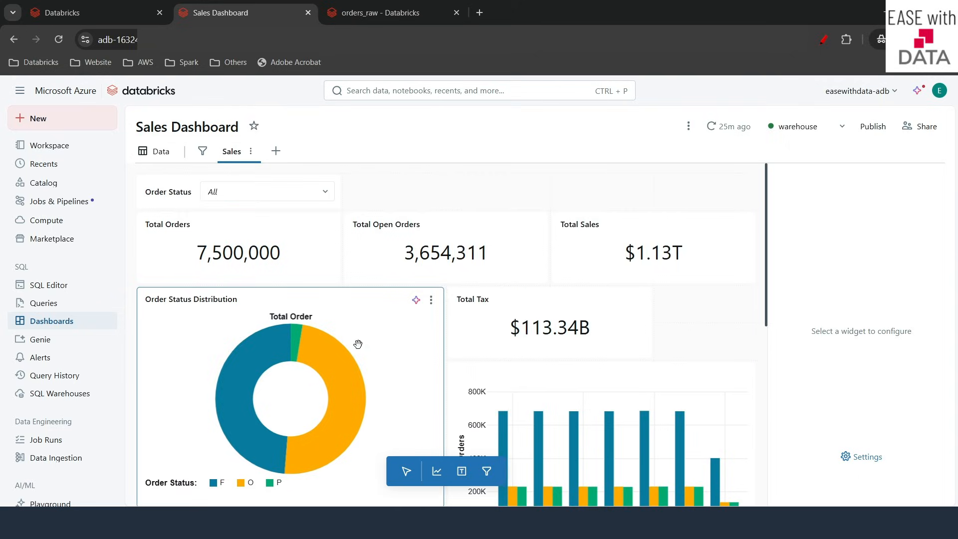
Add a new dashboard page and place a visualization on it that uses the orders_raw_metric_view dataset.
left_click(276, 151)
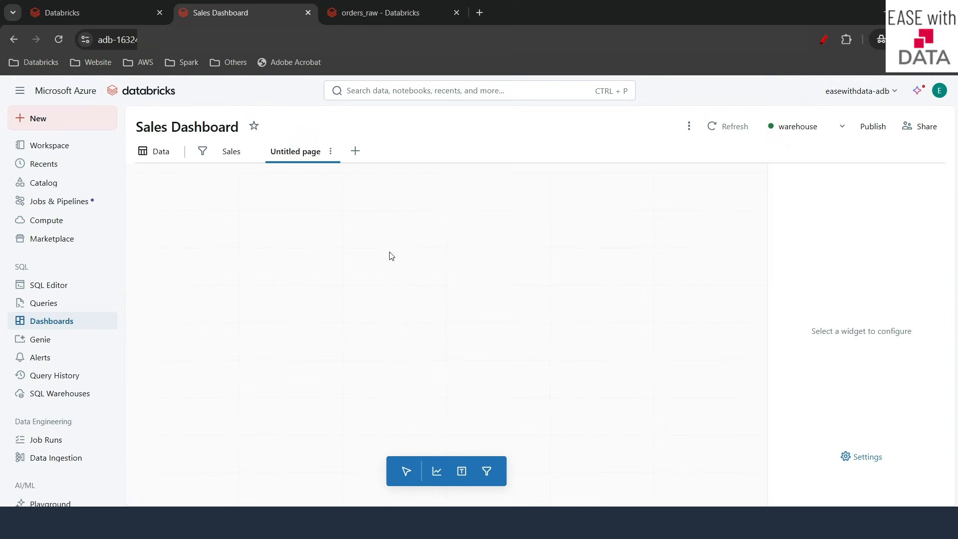
left_click(436, 471)
left_click(187, 189)
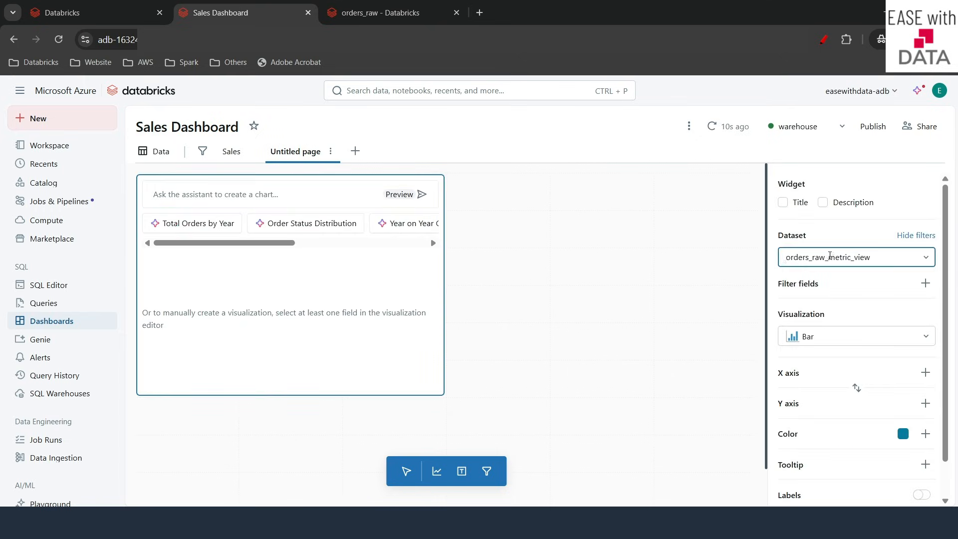
scroll(842, 396, "down", 1)
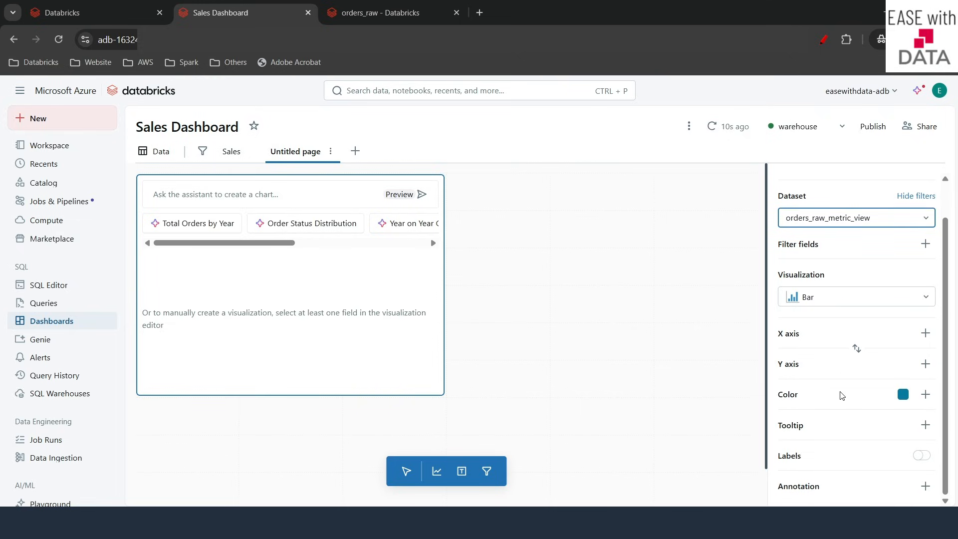
scroll(866, 347, "up", 1)
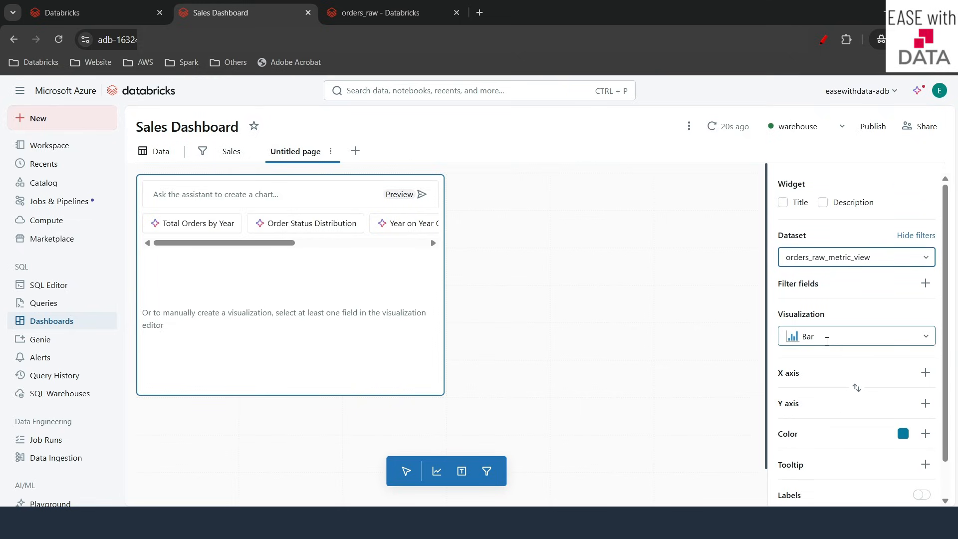
Make the new visualization a Counter with the Total Orders measure as its value.
left_click(825, 336)
scroll(827, 246, "down", 1)
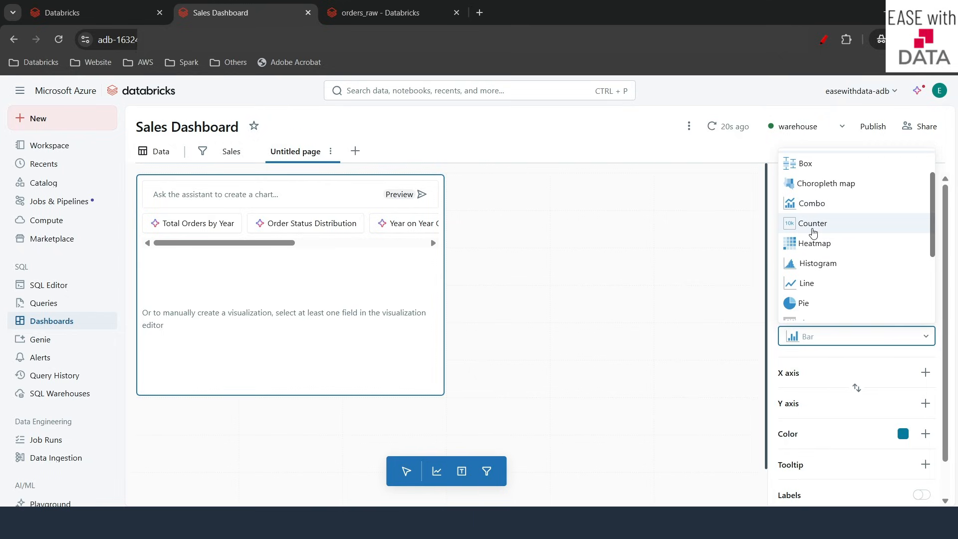
left_click(813, 230)
left_click(935, 372)
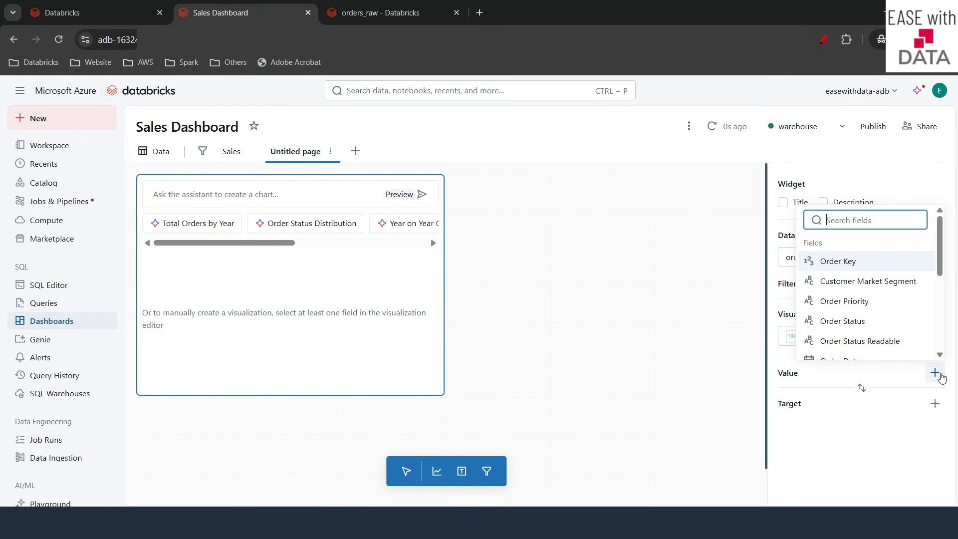
scroll(868, 310, "down", 5)
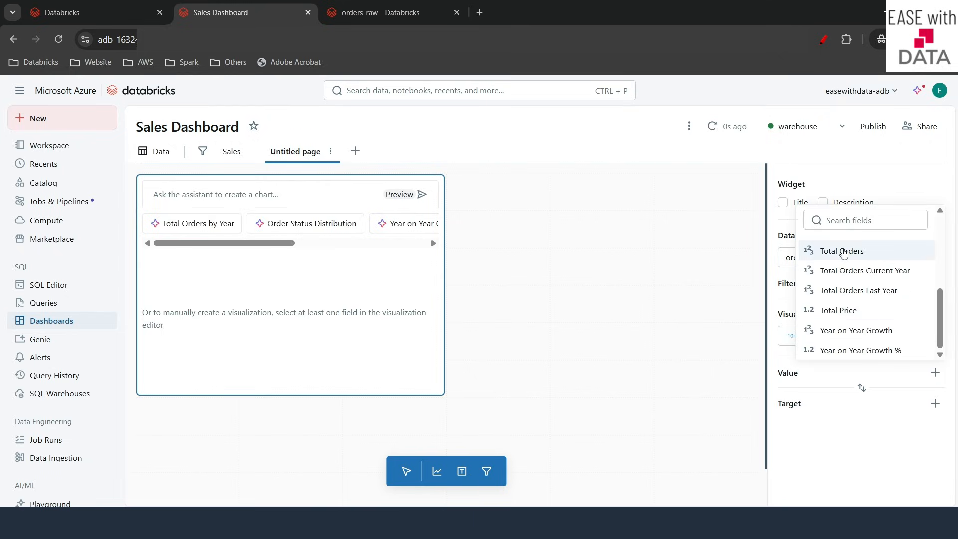
left_click(843, 254)
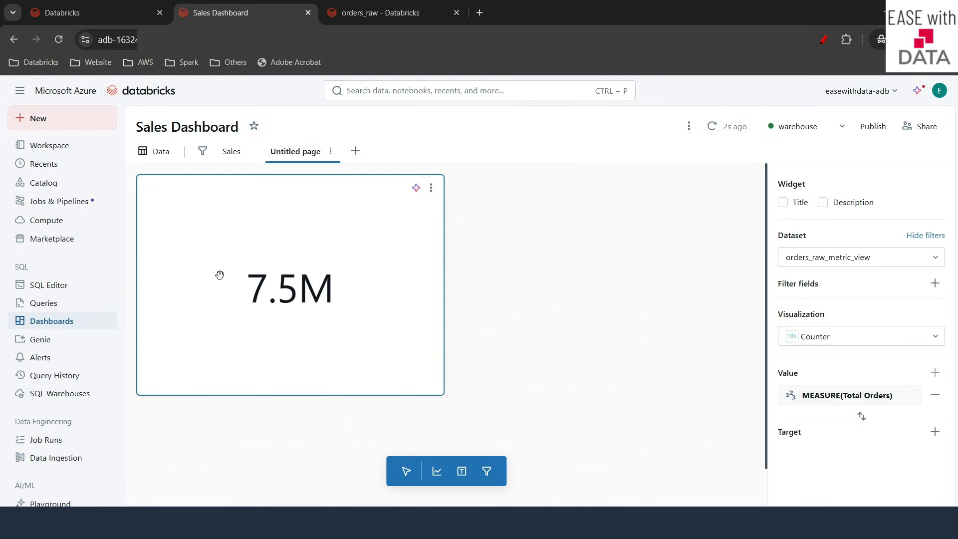
Title the counter "Total Orders" and shrink it to a small tile one grid column wide.
left_click(785, 205)
type("Total Orders")
left_click(518, 279)
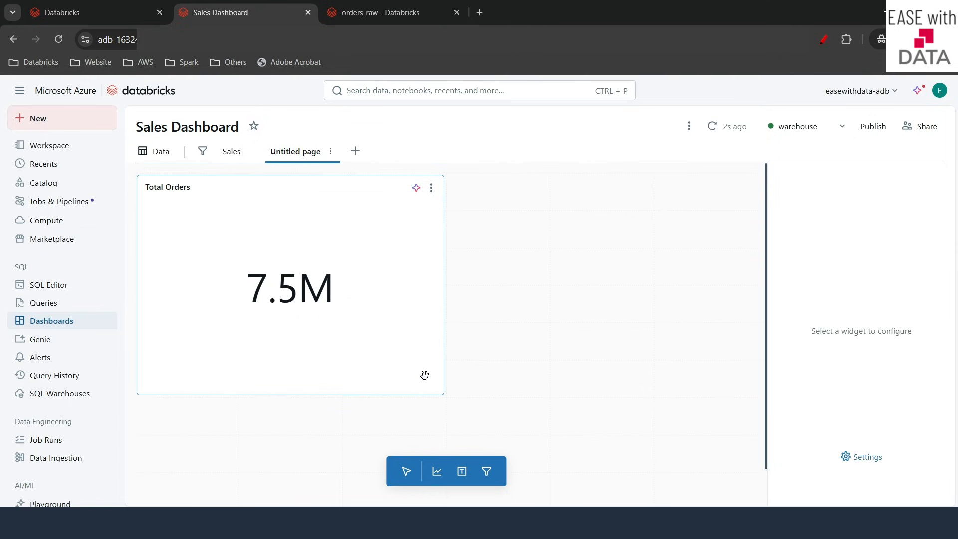
left_click_drag(358, 320, 359, 255)
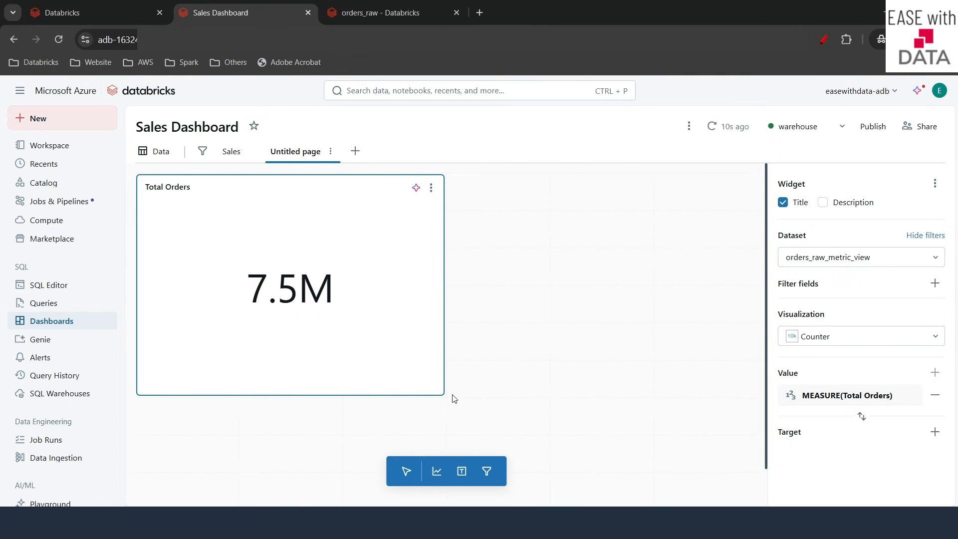
left_click_drag(438, 391, 240, 239)
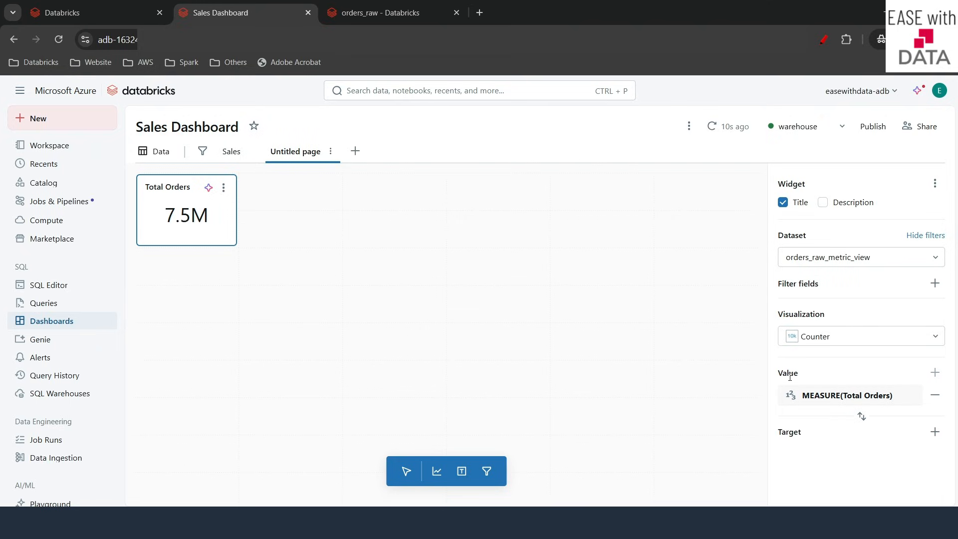
Examine the value definition of the Total Orders counter on the Sales page, and return to the untitled page.
left_click(232, 151)
left_click(255, 241)
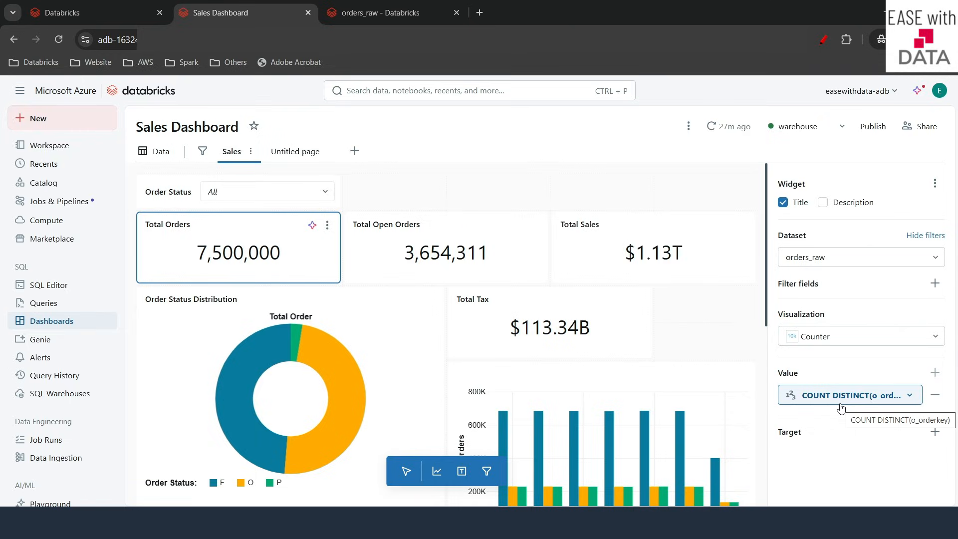
left_click(299, 151)
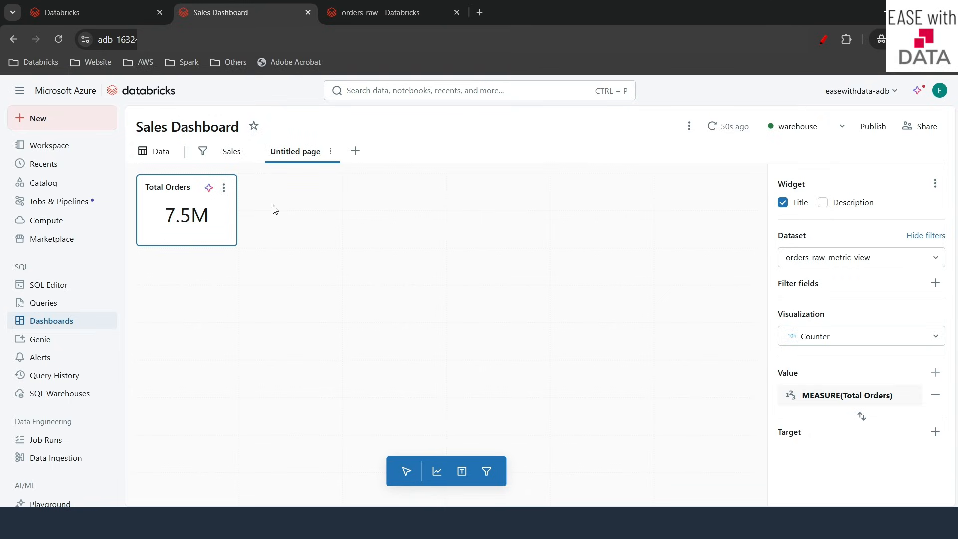
Clone the Total Orders counter and filter the copy on Order Status Readable to include Open.
left_click(223, 187)
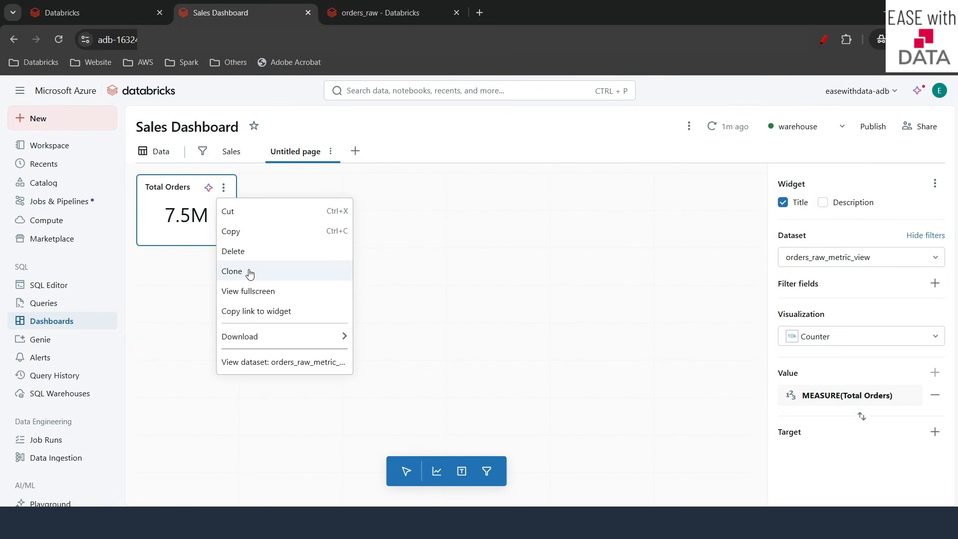
left_click(251, 272)
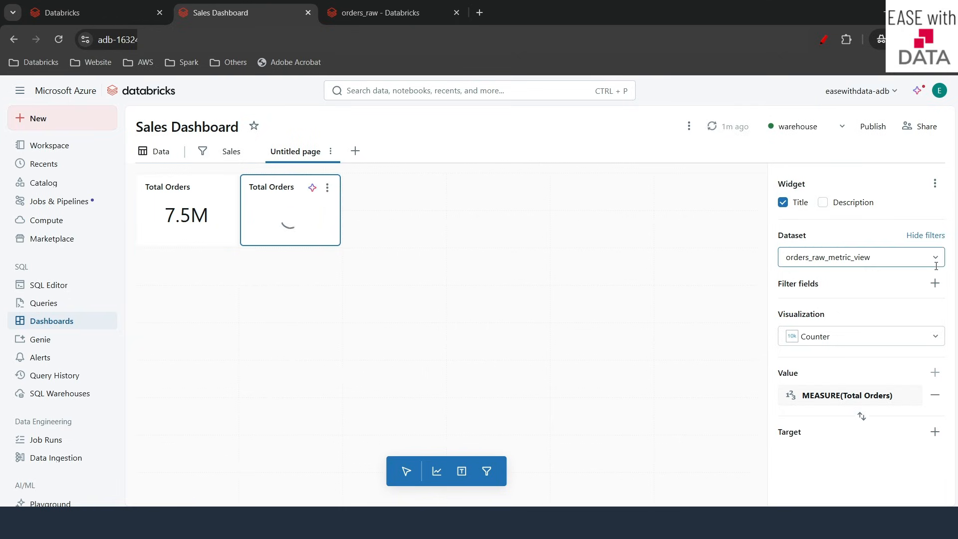
left_click(934, 284)
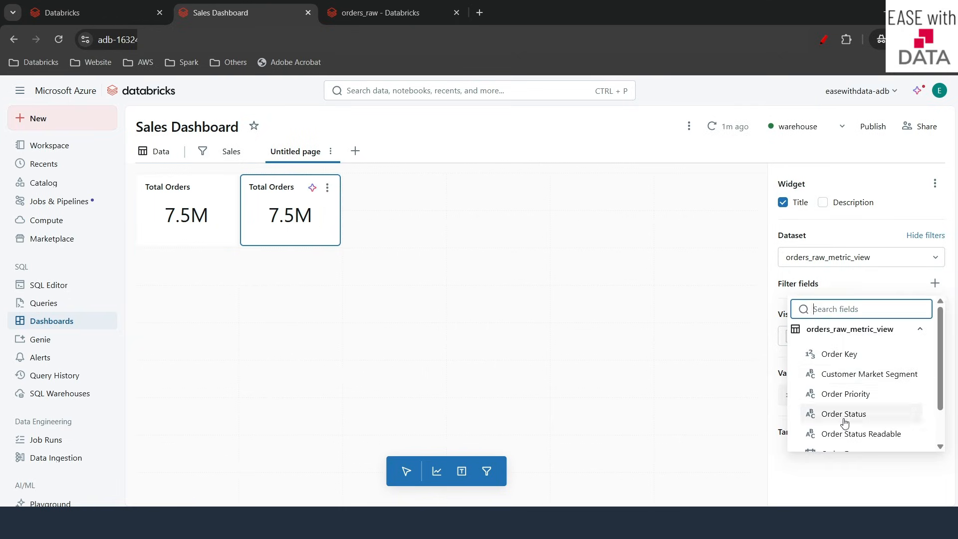
scroll(845, 421, "down", 1)
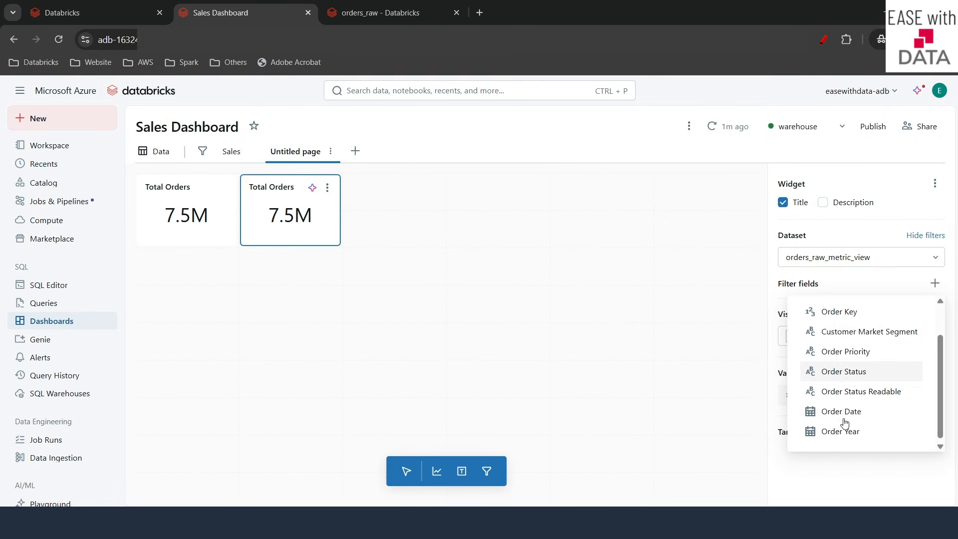
left_click(848, 392)
left_click(867, 330)
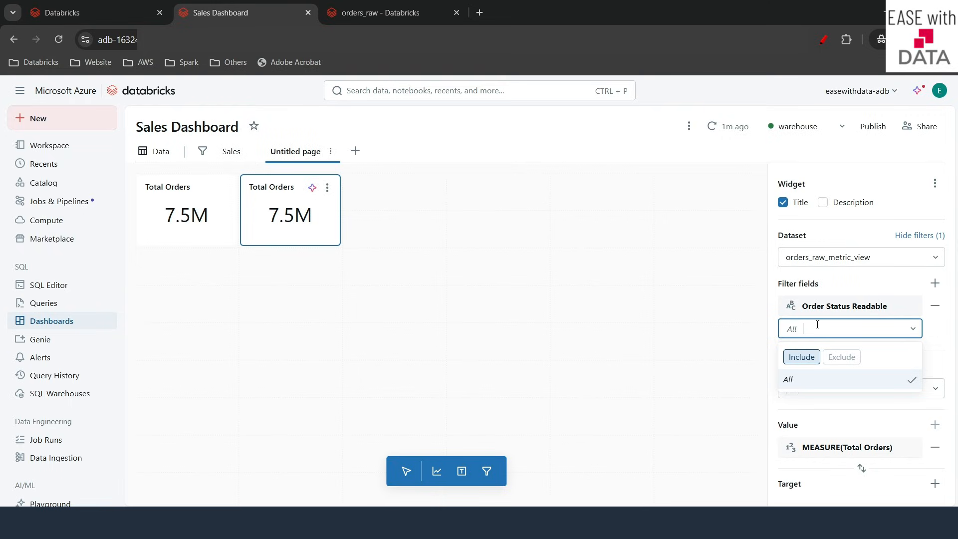
type("Open")
key("Return")
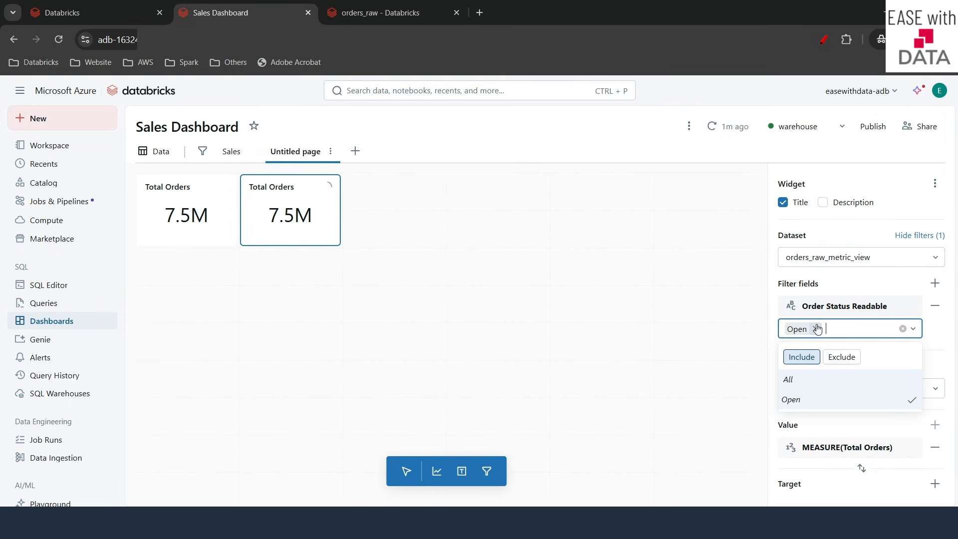
left_click(695, 388)
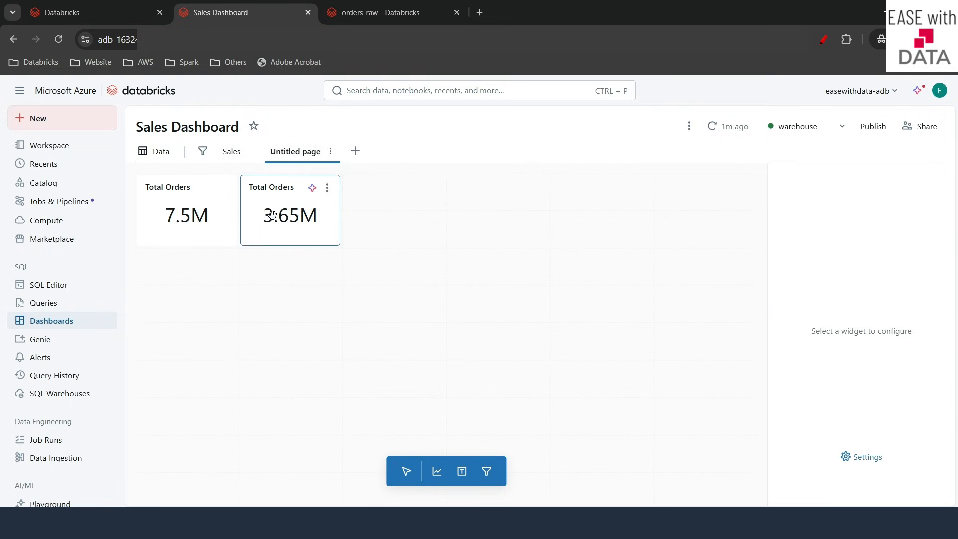
Retitle the cloned counter "Total Open Orders".
left_click(319, 232)
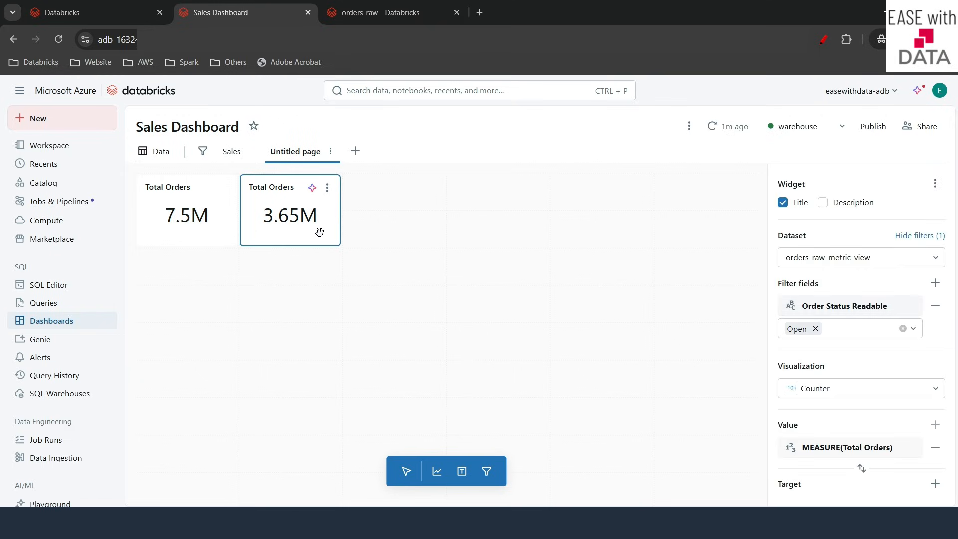
left_click(270, 187)
type("Open")
left_click(357, 385)
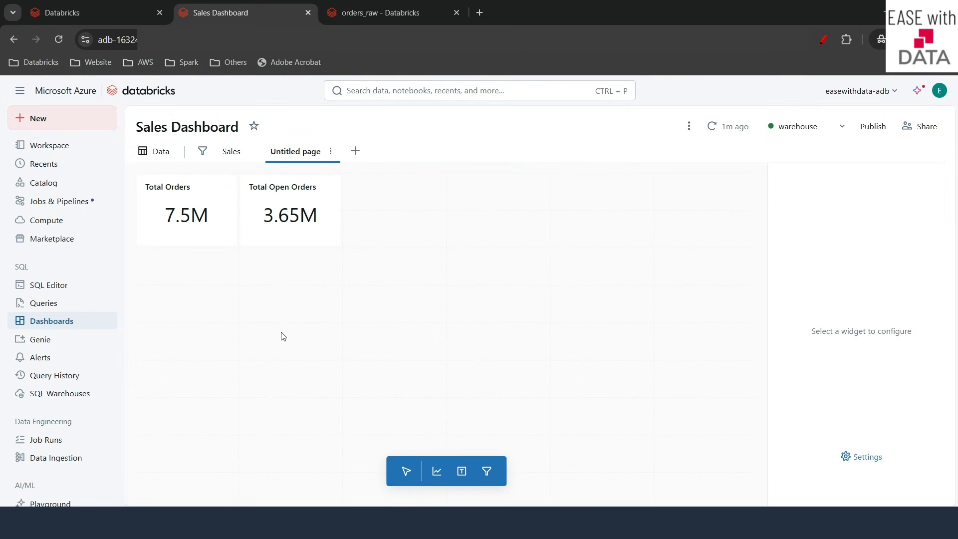
Place a new bar visualization below the two counters, using the orders_raw_metric_view dataset.
left_click(437, 472)
left_click(200, 270)
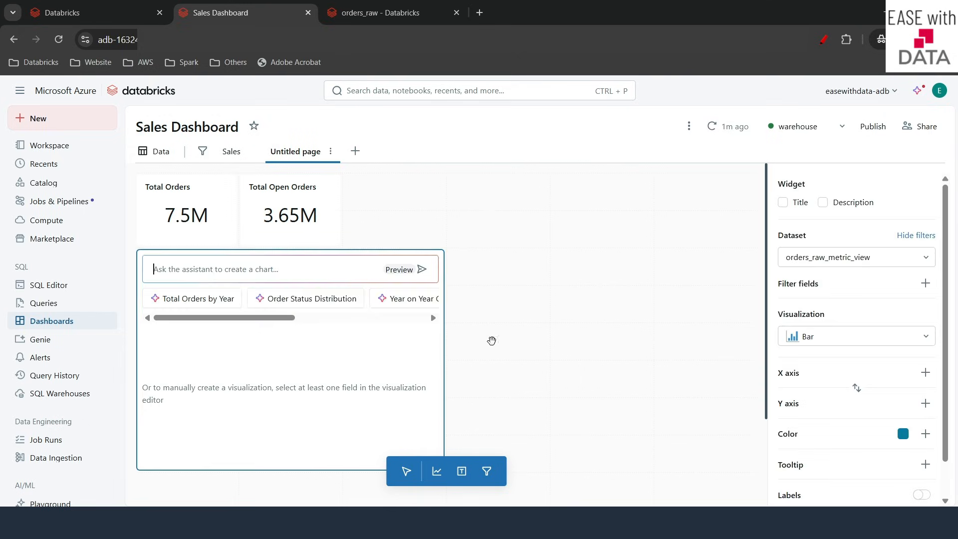
left_click(829, 253)
left_click(829, 253)
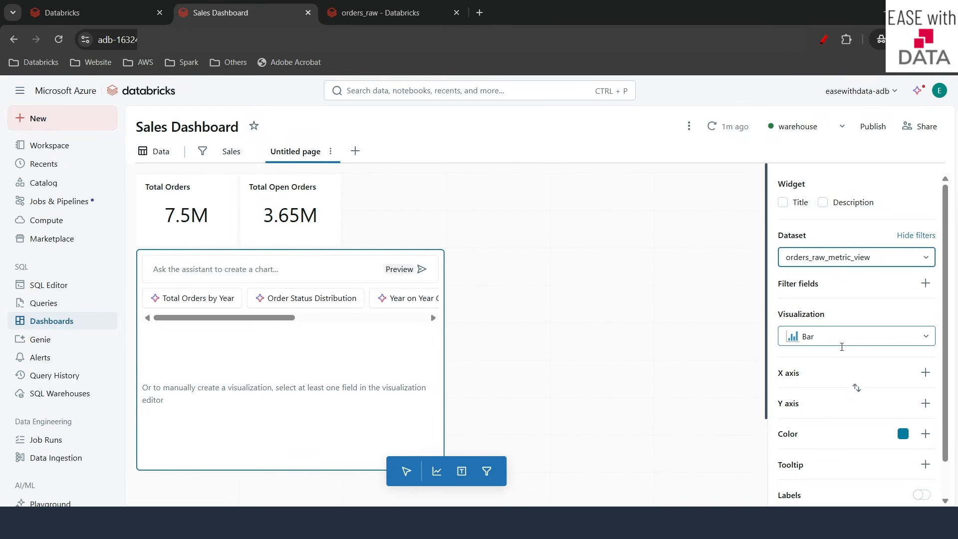
Put Order Year on the bar chart's X axis with the YEARLY transform.
left_click(926, 373)
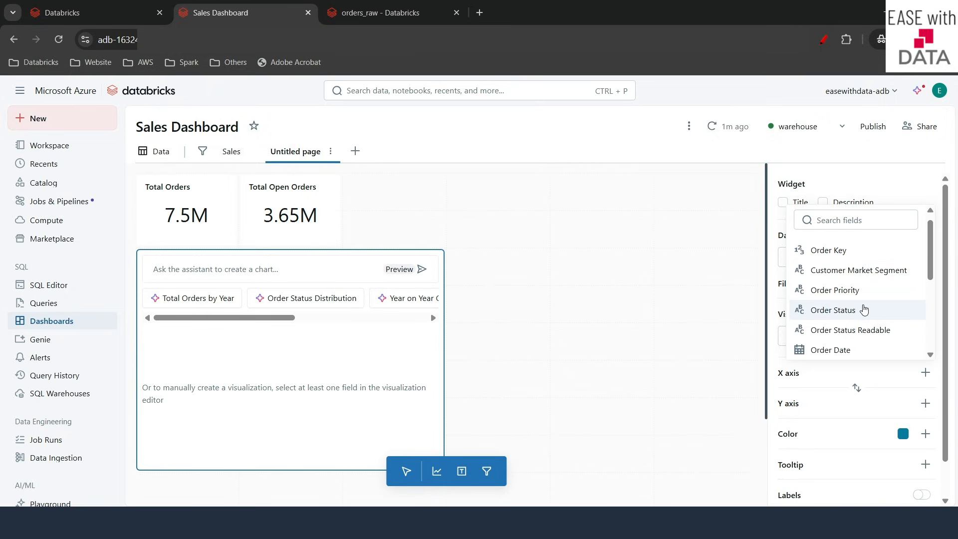
scroll(864, 310, "down", 2)
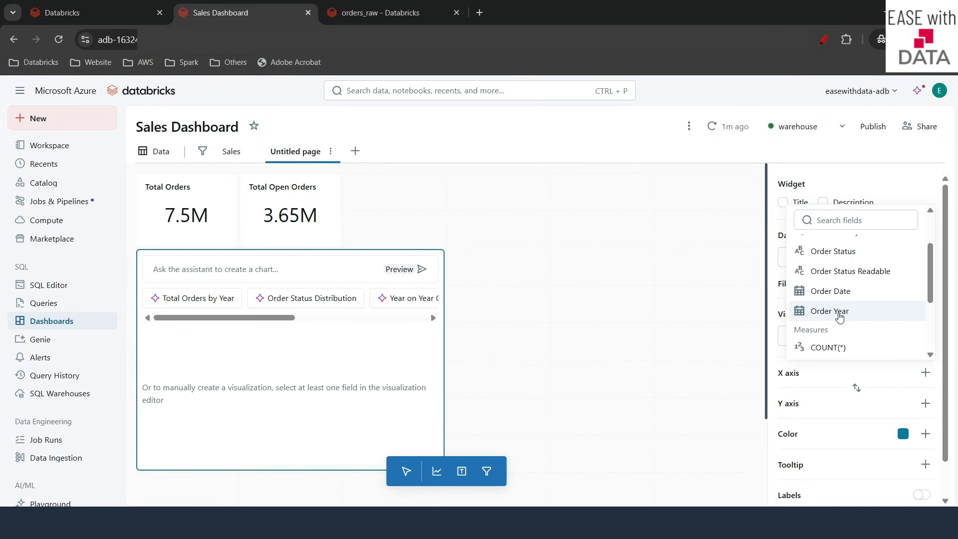
left_click(840, 311)
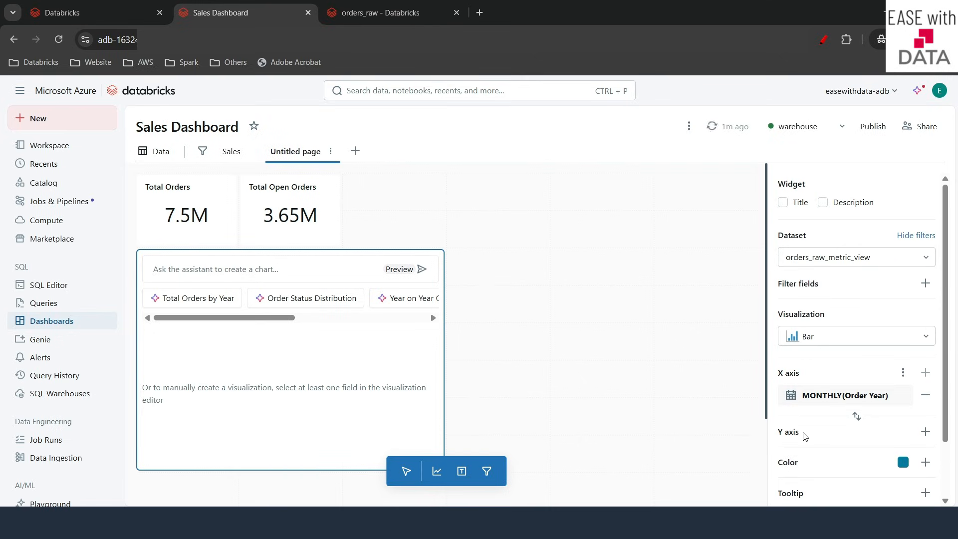
left_click(832, 396)
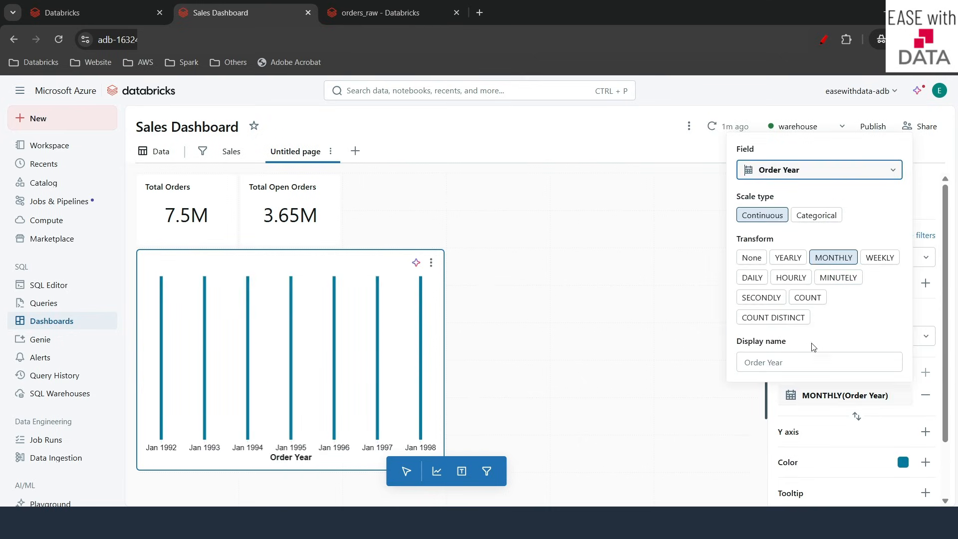
left_click(787, 257)
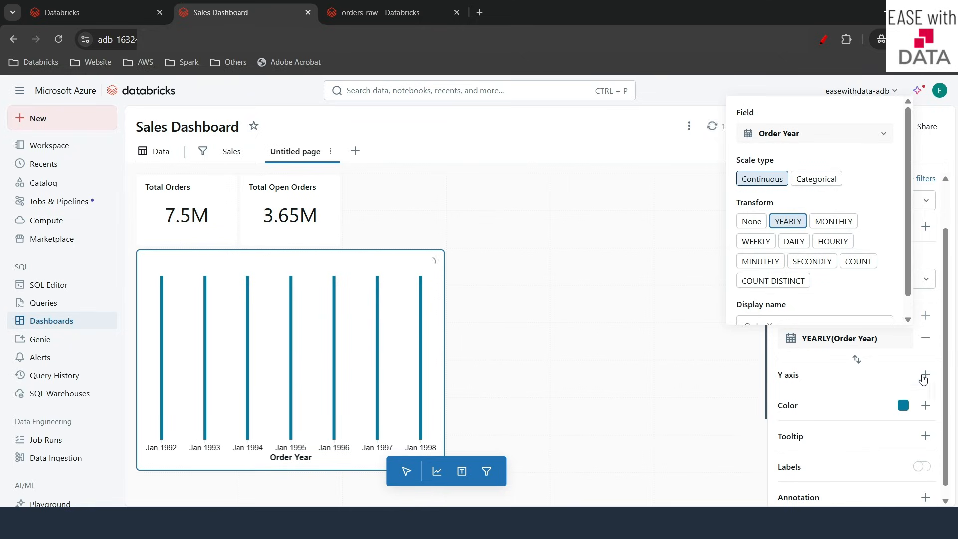
Put the Total Orders measure on the bar chart's Y axis.
left_click(926, 374)
scroll(854, 334, "down", 5)
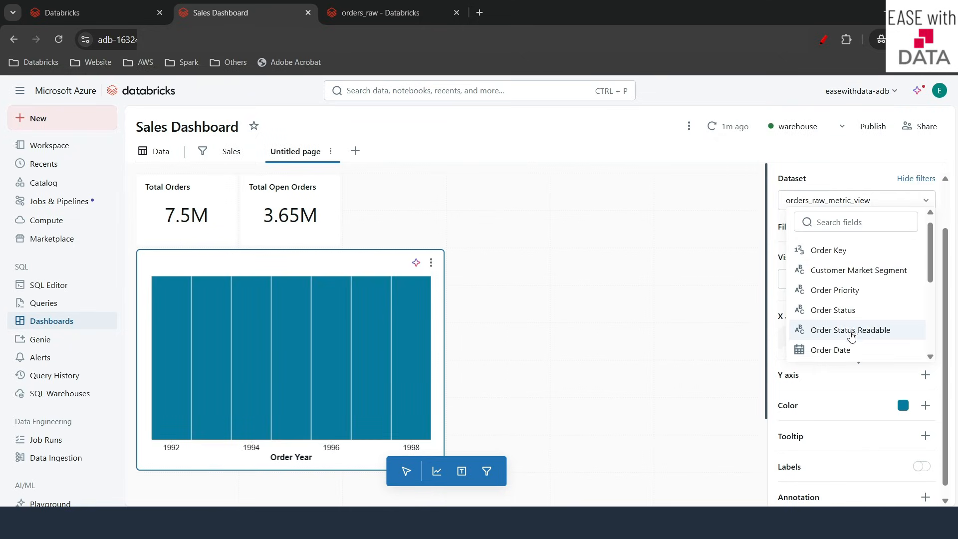
scroll(848, 330, "up", 1)
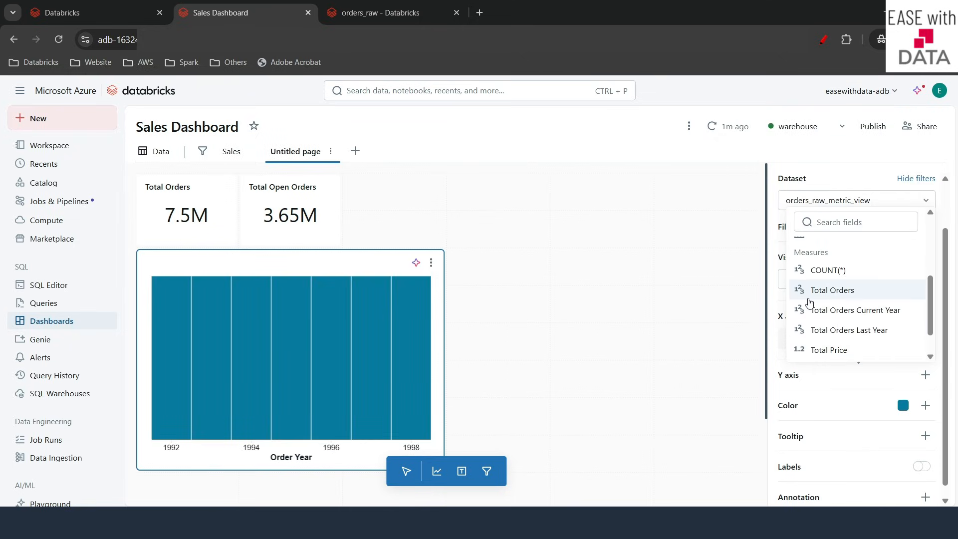
left_click(835, 291)
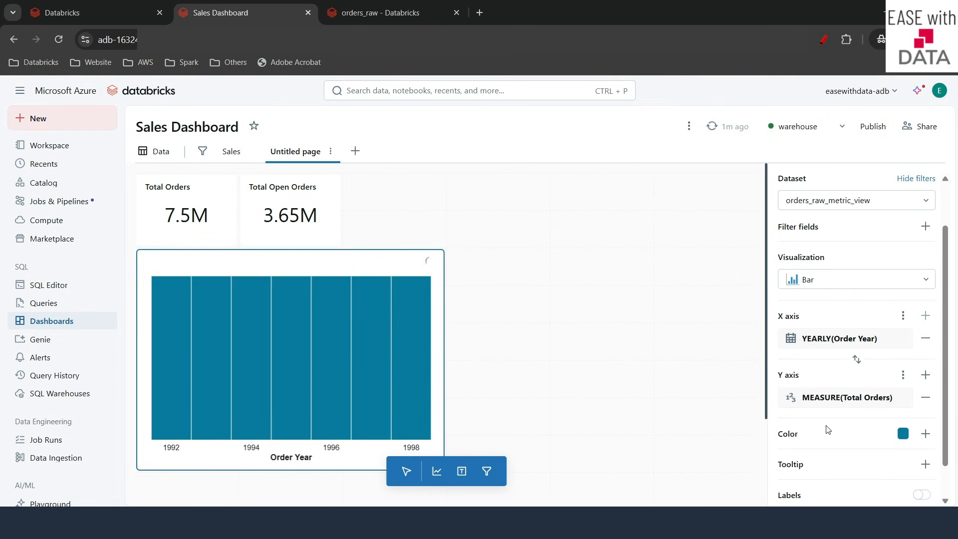
Color the bar chart's bars by Customer Market Segment.
scroll(828, 427, "down", 1)
left_click(926, 396)
scroll(831, 339, "down", 5)
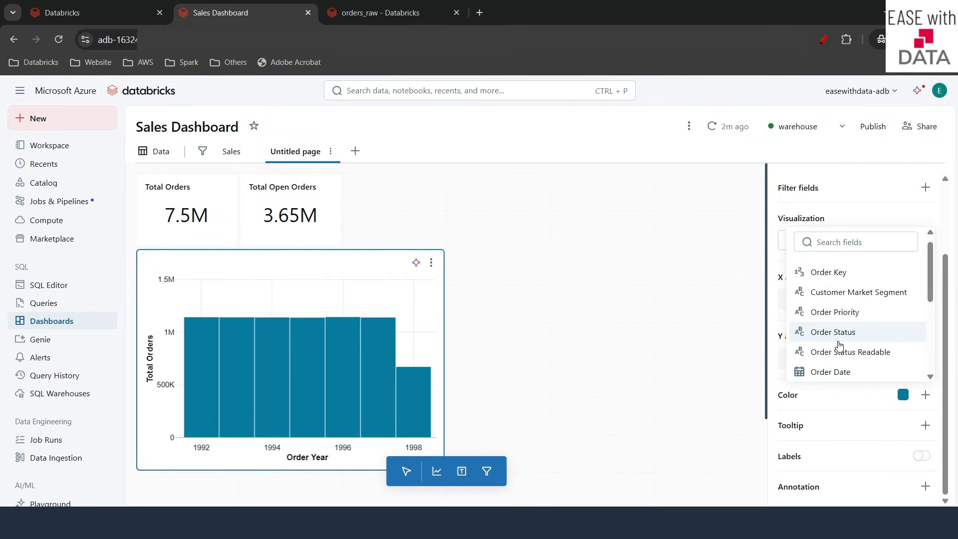
scroll(838, 347, "up", 5)
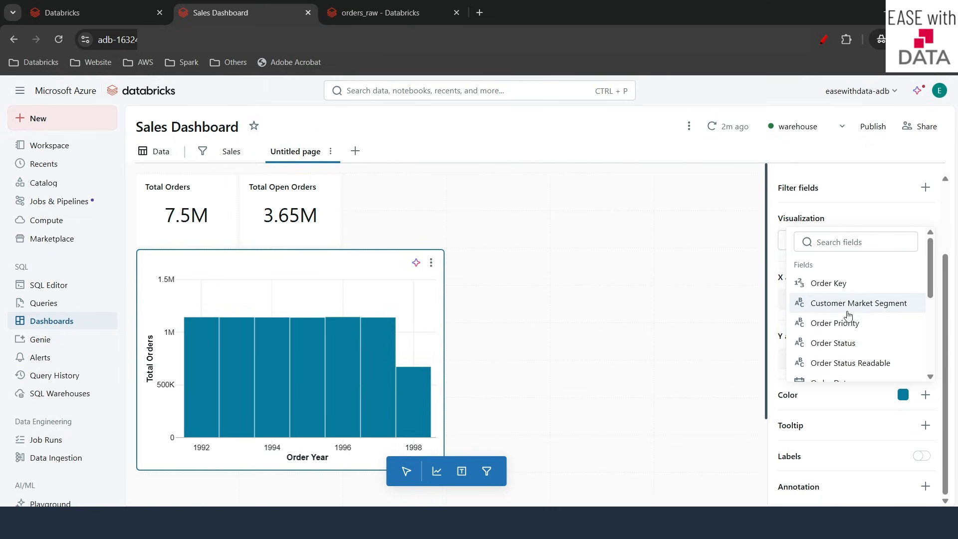
left_click(848, 315)
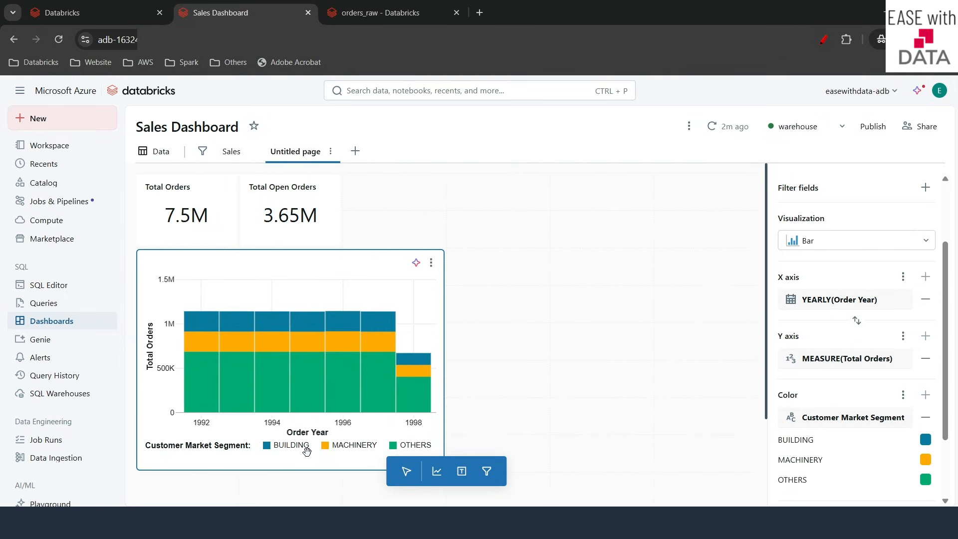
Compare the market segment bar chart with its counterpart on the Sales page, and return to the untitled page.
scroll(278, 458, "down", 1)
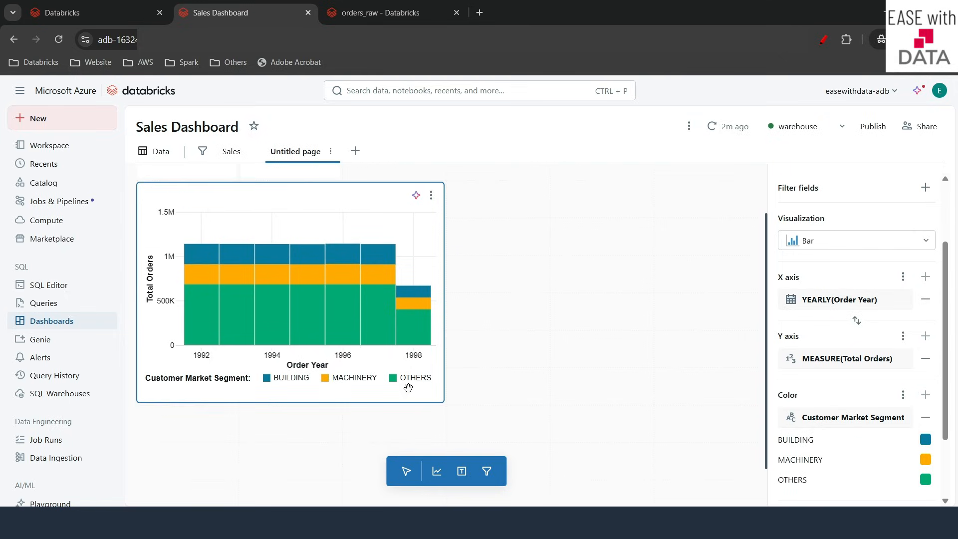
left_click(223, 158)
scroll(527, 330, "down", 3)
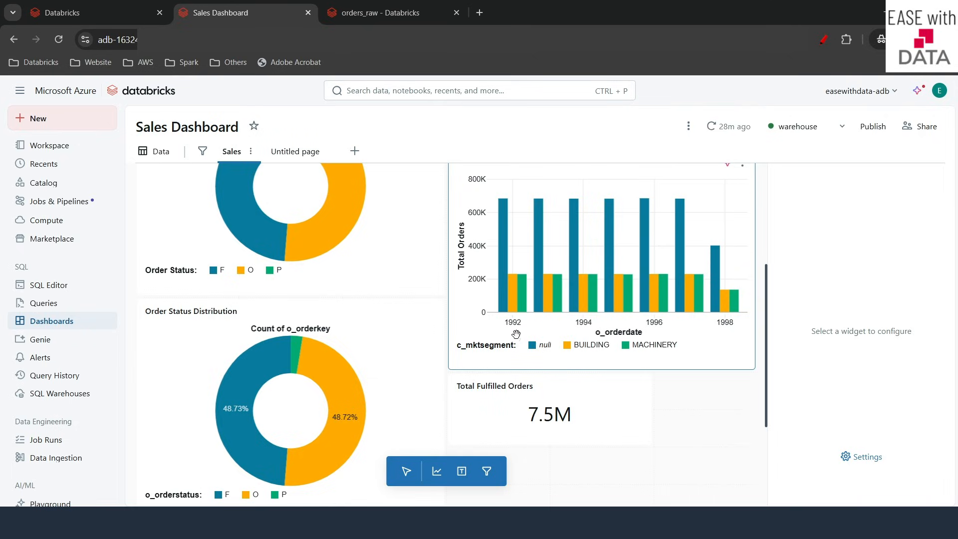
left_click(296, 152)
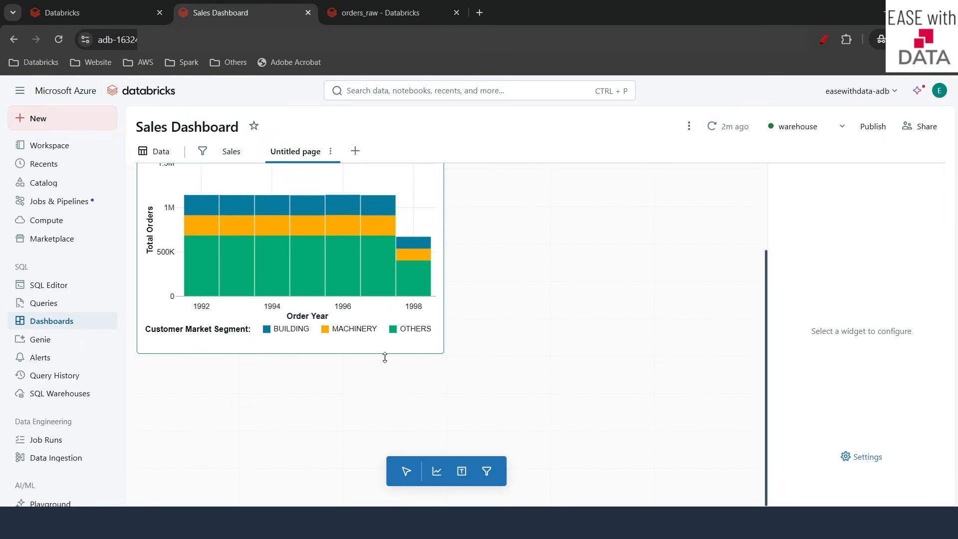
scroll(427, 364, "up", 1)
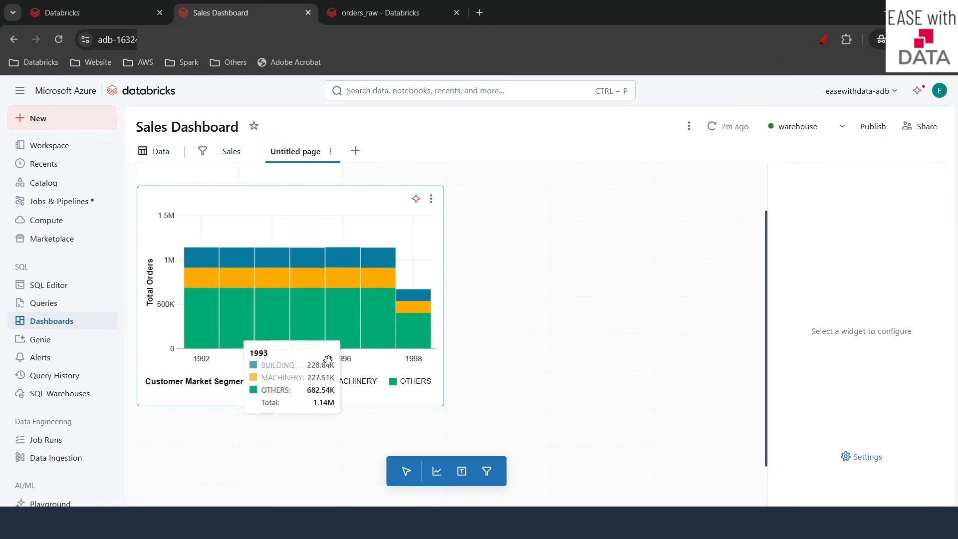
left_click(369, 230)
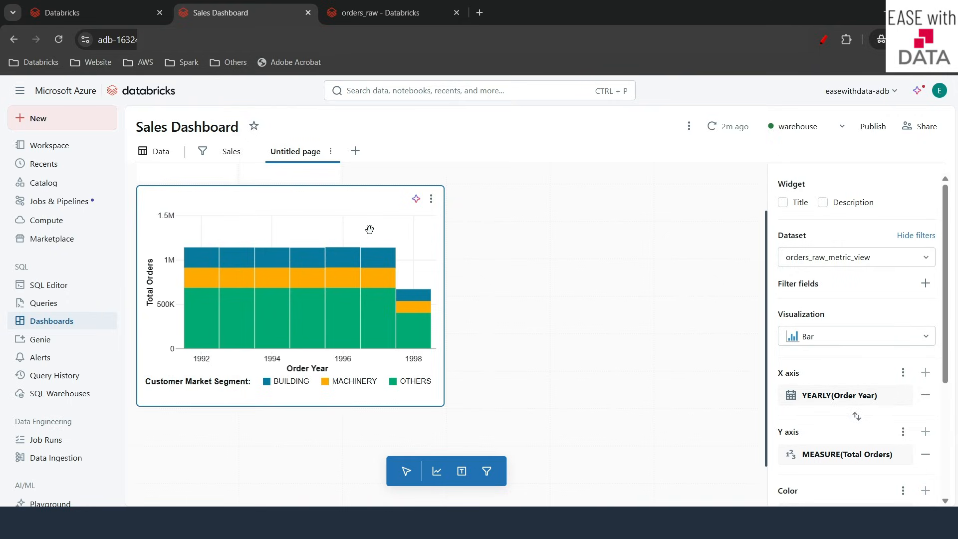
Rename the untitled page "Sales Semantic MOdel".
left_click(330, 151)
left_click(338, 180)
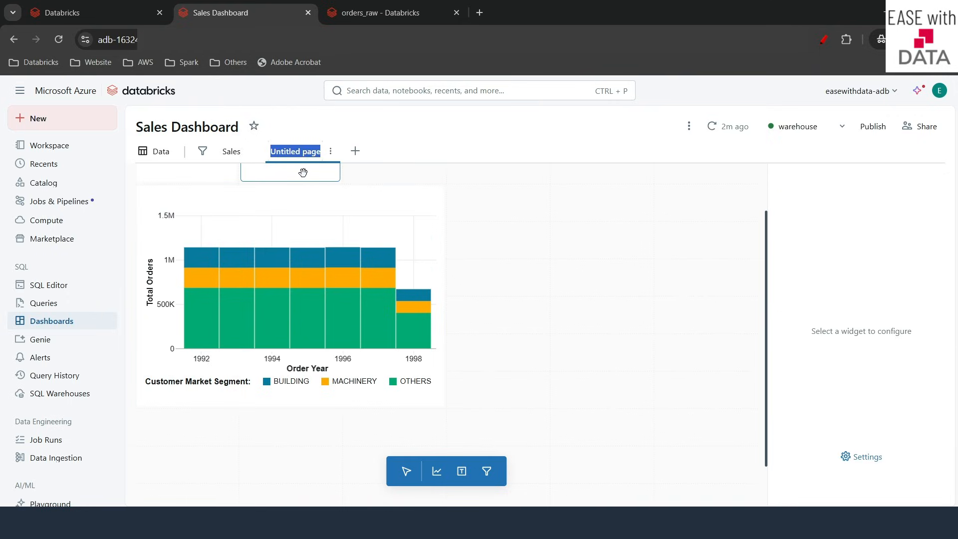
type("Sales Se")
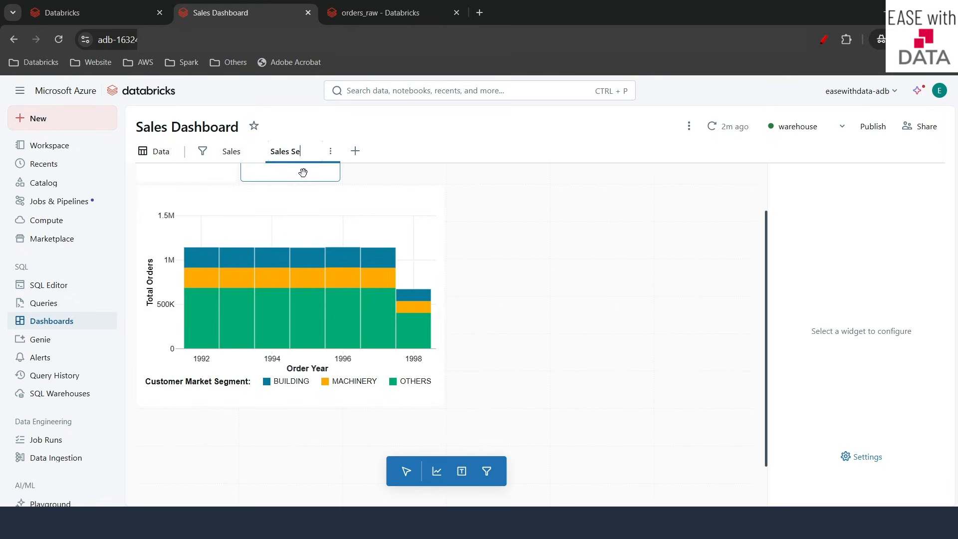
type("manti")
type("c MOdel")
key("Return")
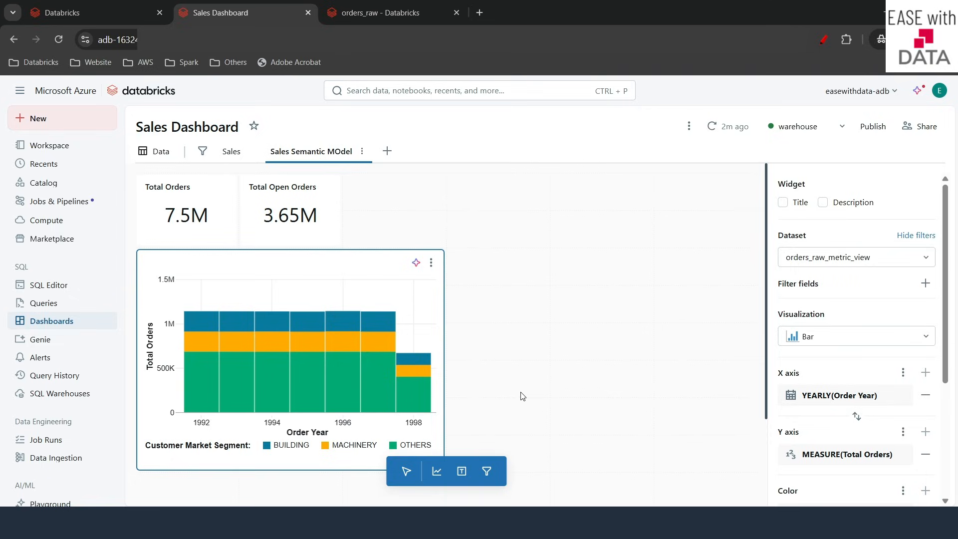
Review the Sales page, the Customer Orders Joined query and the orders_raw_metric_view measures, and return to the Sales Semantic MOdel page.
left_click(231, 151)
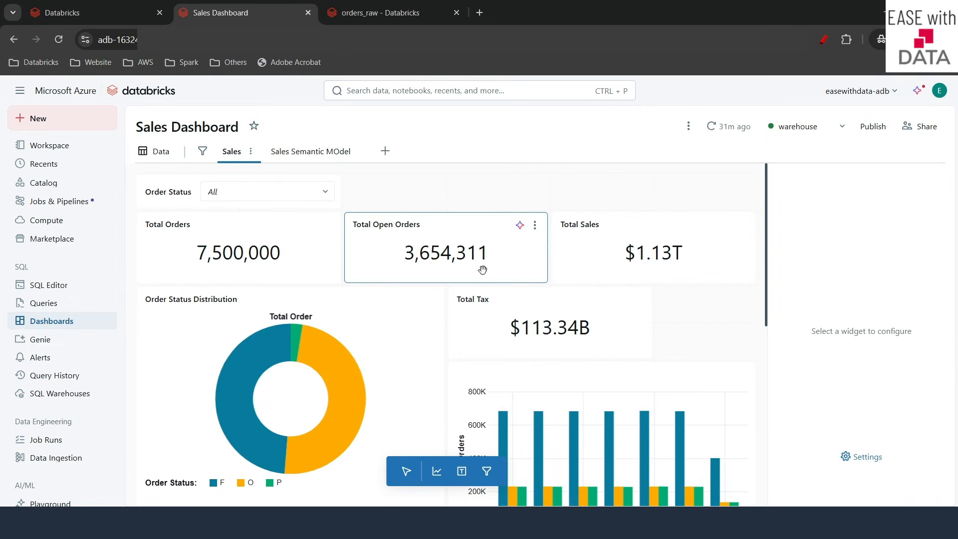
left_click(147, 152)
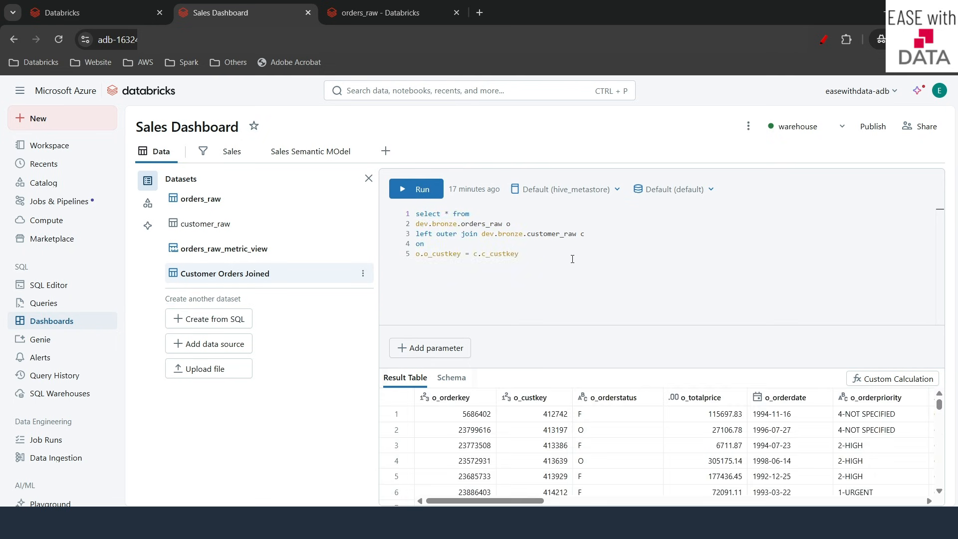
left_click(217, 252)
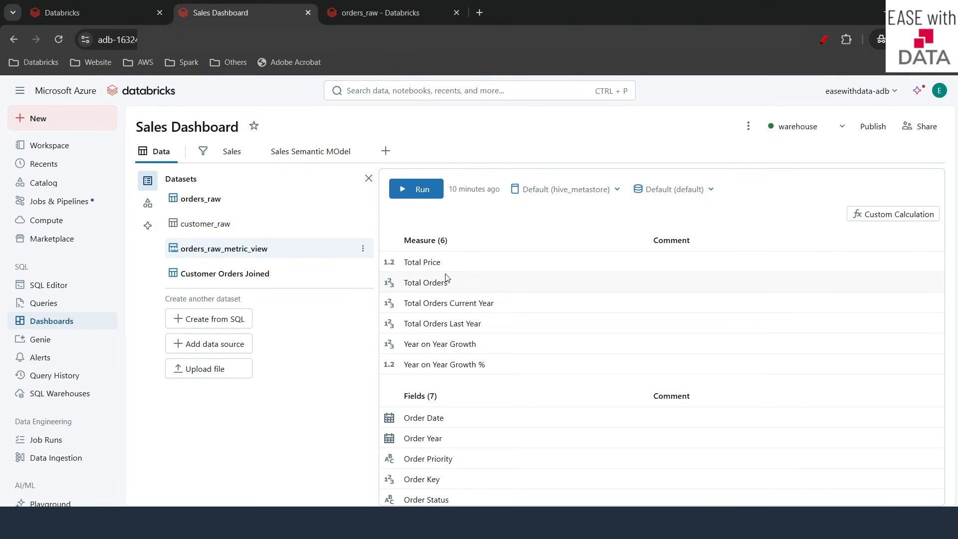
left_click(306, 158)
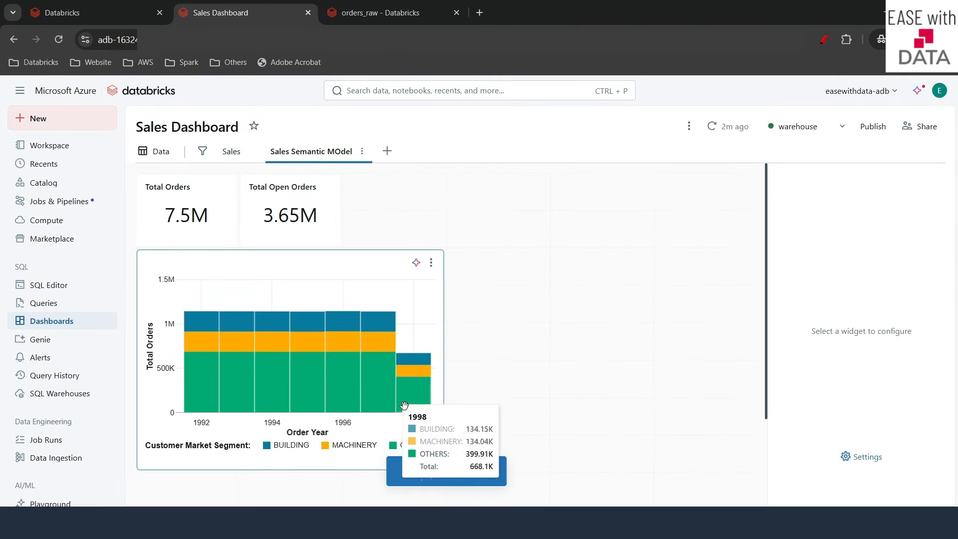
Add a visualization beside the market segment bar chart and make it an Area chart.
left_click(437, 471)
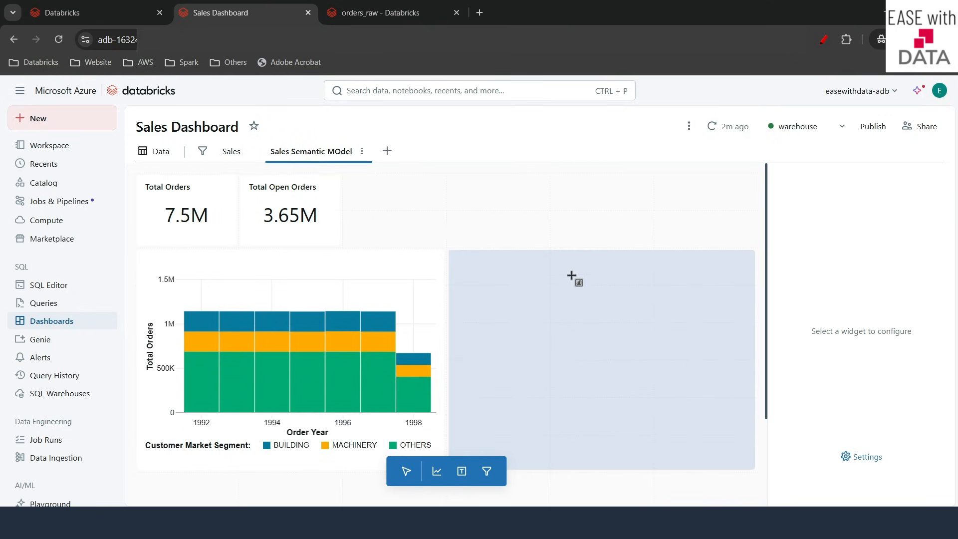
key("Escape")
left_click(569, 275)
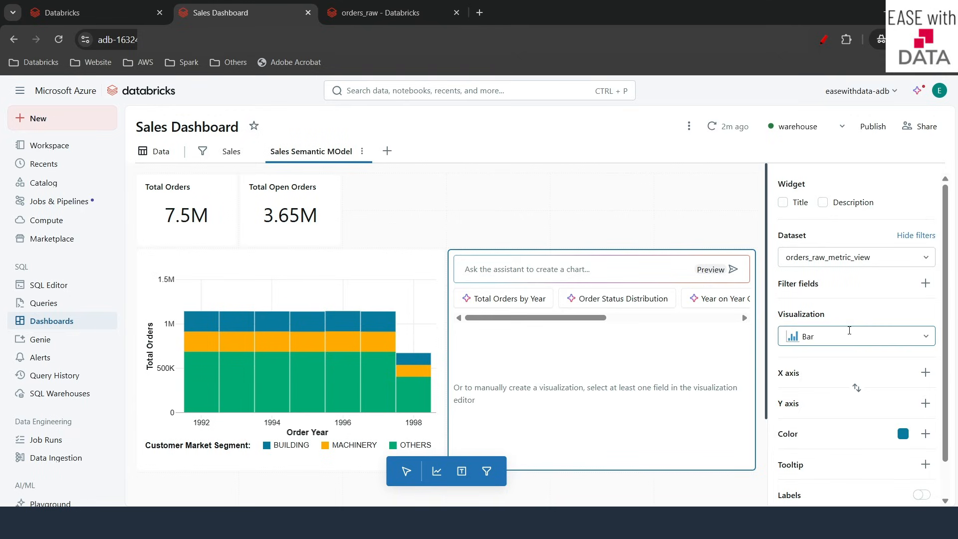
left_click(849, 333)
scroll(834, 244, "down", 1)
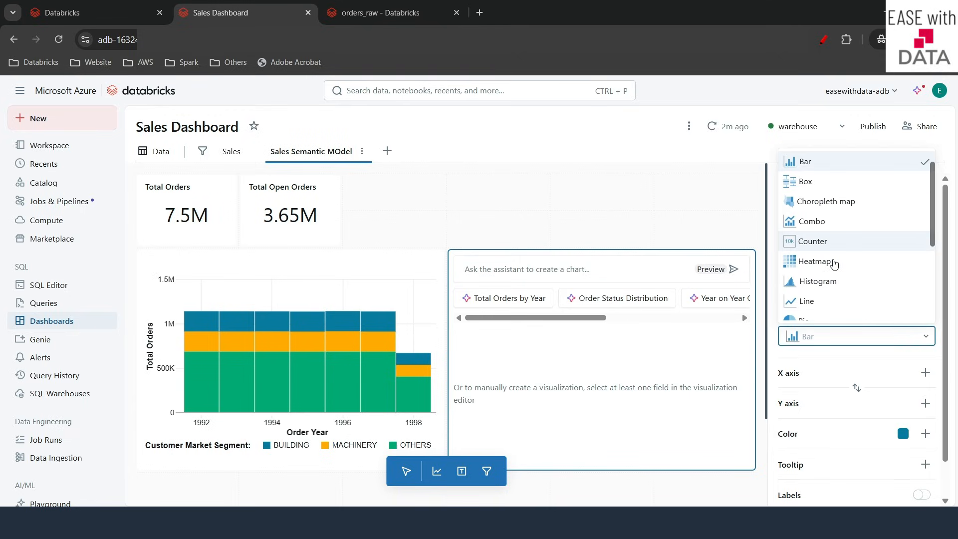
scroll(833, 242, "up", 1)
left_click(825, 164)
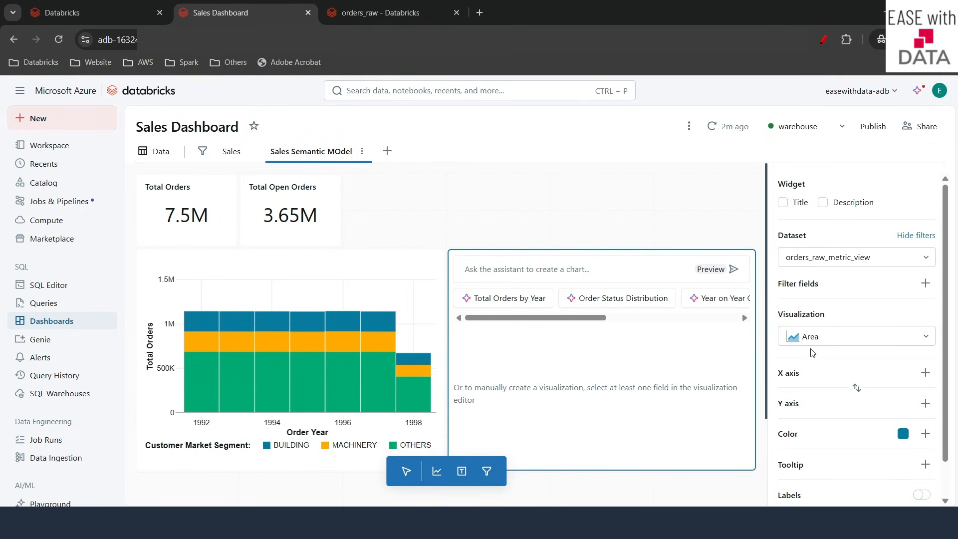
Put Order Year on the area chart's X axis with the YEARLY transform.
scroll(823, 351, "down", 1)
left_click(925, 333)
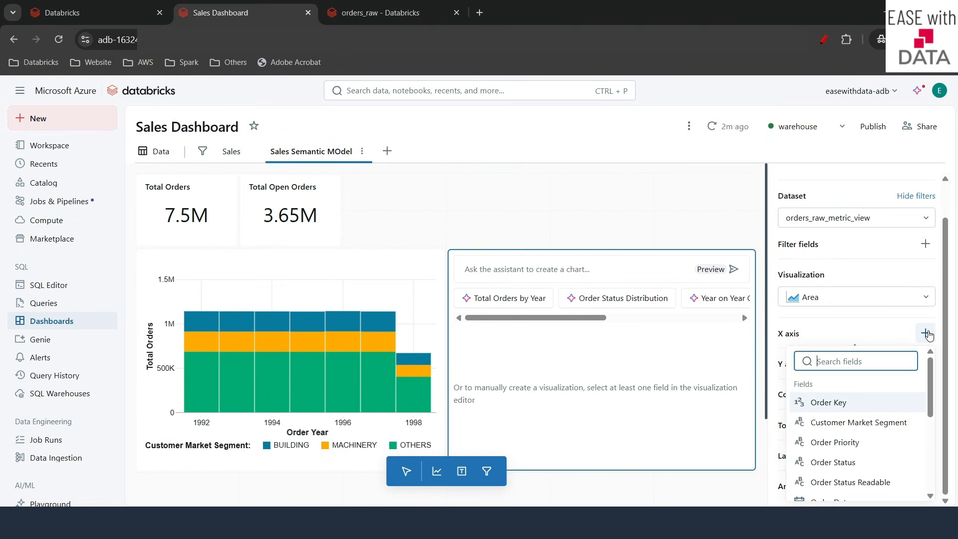
scroll(853, 424, "down", 3)
scroll(850, 427, "up", 2)
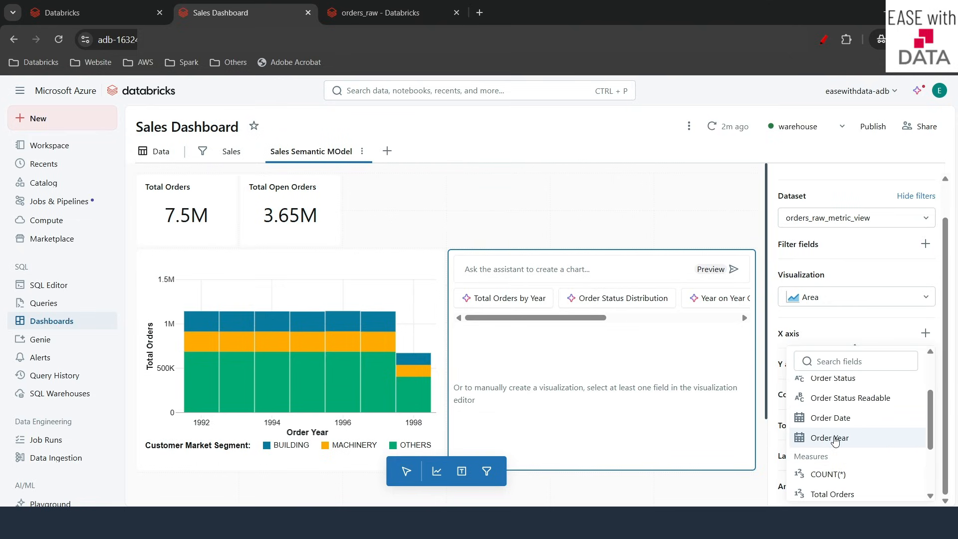
left_click(830, 438)
left_click(829, 361)
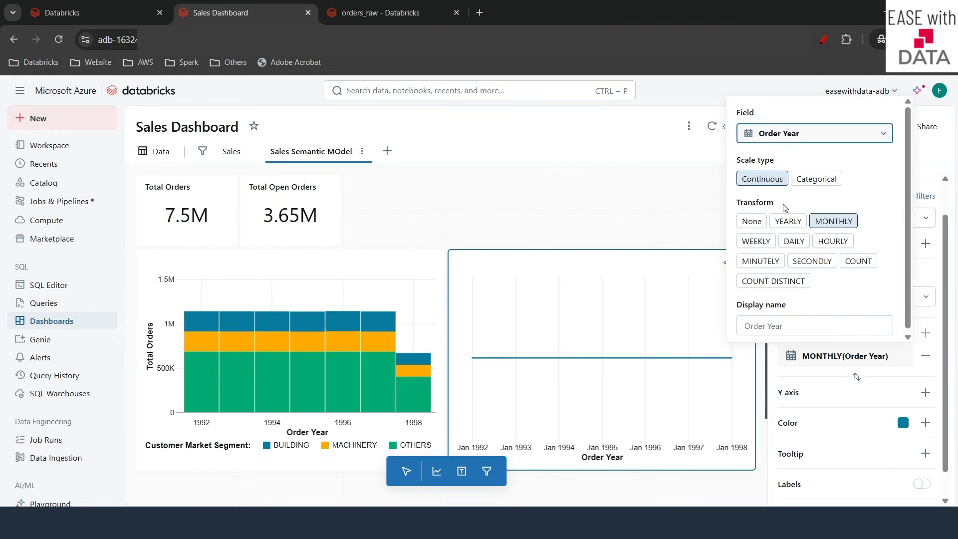
left_click(786, 223)
left_click(824, 396)
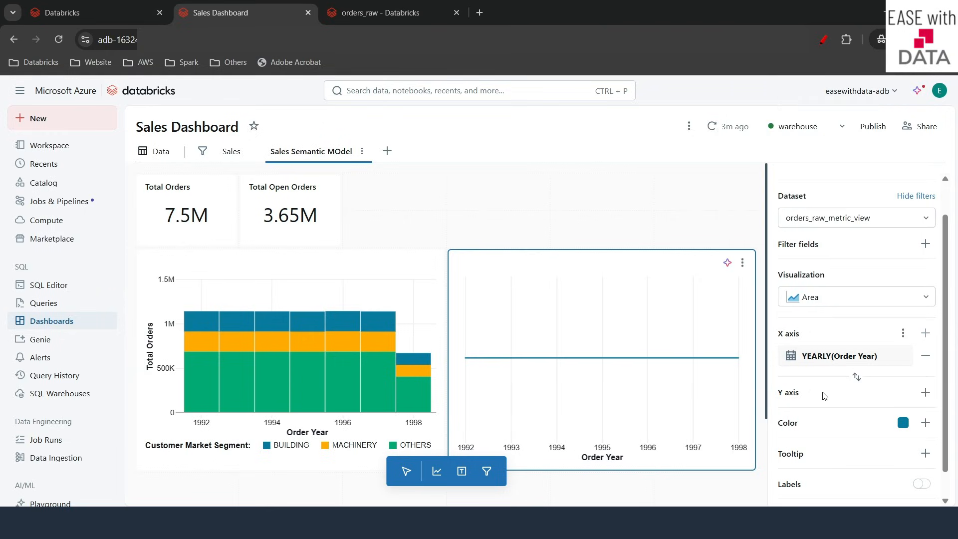
Put the Year on Year Growth measure on the area chart's Y axis.
left_click(925, 392)
scroll(844, 328, "down", 5)
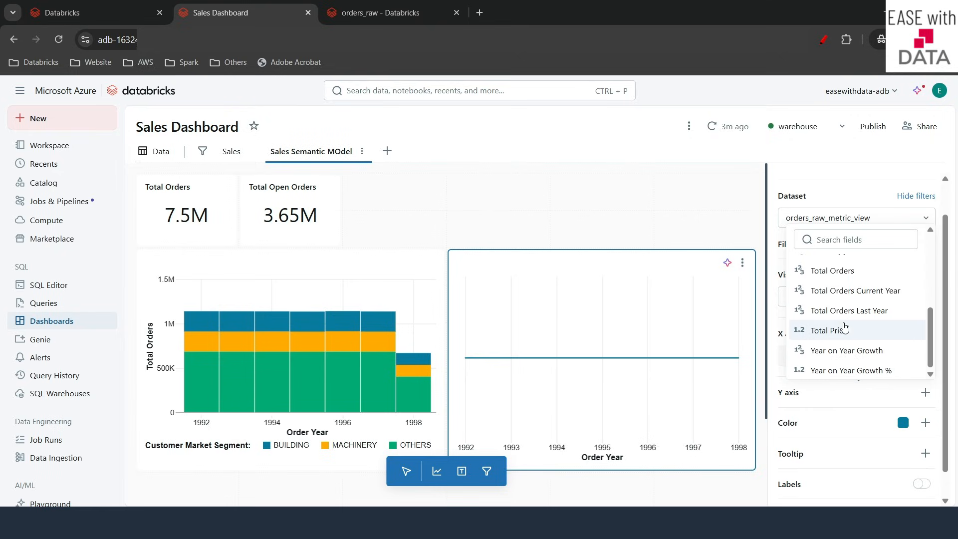
left_click(842, 351)
Color the area chart by Customer Market Segment.
scroll(838, 459, "down", 1)
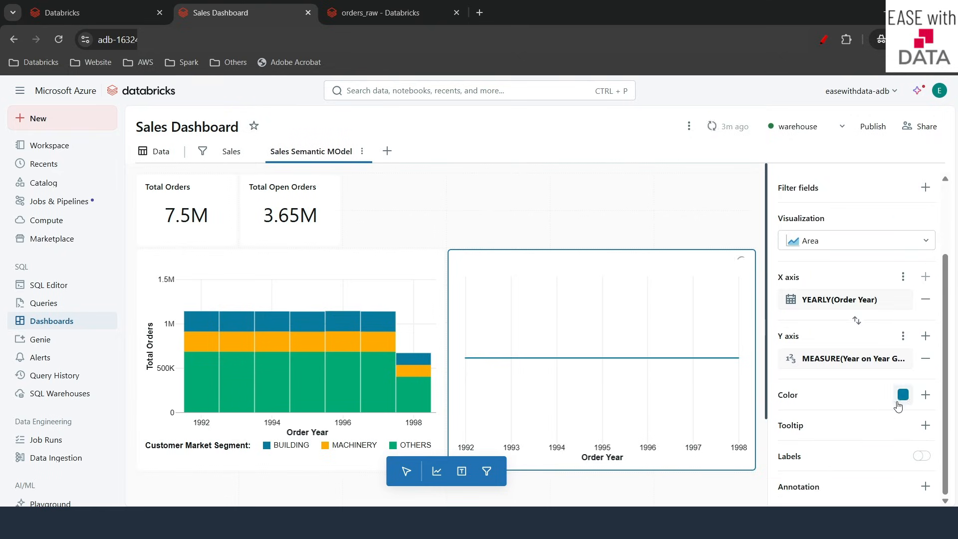
left_click(929, 396)
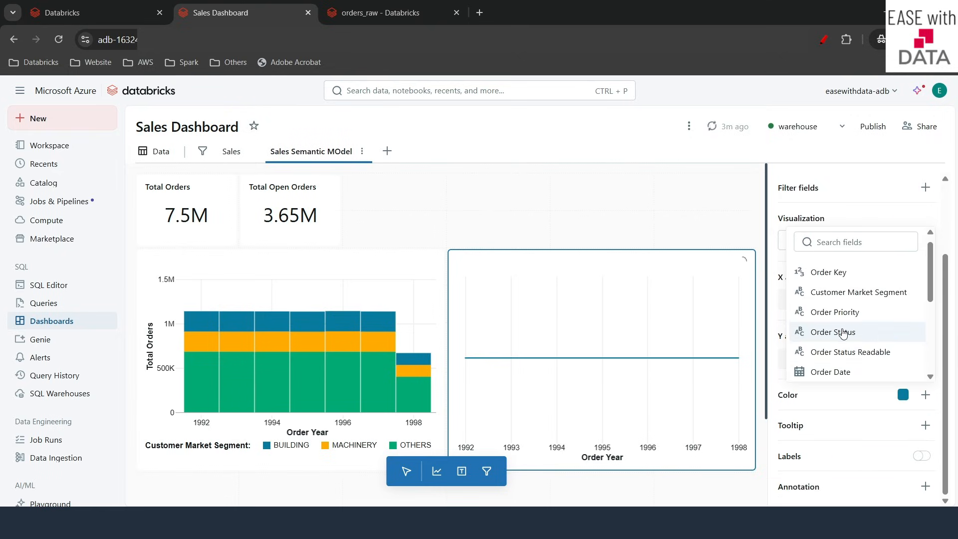
scroll(822, 364, "down", 3)
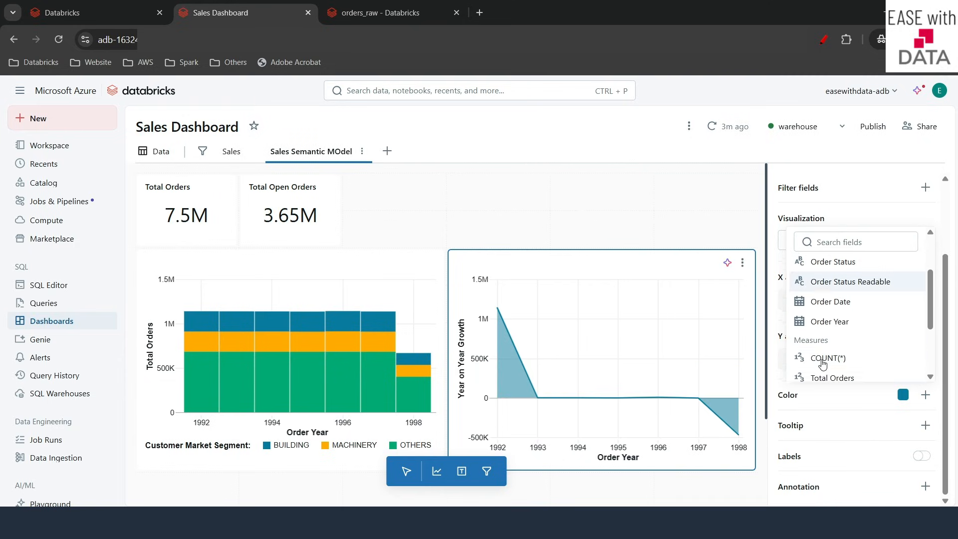
scroll(828, 363, "up", 4)
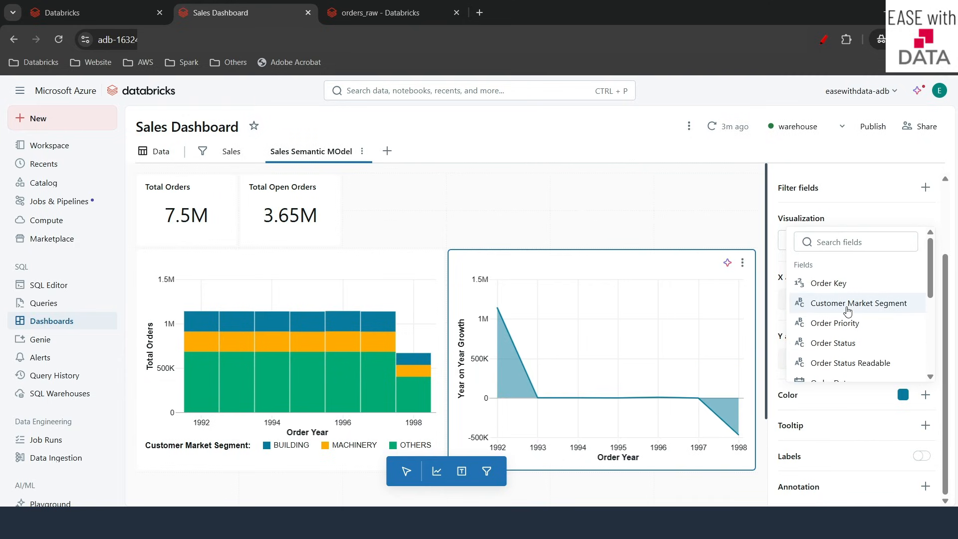
left_click(844, 306)
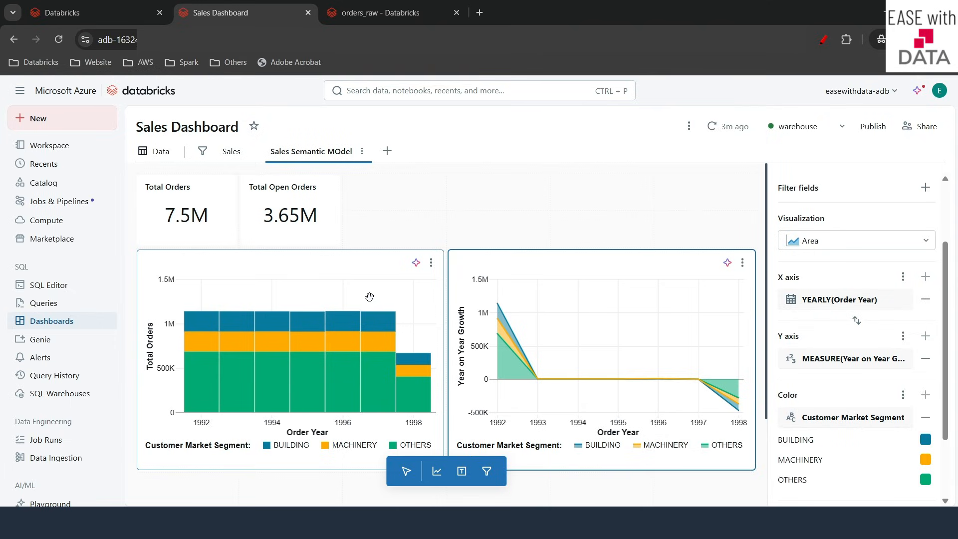
Cross-filter the page by the bar chart's 1995 MACHINERY segment, and clear the filter.
left_click(301, 345)
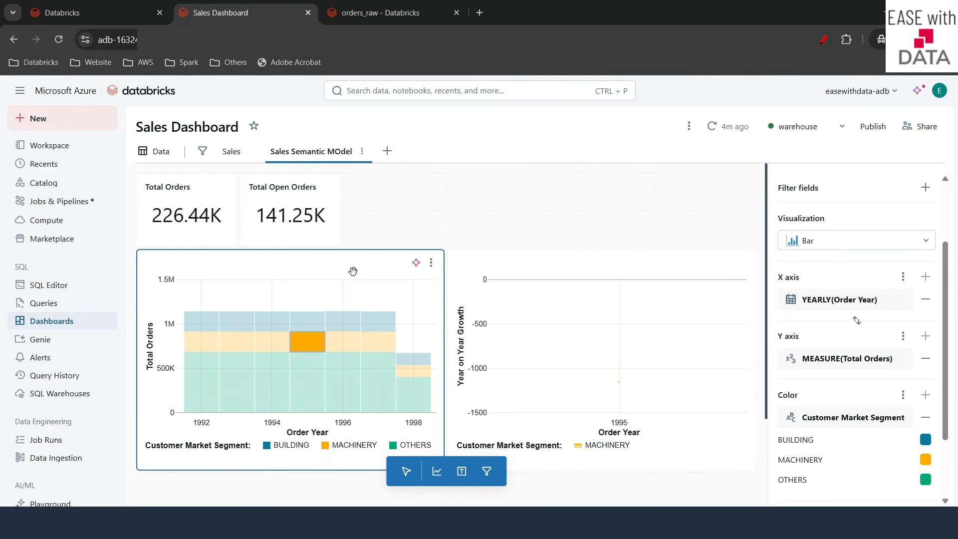
left_click(408, 307)
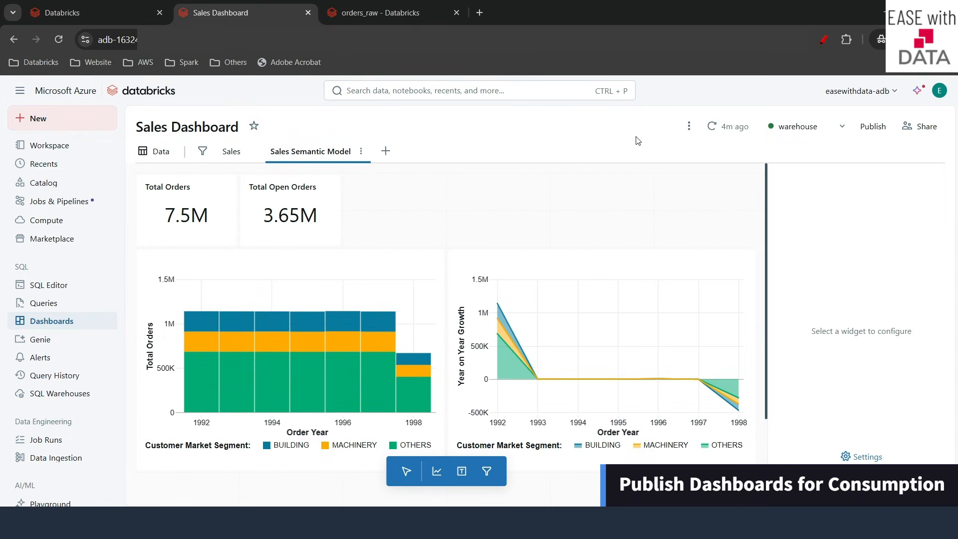
Publish the Sales Dashboard with the default embedded credentials and dismiss the sharing dialog and notification.
left_click(873, 128)
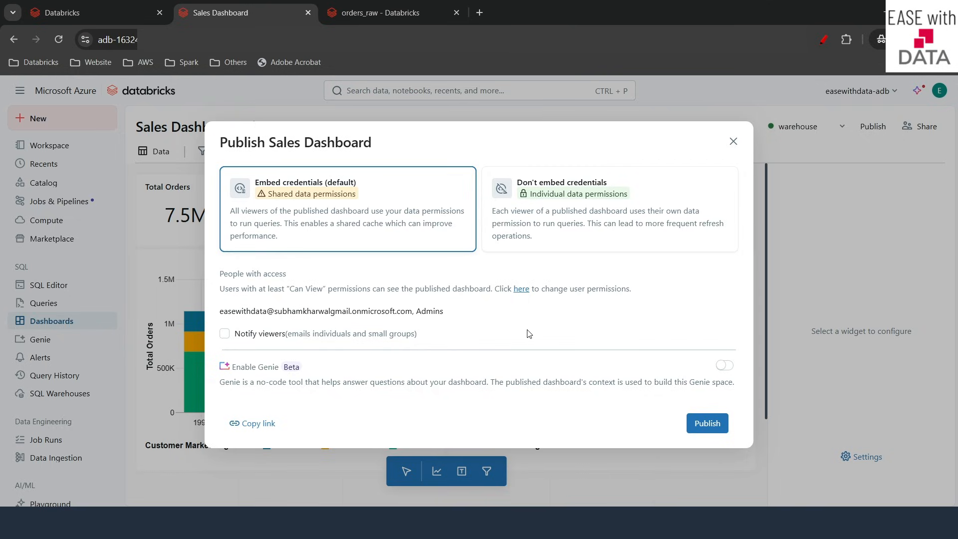
left_click(696, 423)
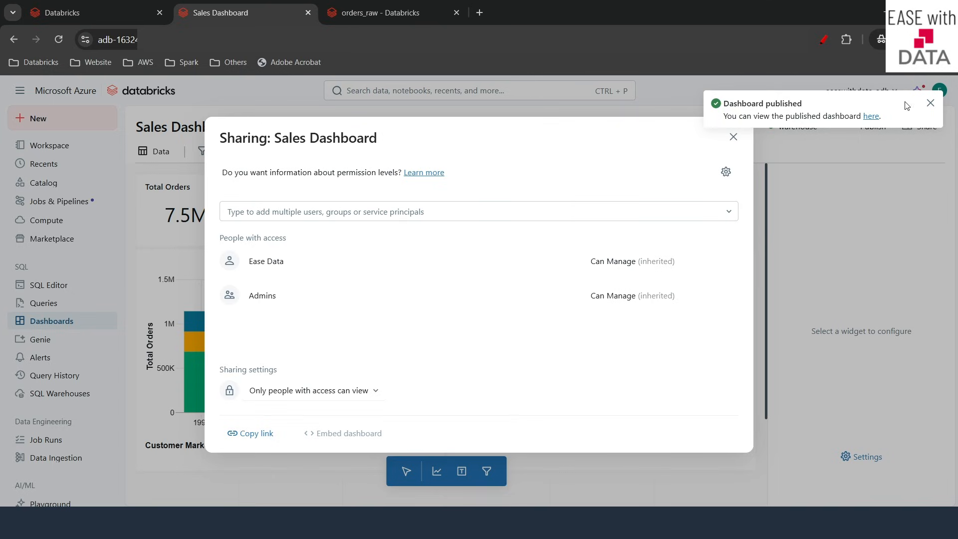
left_click(732, 136)
left_click(930, 103)
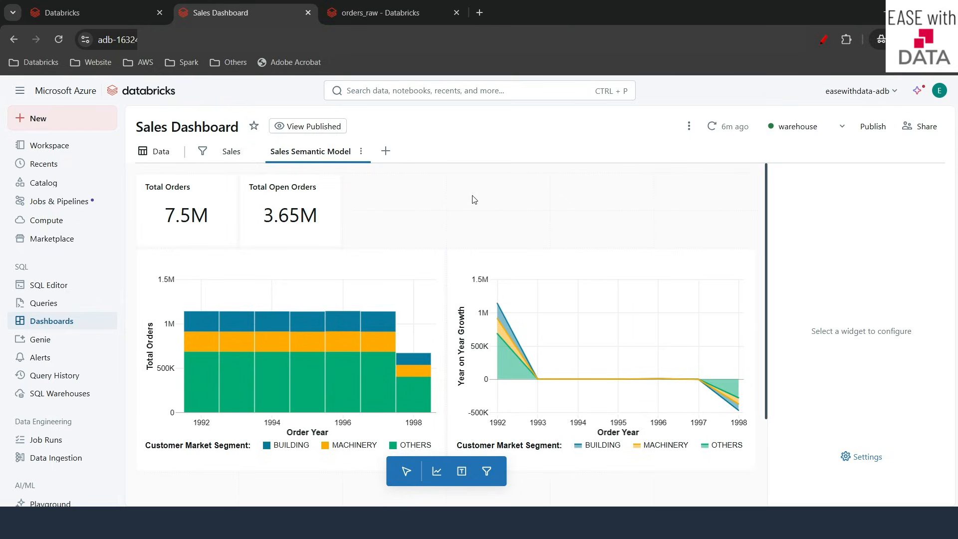
Review the Sales and Sales Semantic Model pages of the published dashboard, and open its schedule options.
left_click(302, 131)
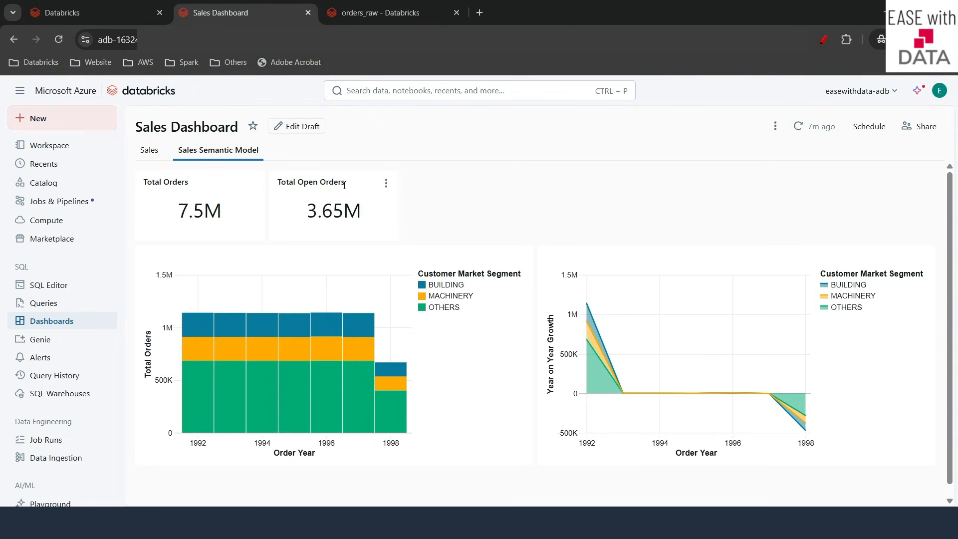
left_click(149, 152)
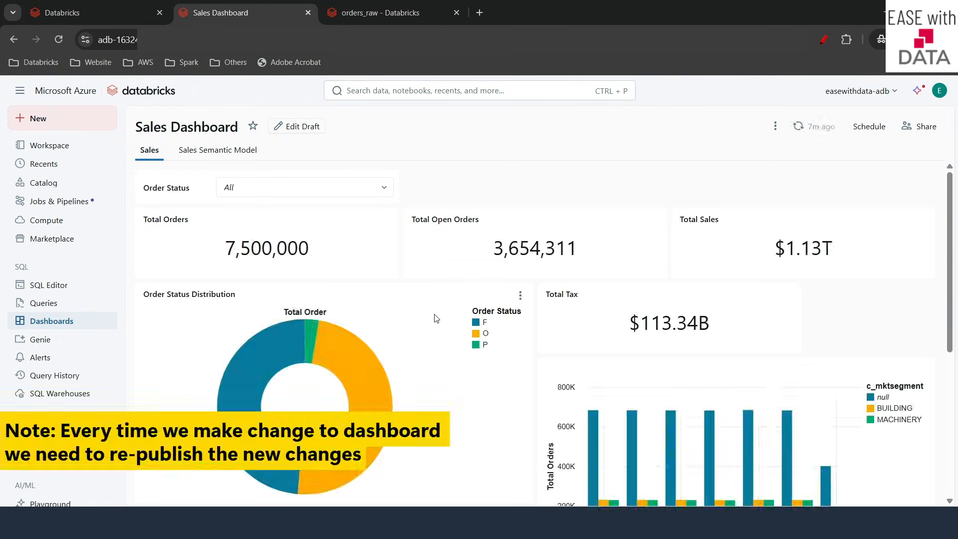
scroll(758, 363, "down", 5)
scroll(760, 367, "up", 3)
scroll(760, 368, "up", 2)
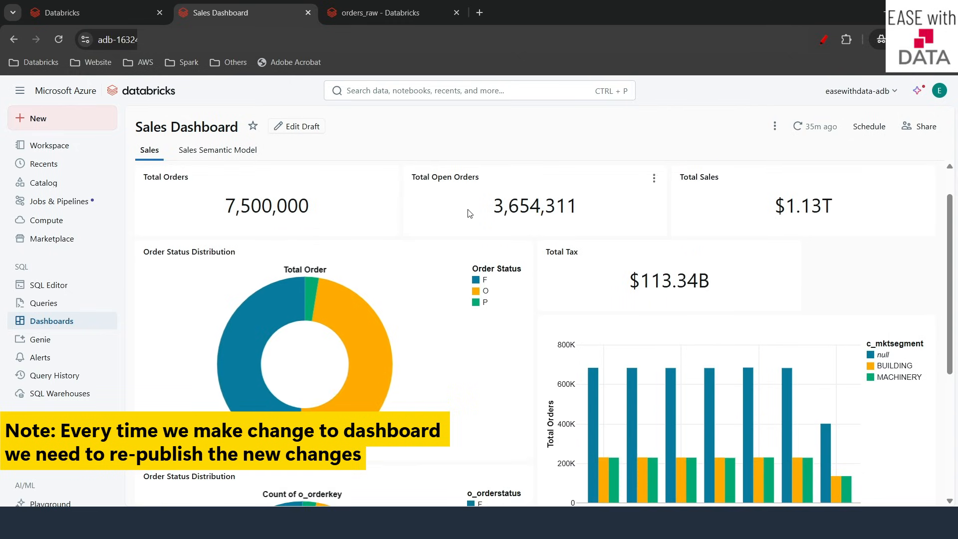
left_click(224, 151)
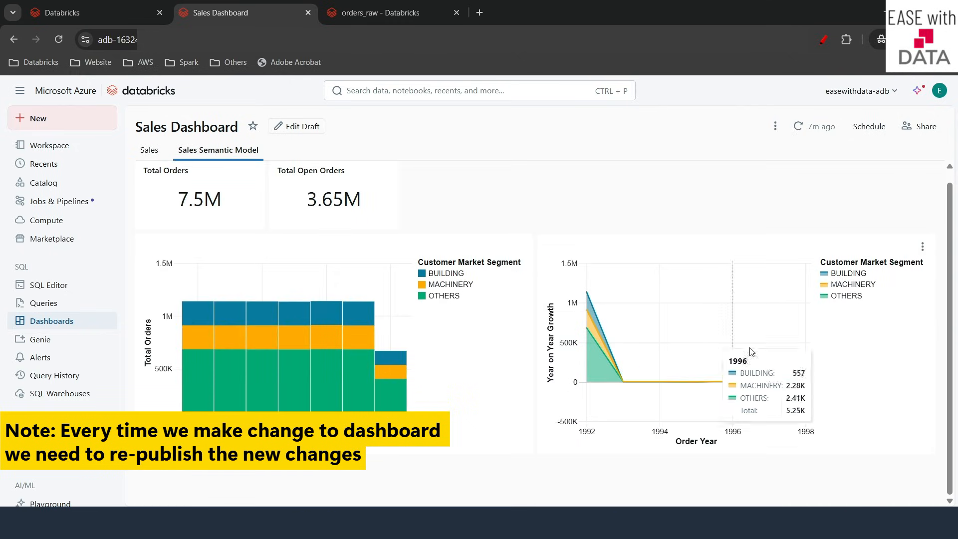
scroll(767, 354, "up", 1)
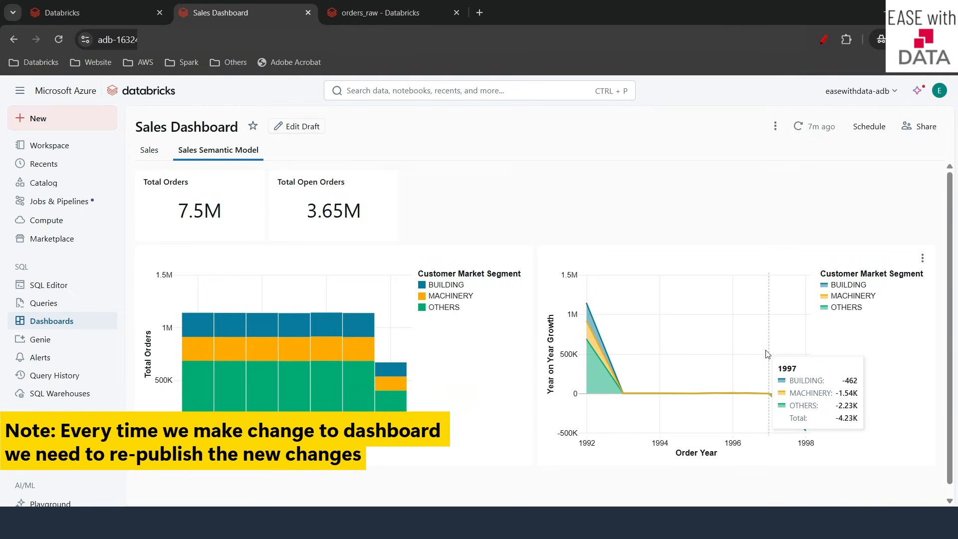
left_click(869, 126)
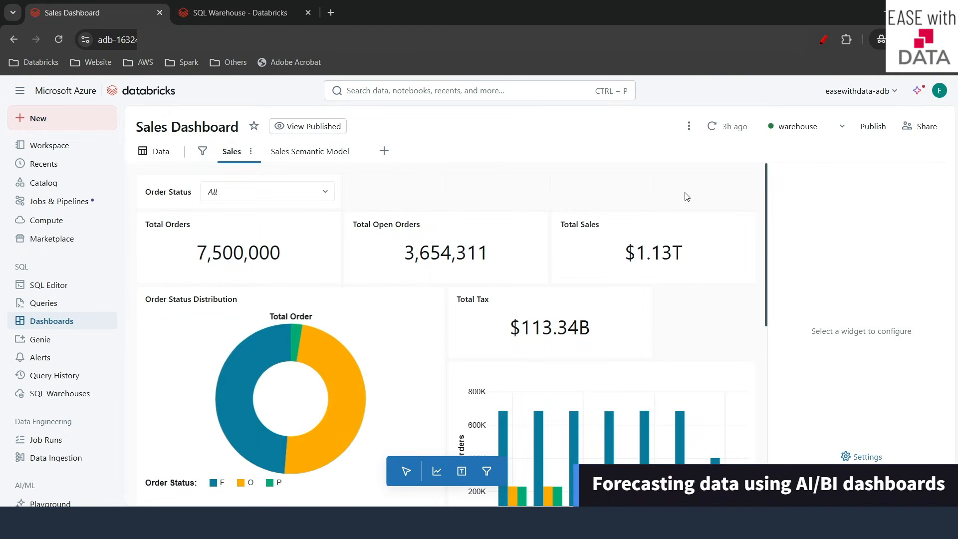
Add a visualization below the Total Fulfilled Orders counter on the Sales page and make it a Line chart.
scroll(640, 327, "down", 5)
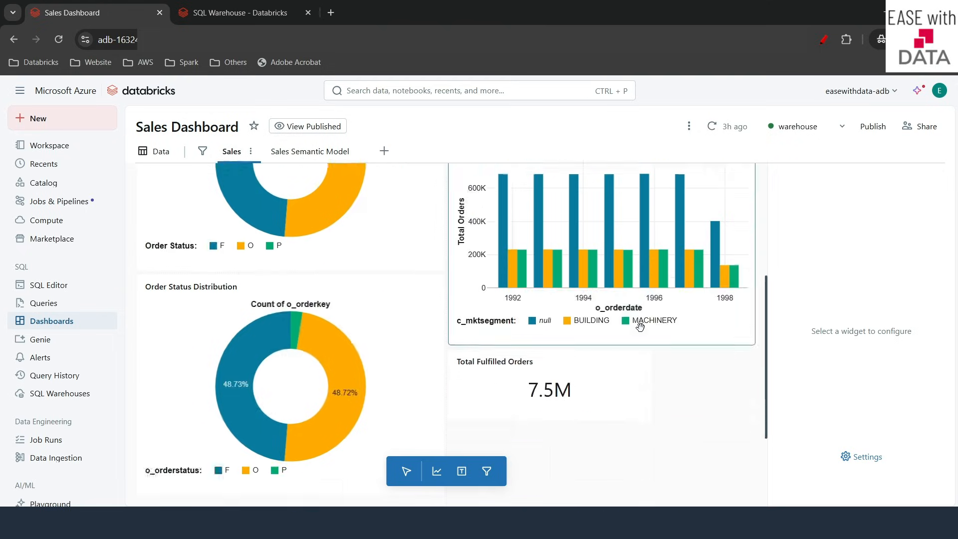
scroll(640, 327, "down", 3)
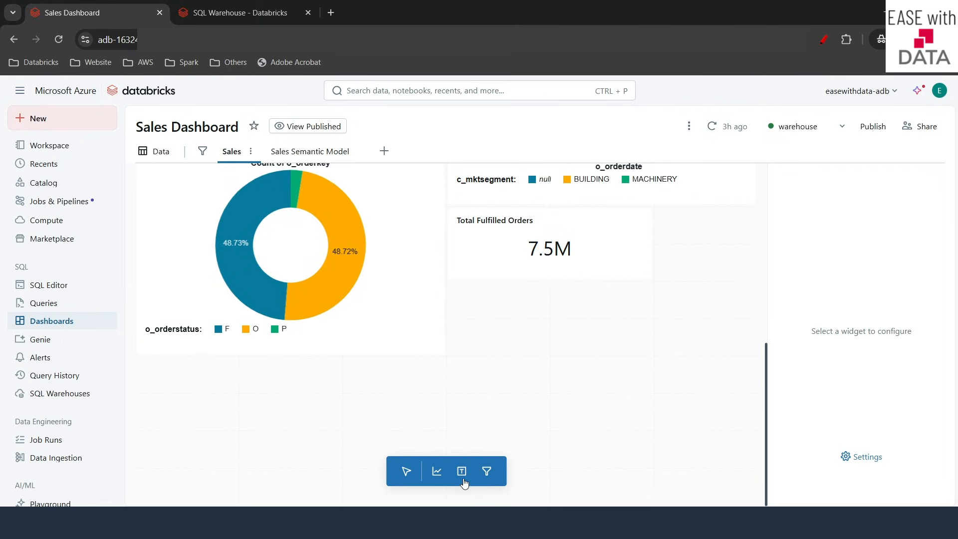
left_click(437, 475)
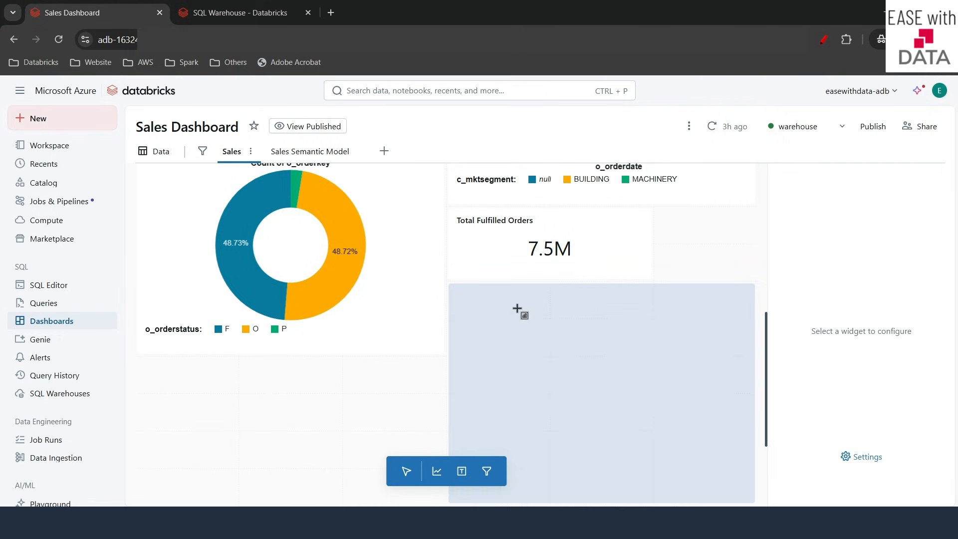
left_click(514, 308)
scroll(601, 371, "down", 2)
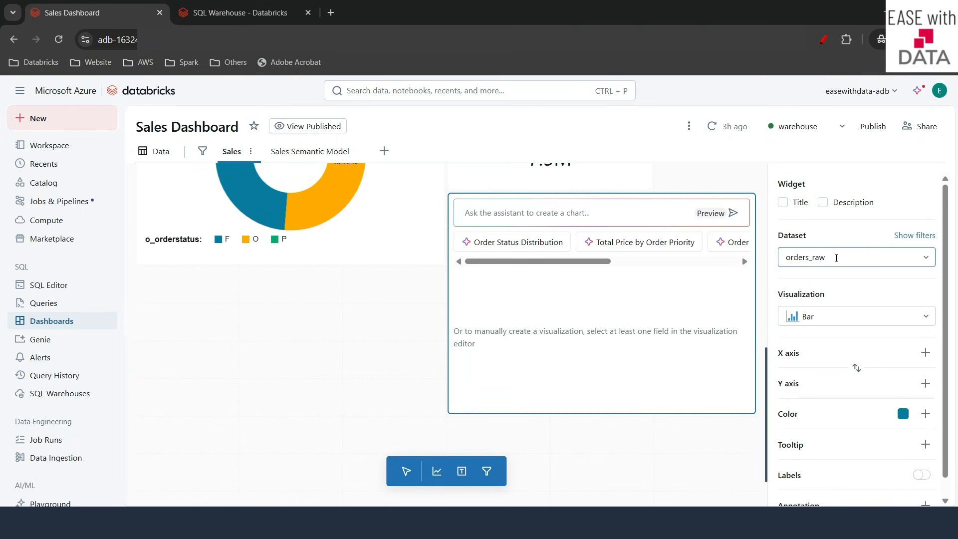
left_click(835, 318)
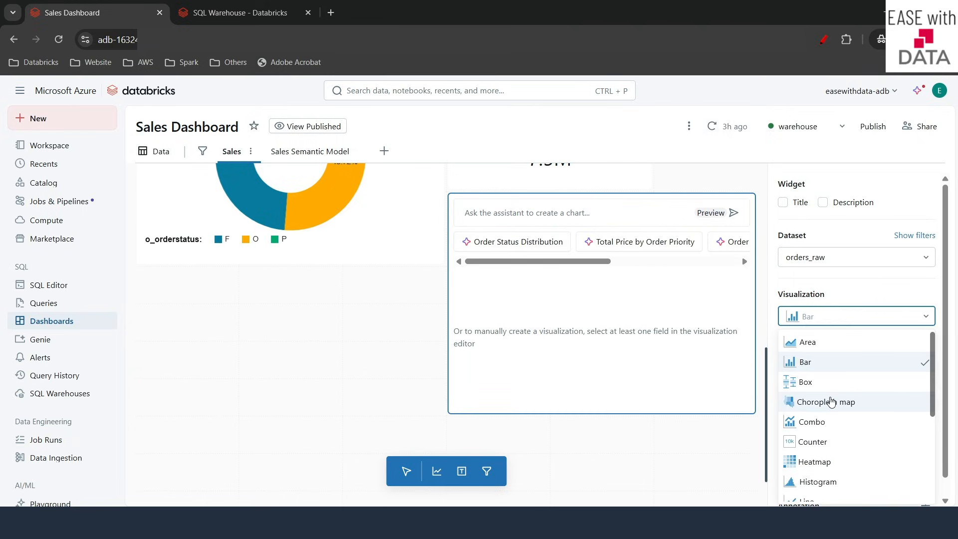
scroll(818, 401, "down", 3)
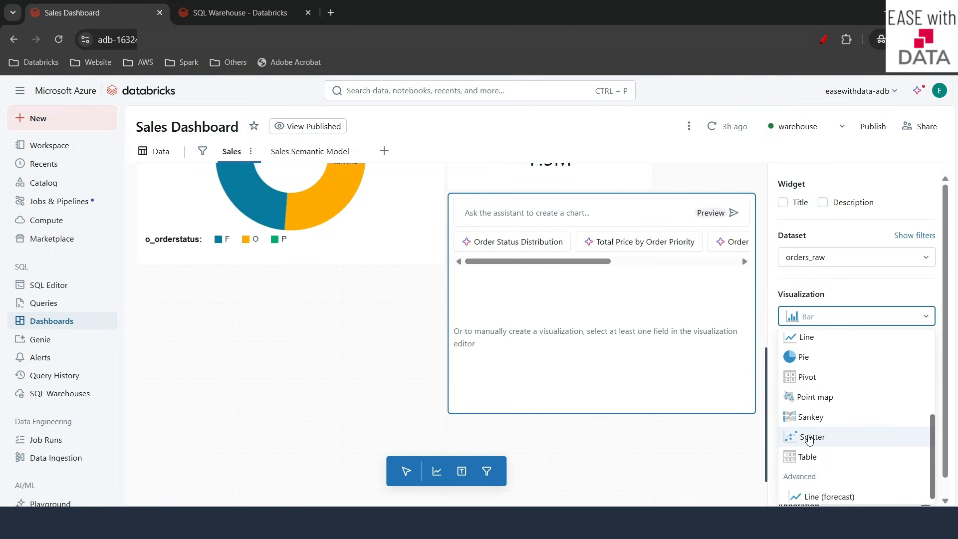
scroll(806, 437, "up", 3)
left_click(801, 494)
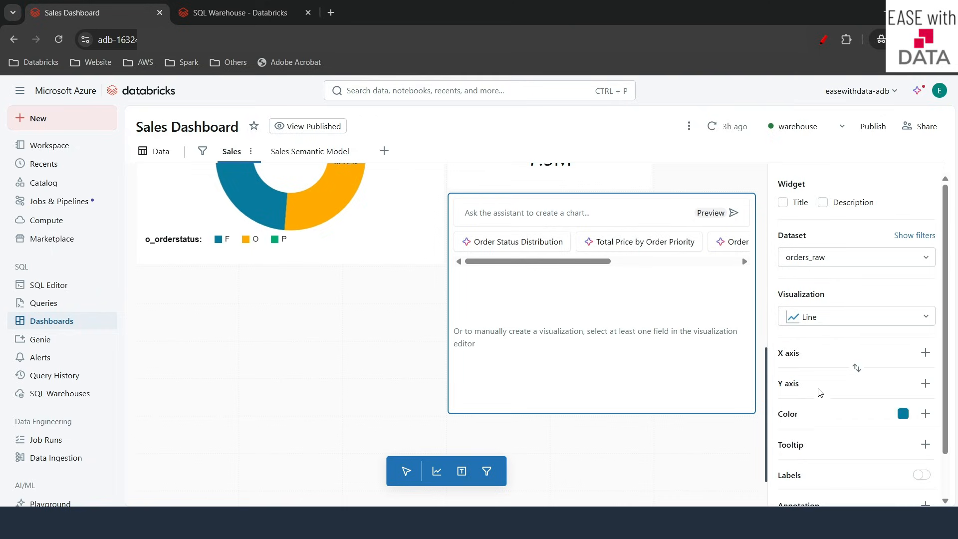
Put o_orderdate on the line chart's X axis with the YEARLY transform.
scroll(821, 392, "down", 1)
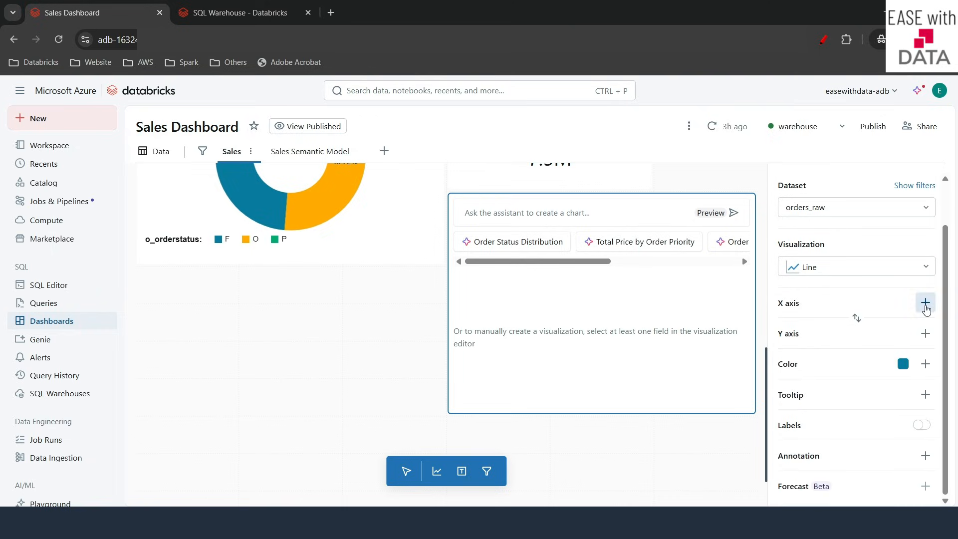
left_click(926, 303)
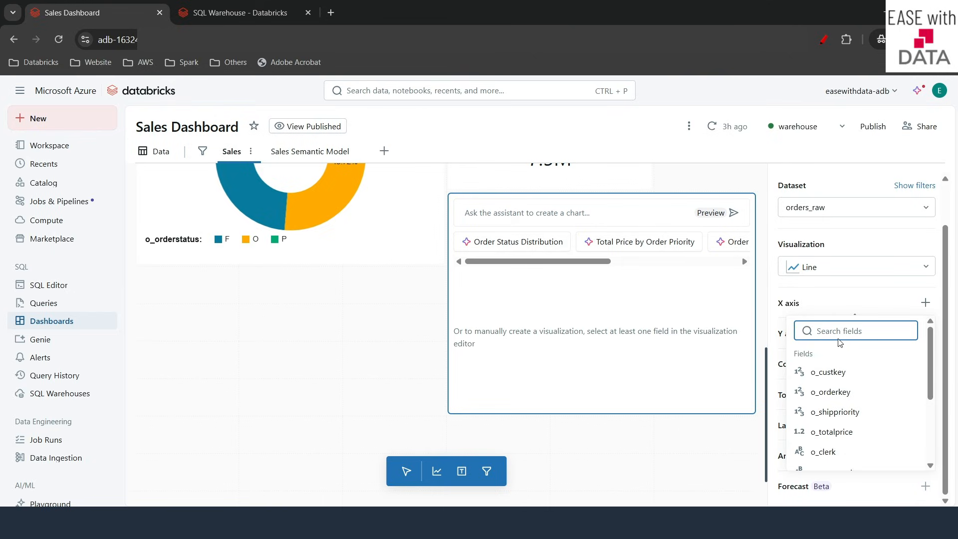
scroll(830, 369, "down", 2)
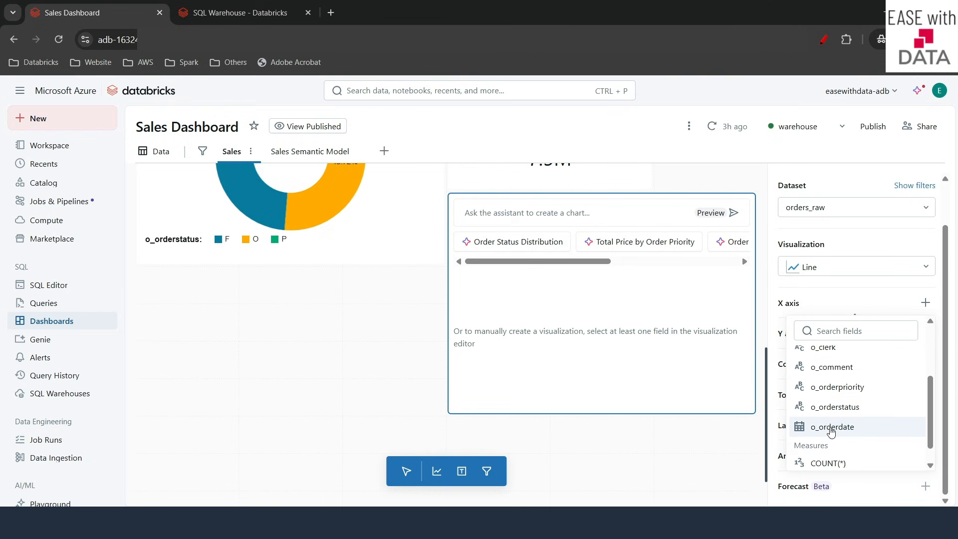
left_click(831, 427)
left_click(840, 324)
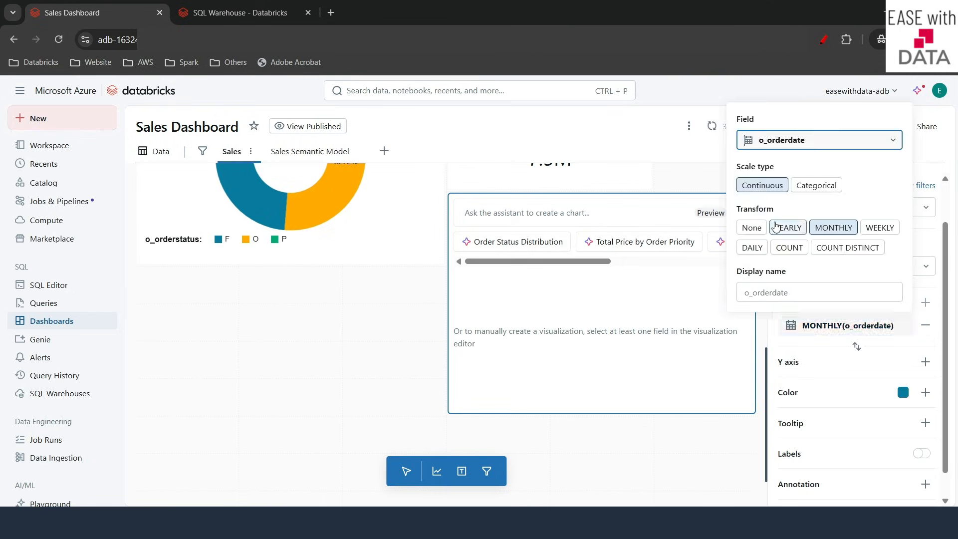
left_click(789, 227)
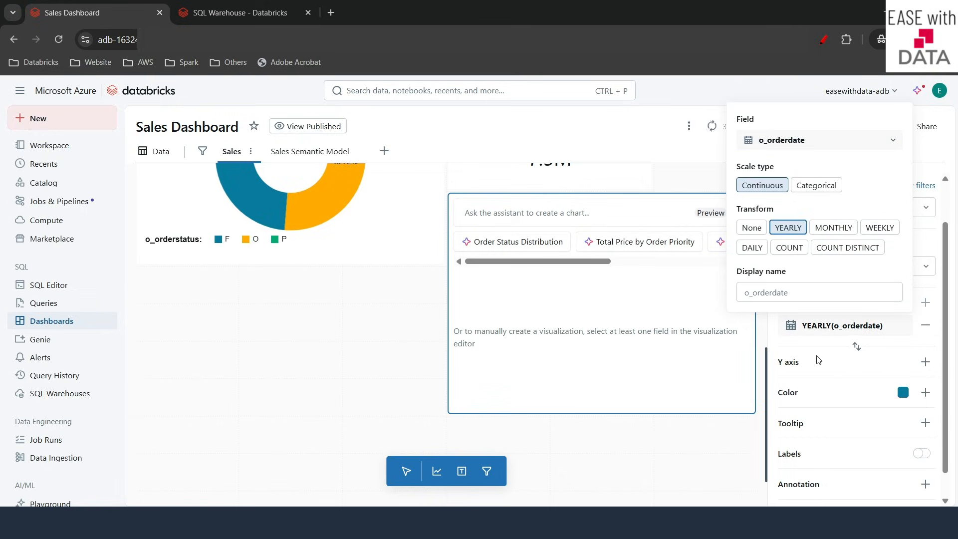
Add o_orderkey to the line chart's Y axis with the COUNT DISTINCT transform.
left_click(925, 361)
scroll(857, 312, "down", 1)
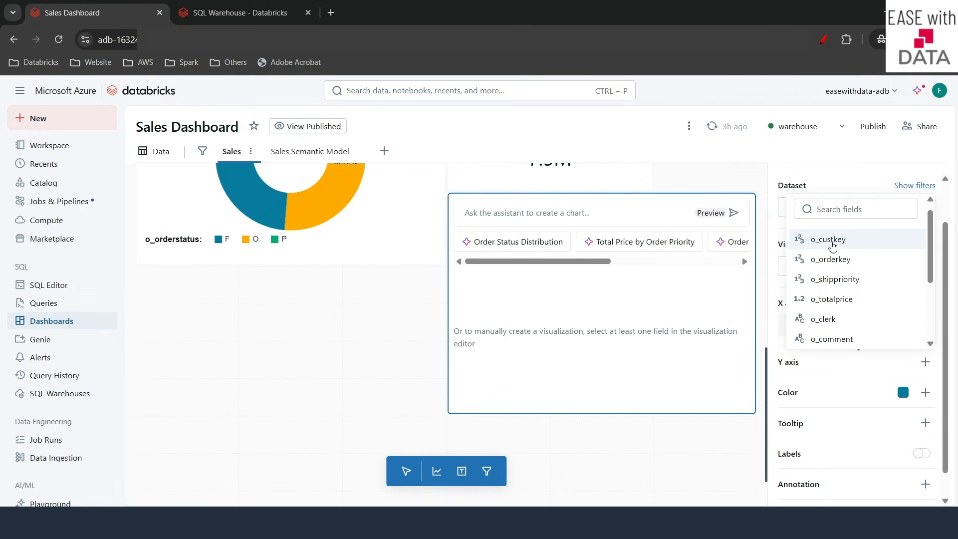
left_click(838, 259)
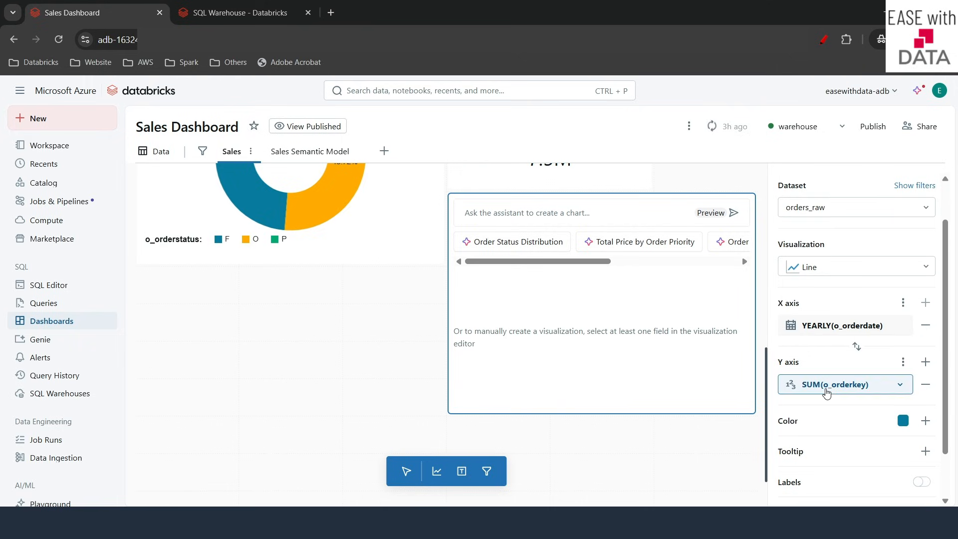
left_click(828, 385)
left_click(846, 288)
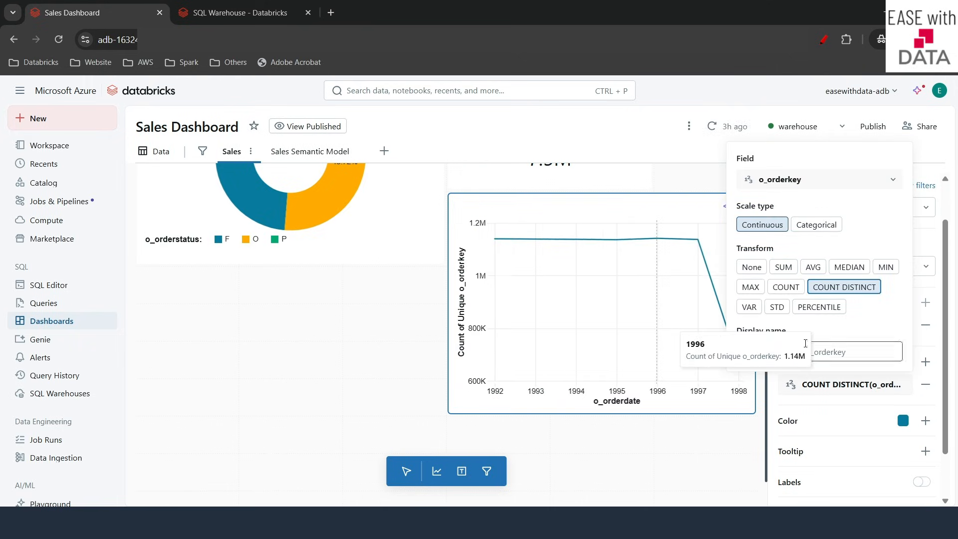
left_click(936, 154)
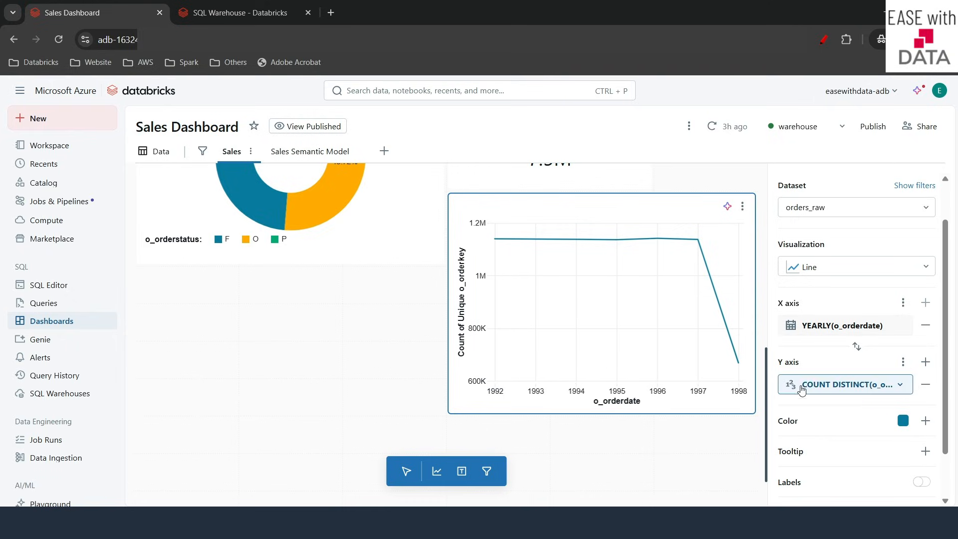
Clone the line chart with AI Forecast and move the forecast chart below the order status pie chart.
scroll(888, 387, "down", 1)
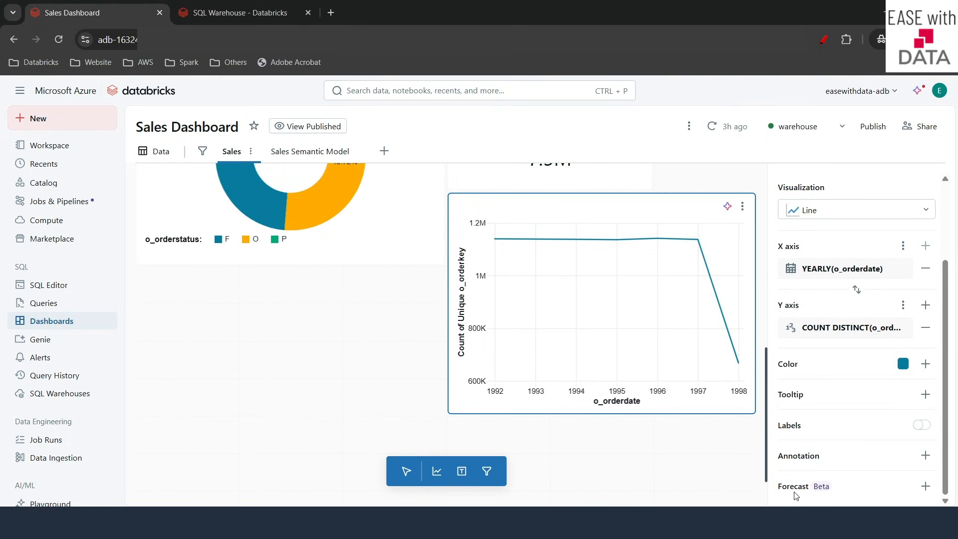
left_click(925, 485)
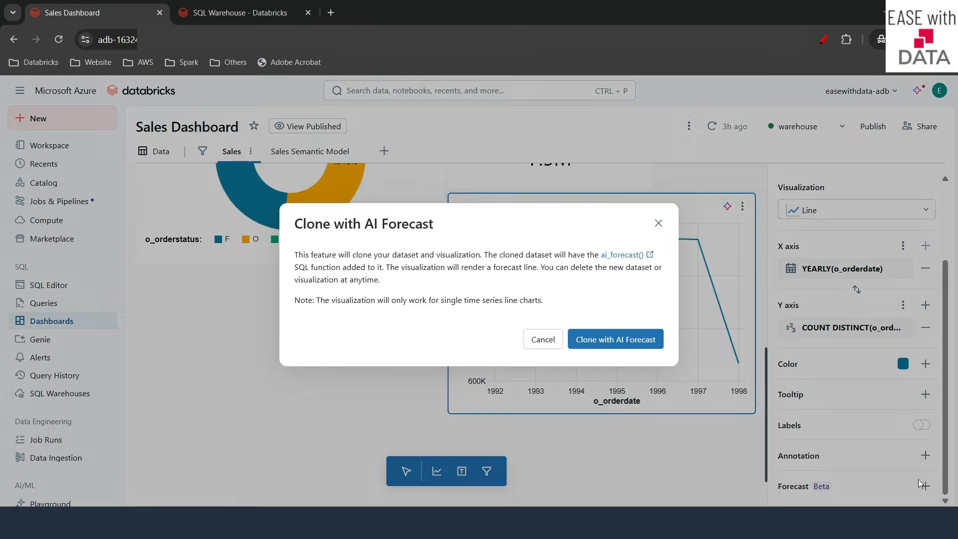
left_click(605, 343)
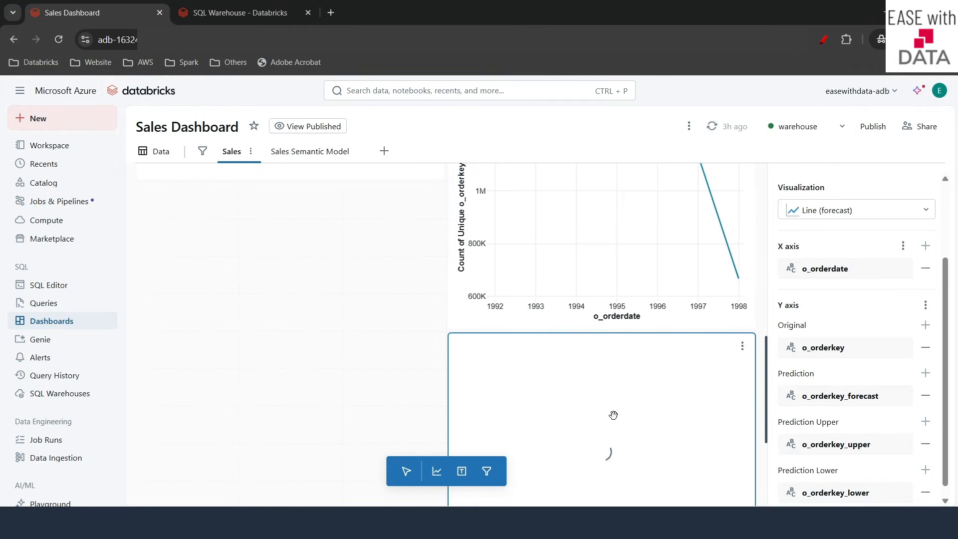
left_click_drag(462, 385, 184, 267)
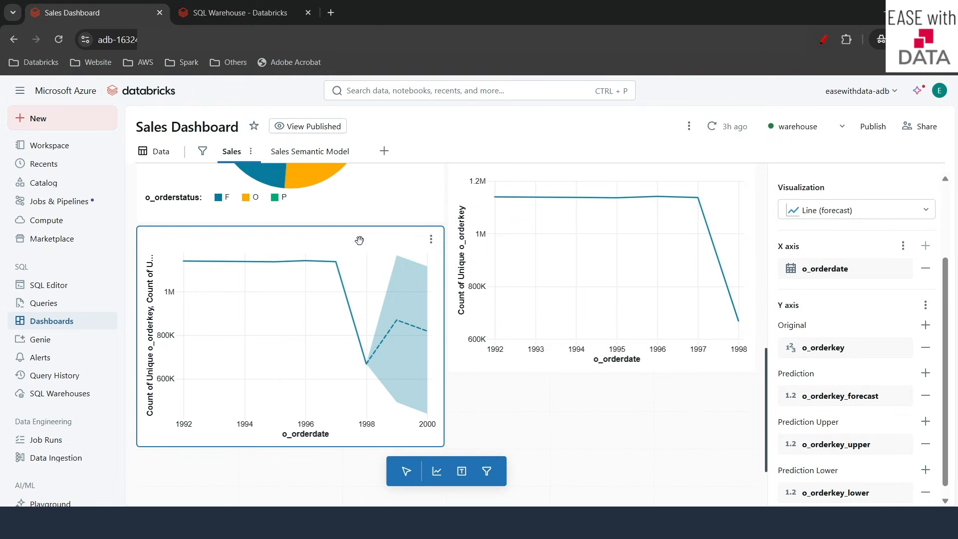
Examine the forecast chart's field settings and the orders_raw (Forecasted) dataset's SQL, including its AI_FORECAST call.
scroll(807, 320, "up", 2)
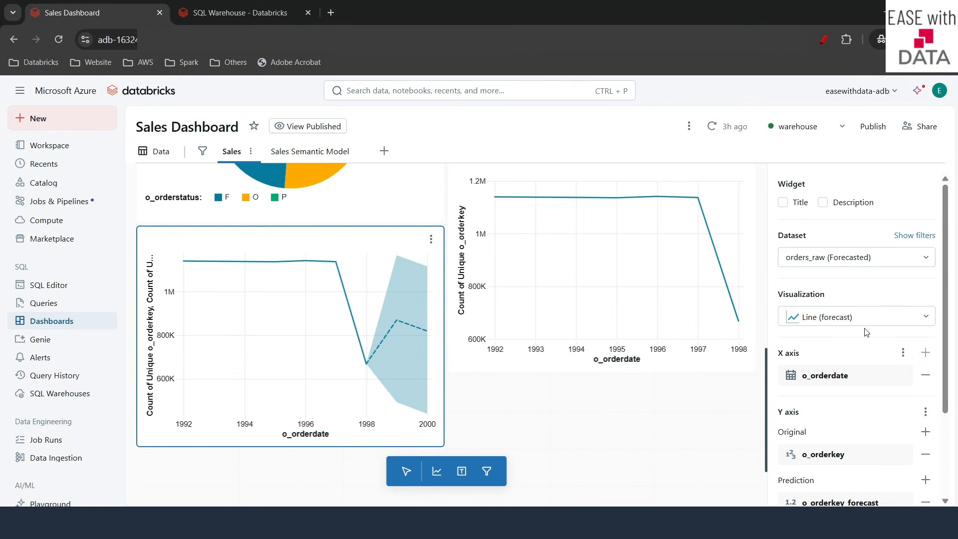
scroll(855, 427, "down", 2)
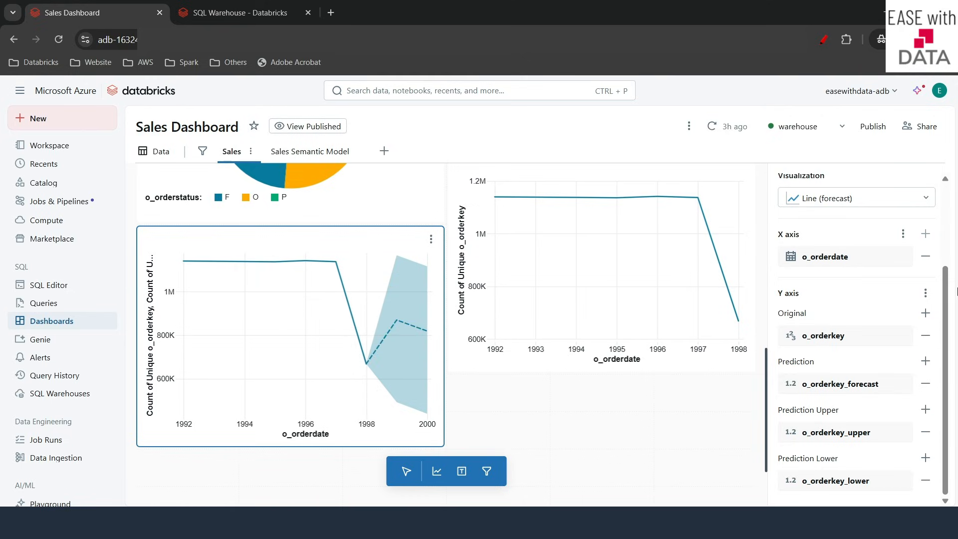
scroll(873, 274, "up", 3)
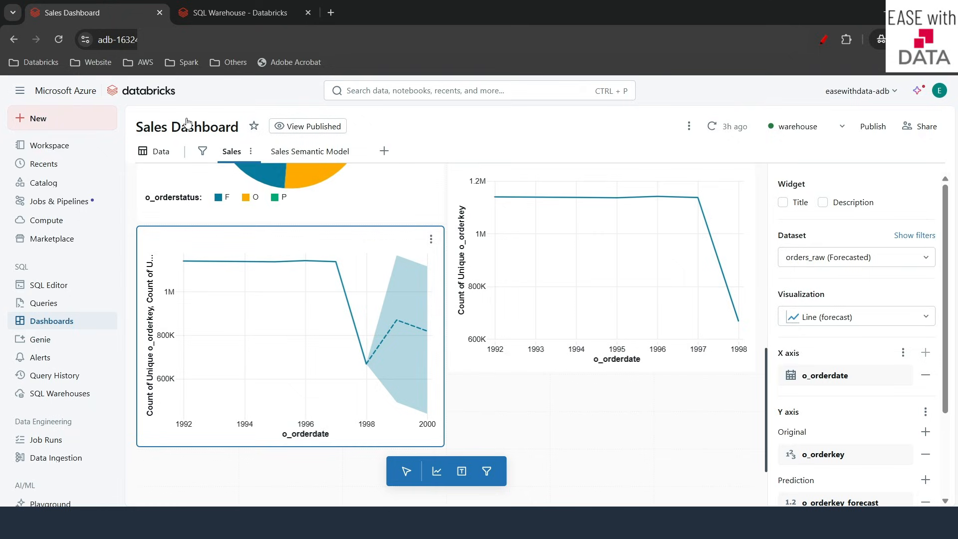
left_click(157, 152)
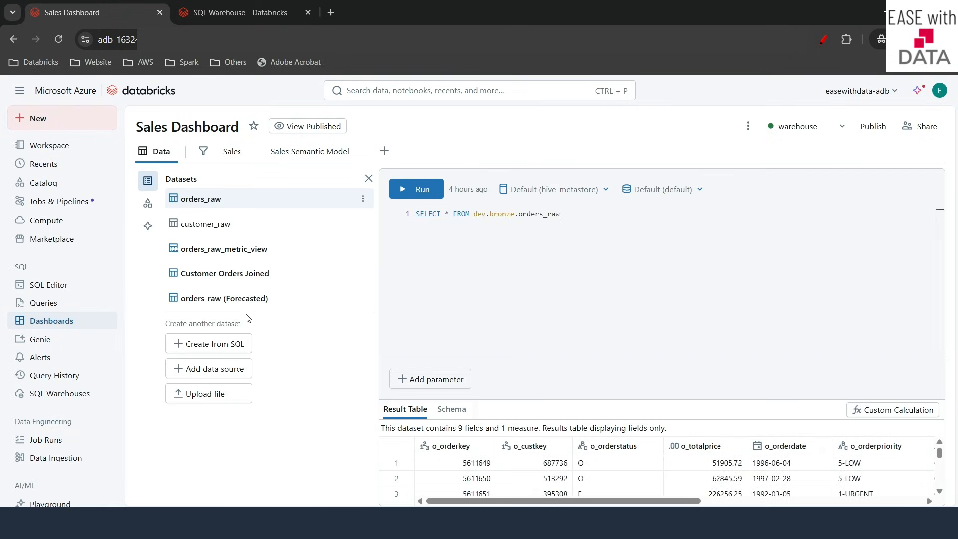
left_click(202, 301)
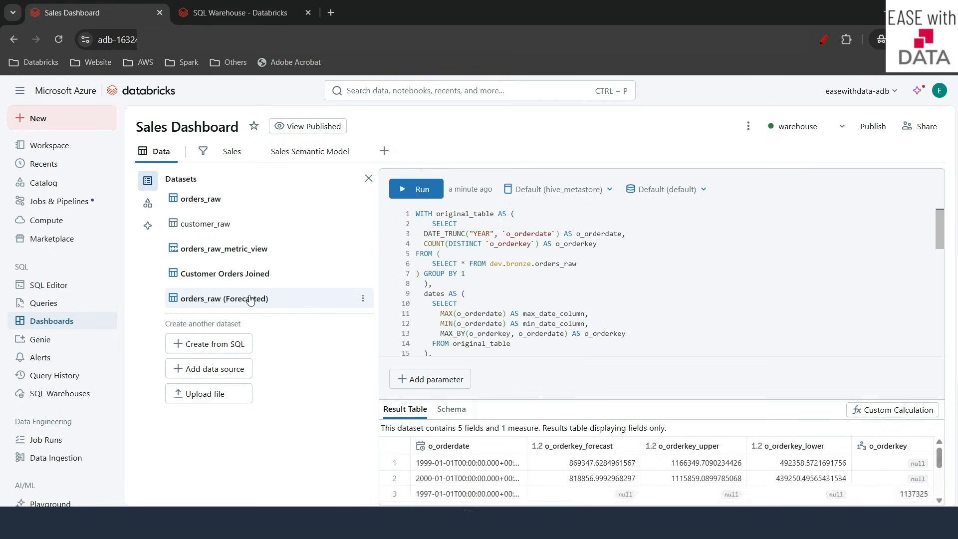
scroll(512, 288, "down", 3)
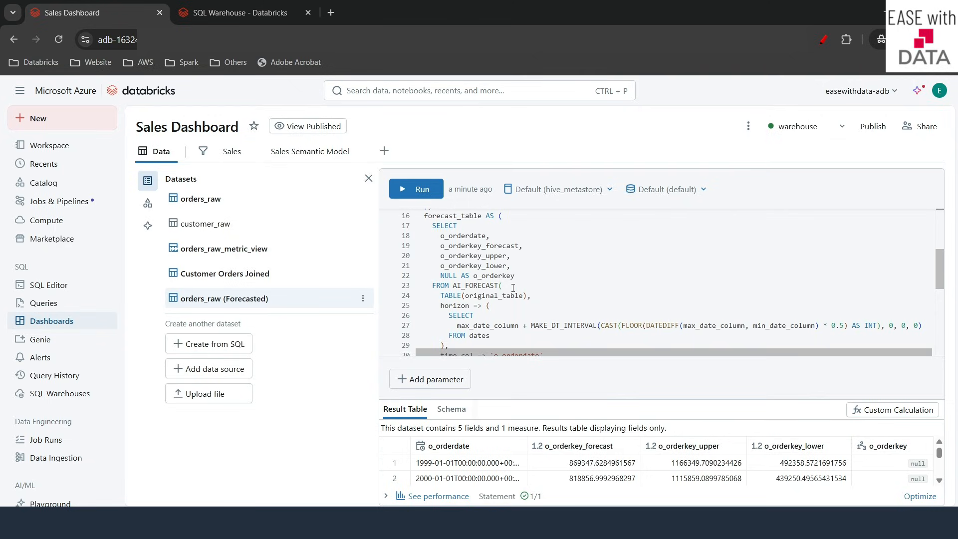
scroll(513, 288, "down", 1)
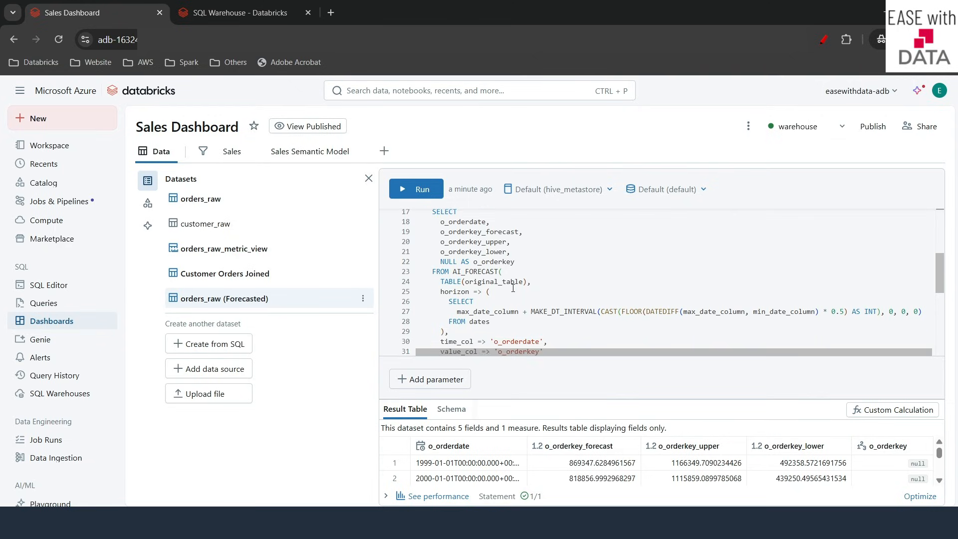
left_click_drag(453, 280, 499, 280)
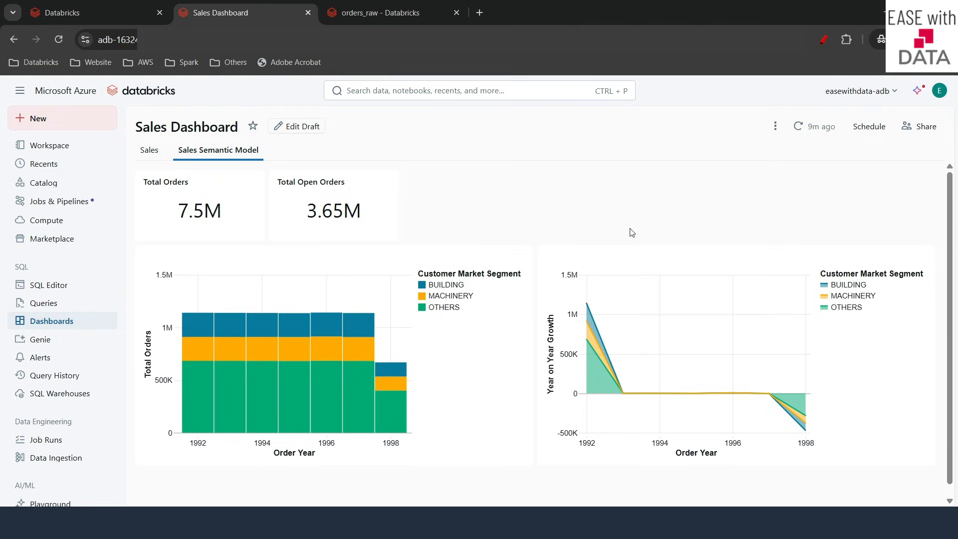
Switch to the account console's user management and review the Business User entry and the members of business_user_grp.
left_click(113, 7)
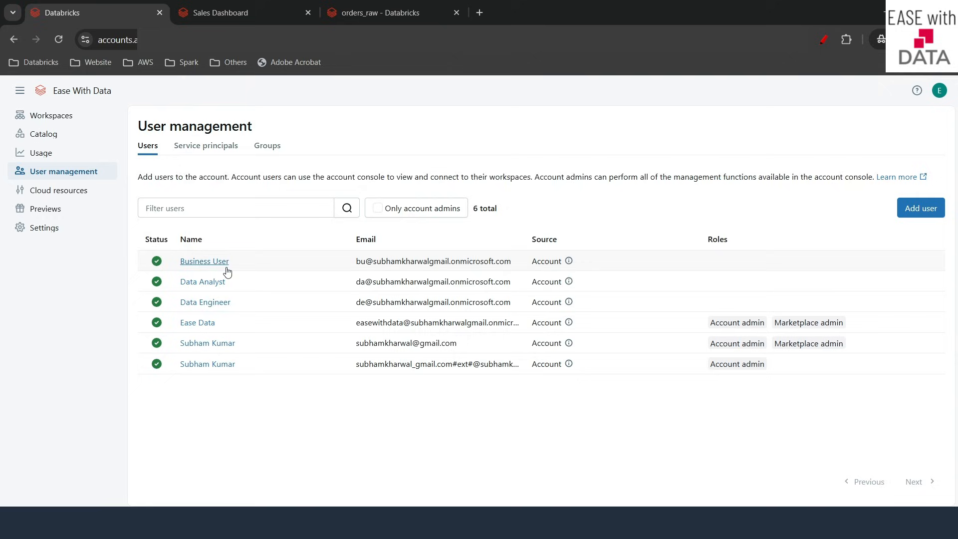
left_click_drag(229, 266, 179, 270)
left_click_drag(512, 263, 354, 270)
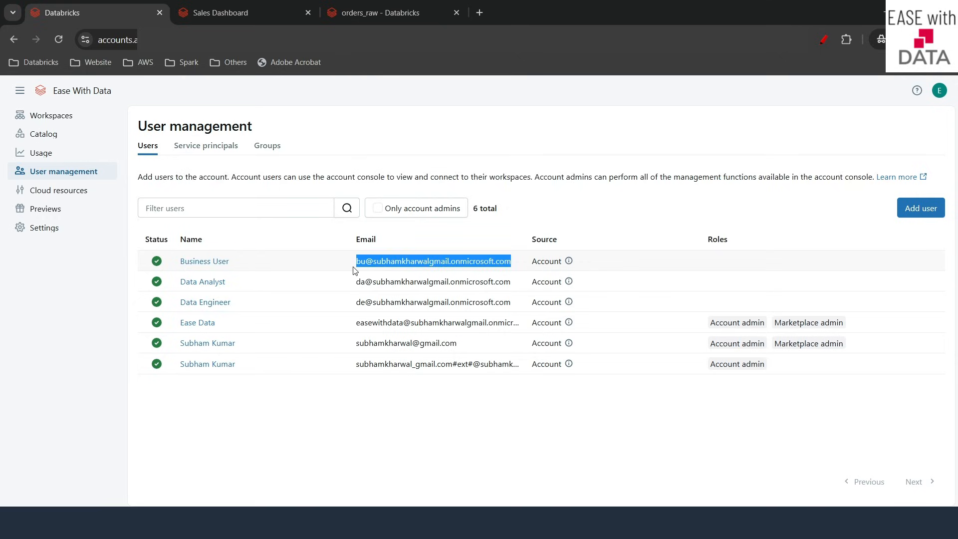
left_click(268, 145)
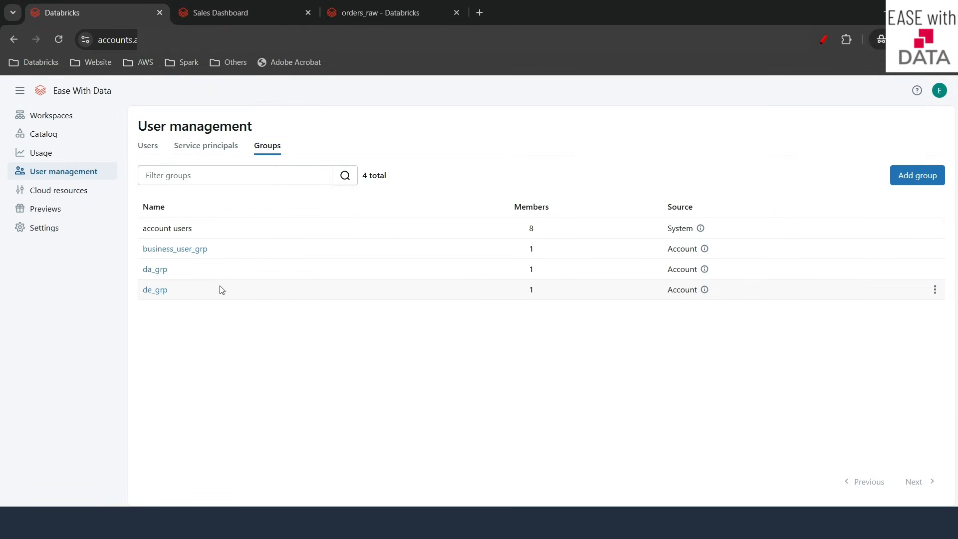
left_click_drag(209, 249, 160, 249)
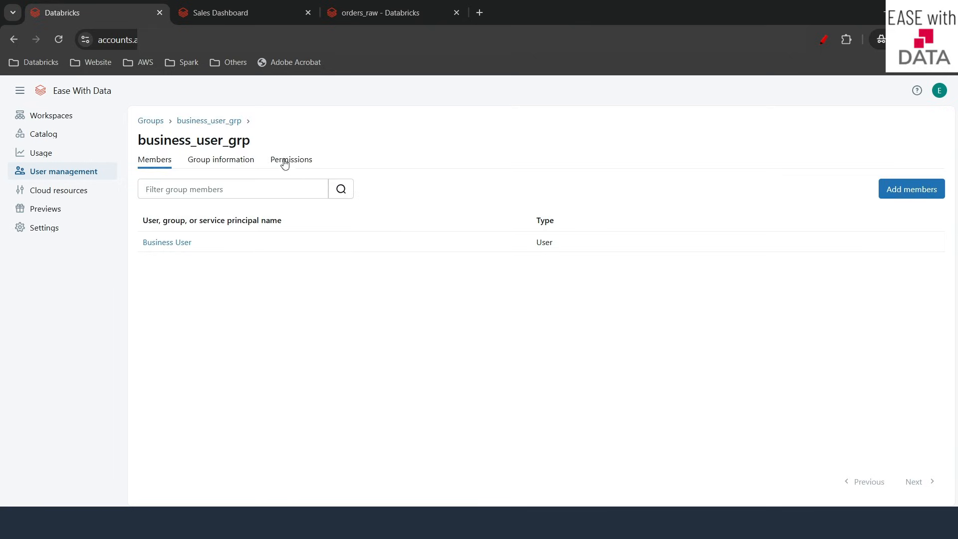
left_click_drag(269, 147, 137, 143)
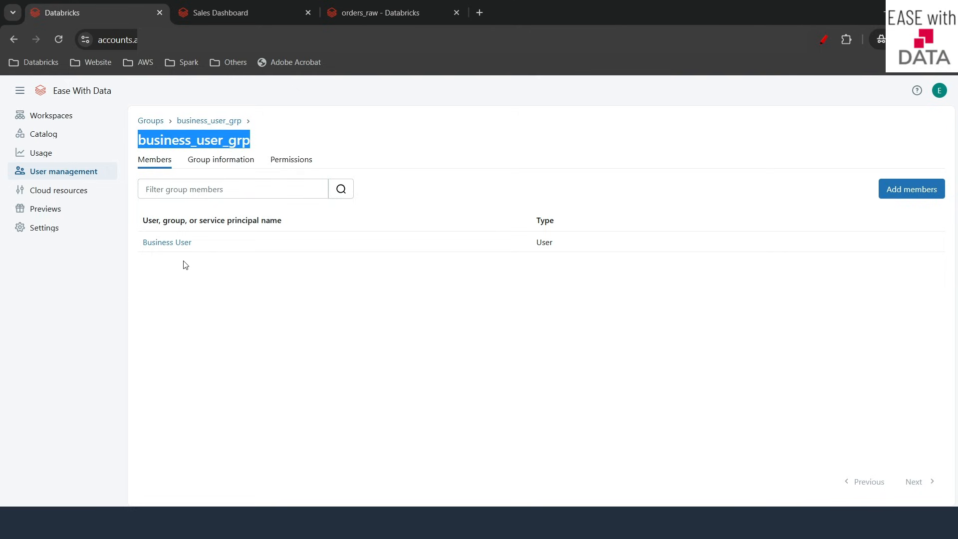
Grant business_user_grp the User permission on the easewithdata-adb workspace.
left_click(66, 121)
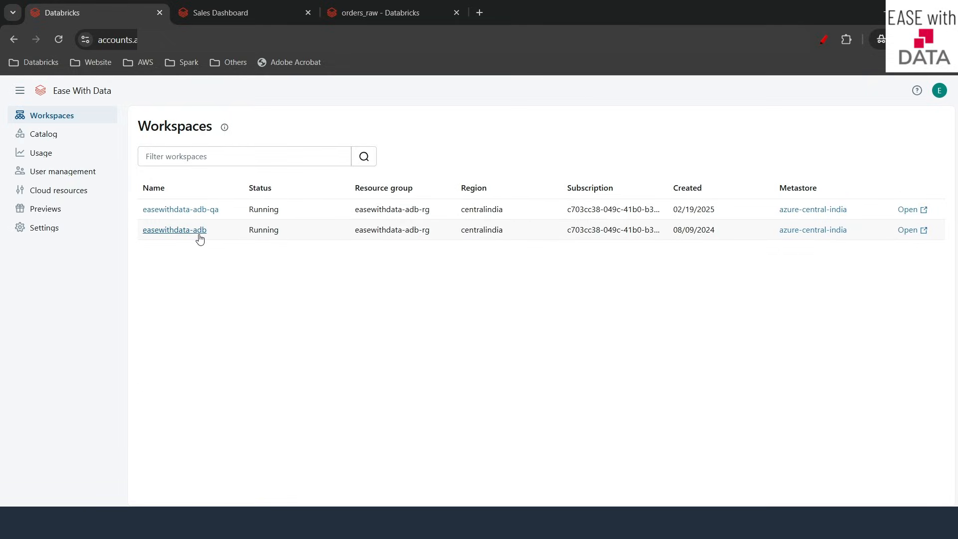
left_click(199, 234)
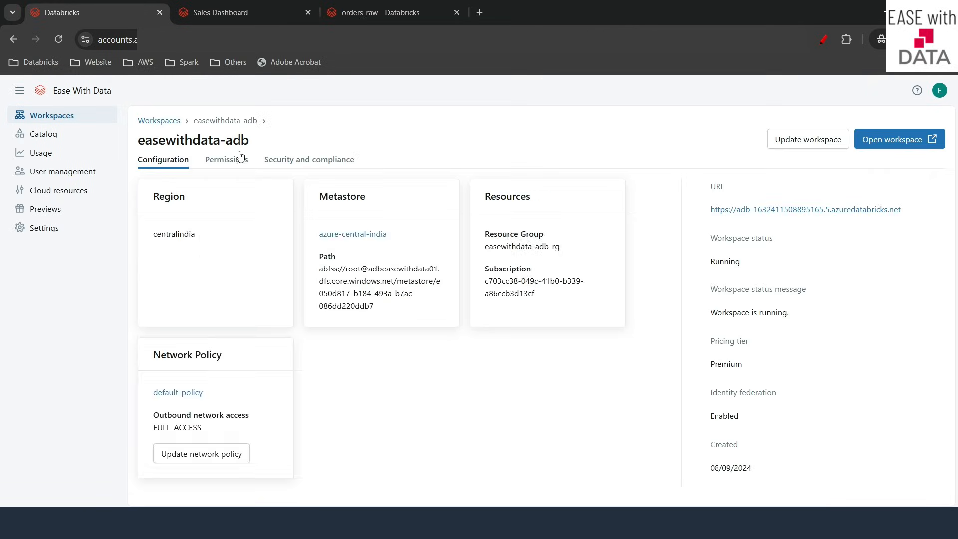
left_click(241, 158)
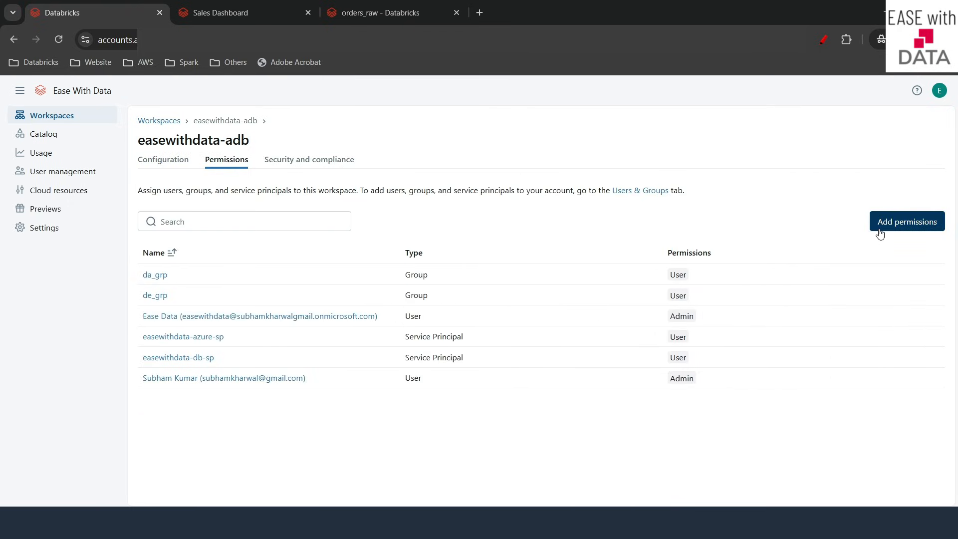
left_click(879, 231)
left_click(497, 292)
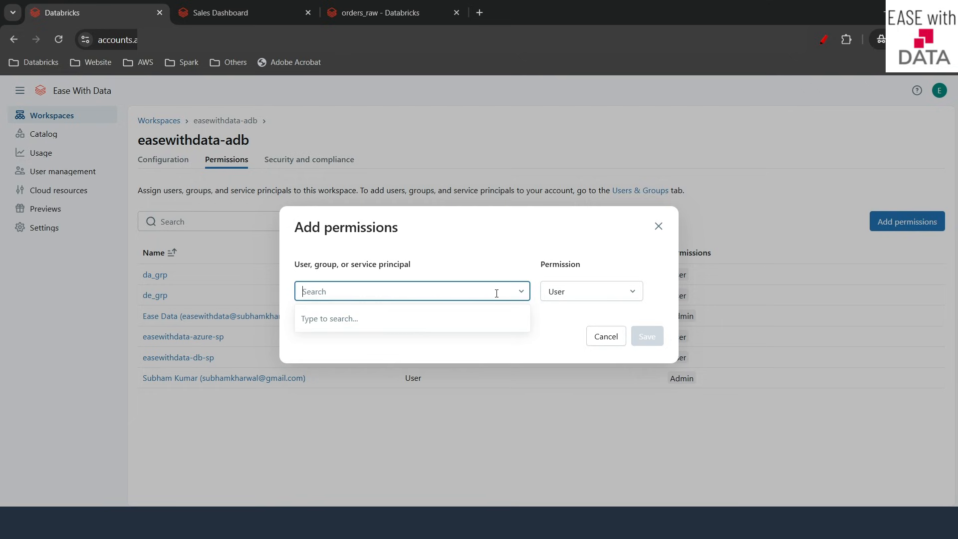
type("busin")
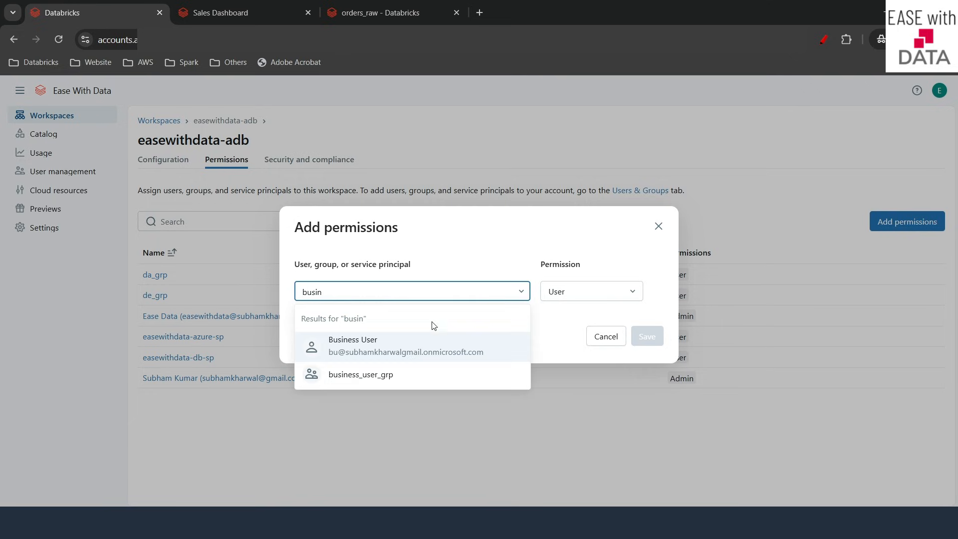
left_click(402, 376)
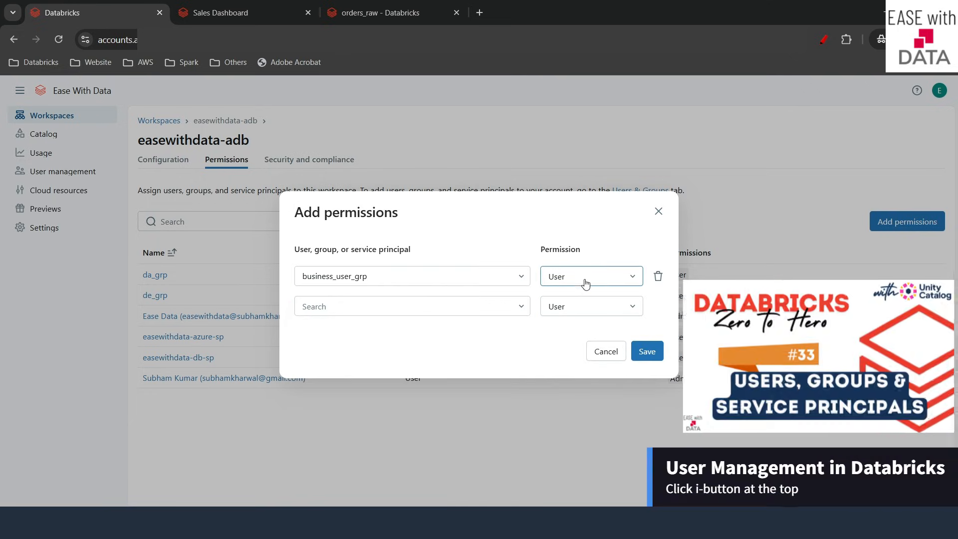
left_click(645, 352)
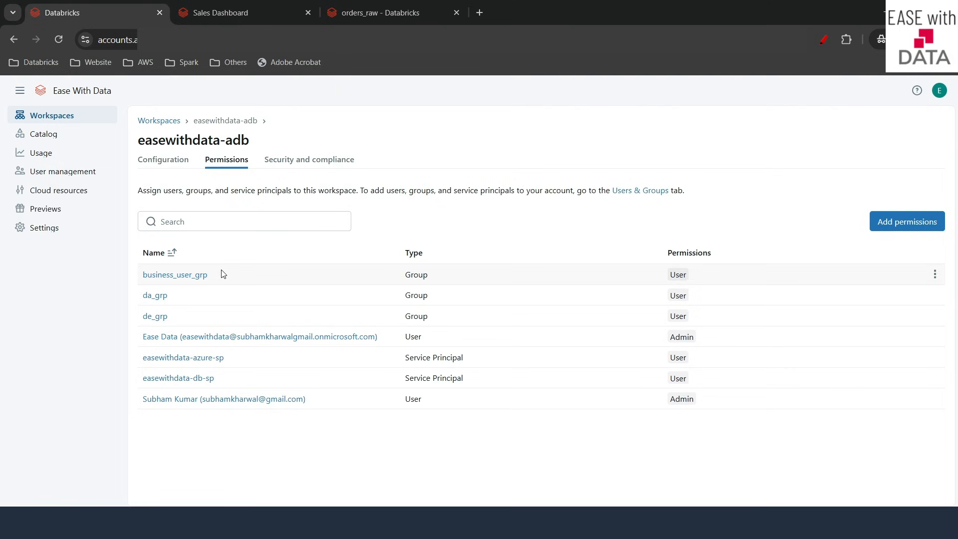
In the easewithdata-adb workspace's identity and access settings, review the entitlements of business_user_grp, especially Consumer access.
left_click(232, 19)
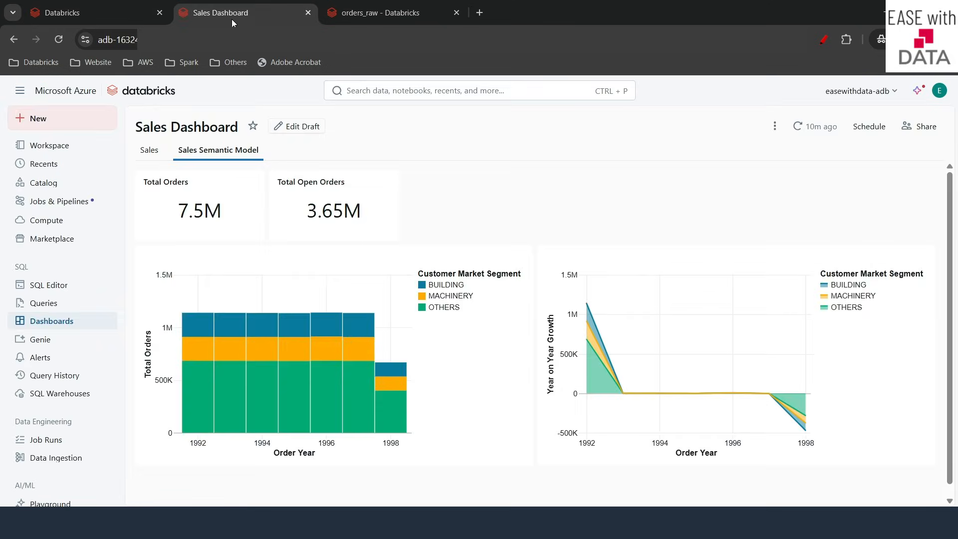
left_click(940, 92)
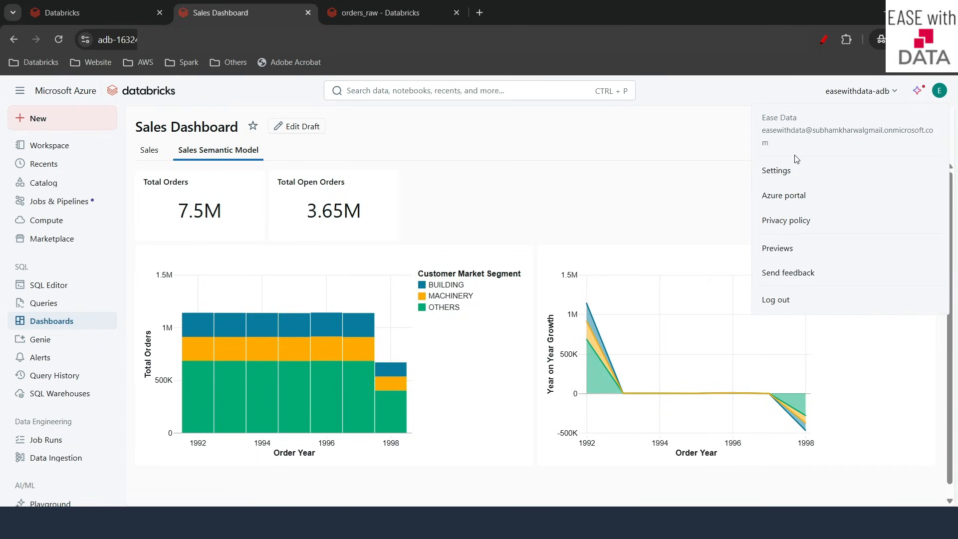
left_click(781, 172)
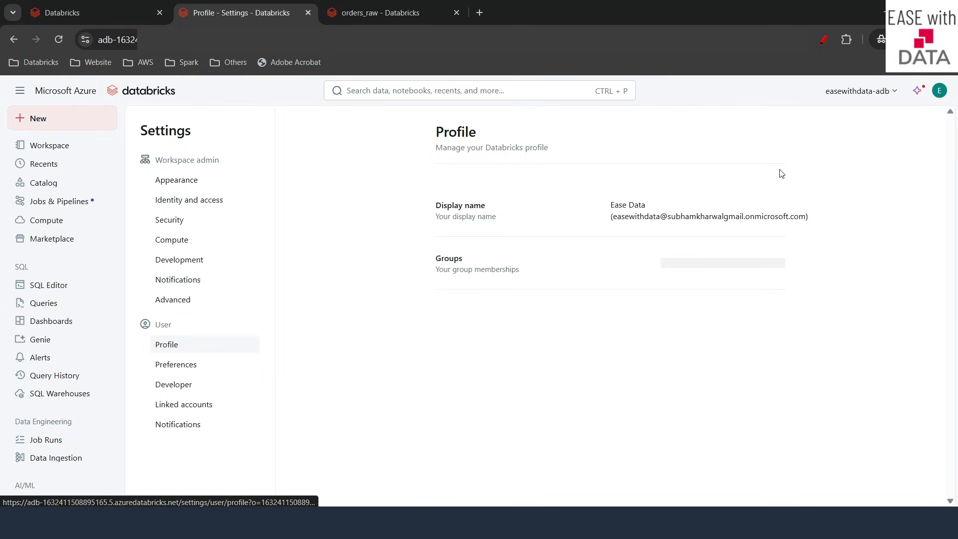
left_click(201, 201)
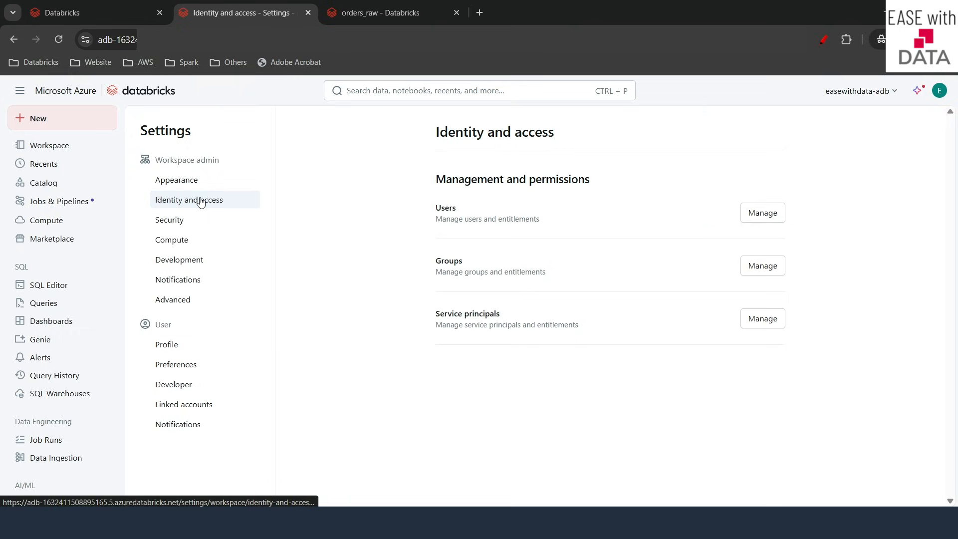
left_click(763, 267)
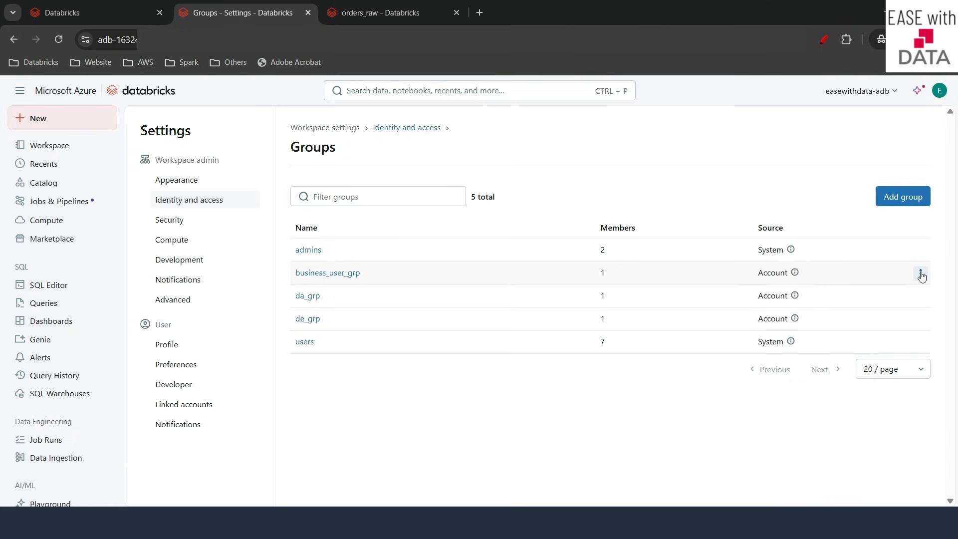
left_click(919, 276)
left_click(854, 298)
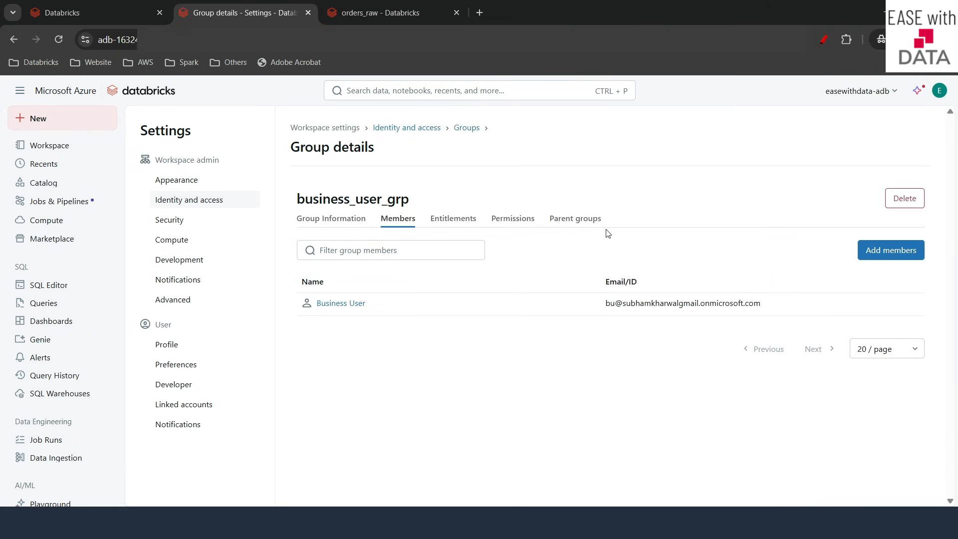
left_click(463, 220)
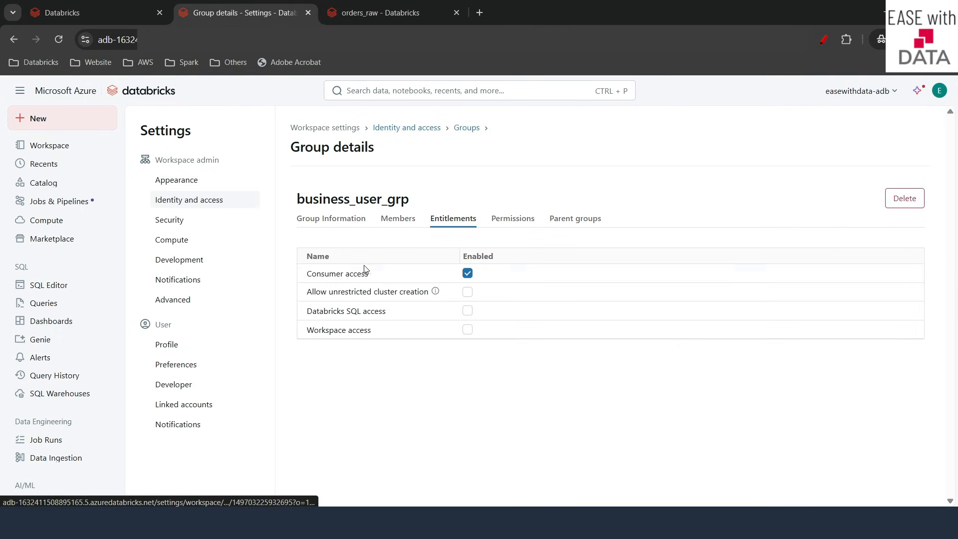
left_click_drag(310, 274, 371, 274)
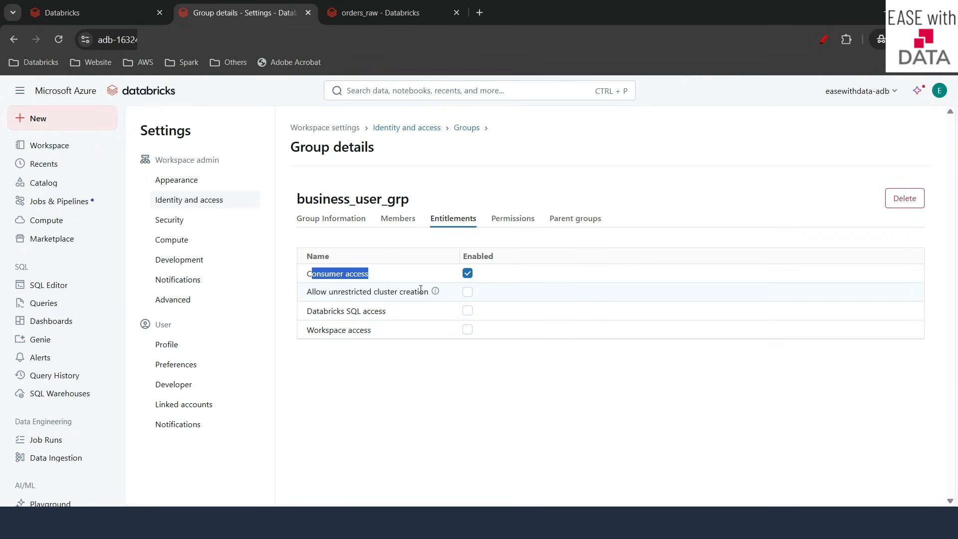
left_click(369, 274)
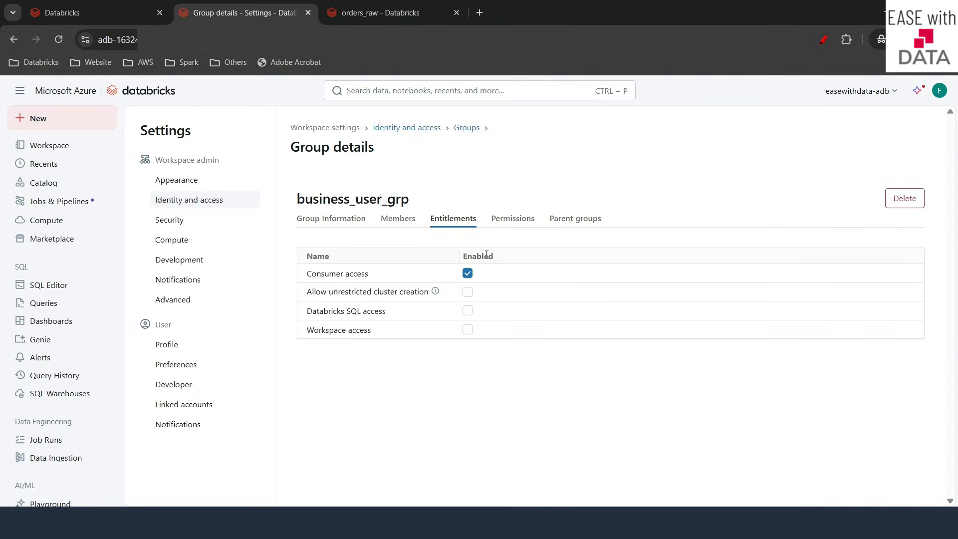
Switch to the business user's Databricks browser session and check which account is signed in.
key("alt+Tab")
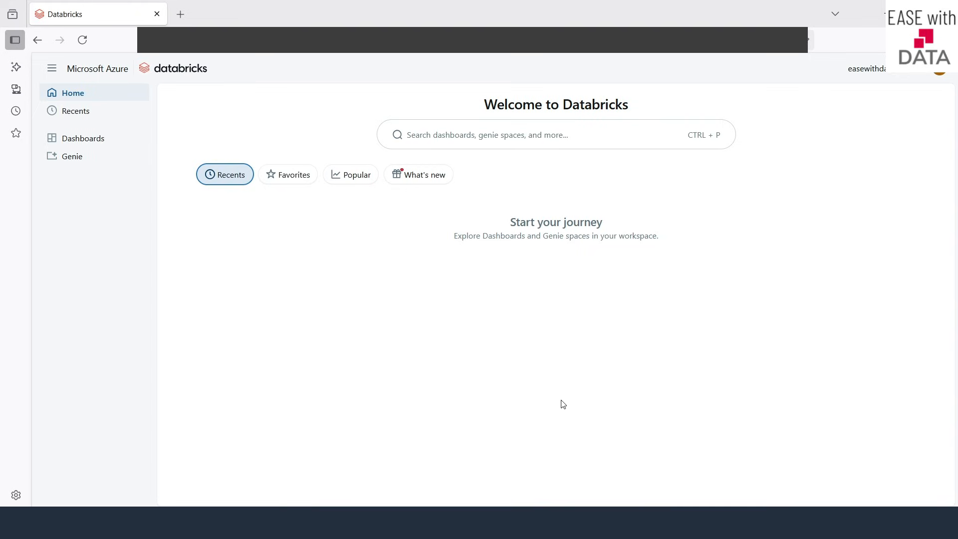
left_click(939, 75)
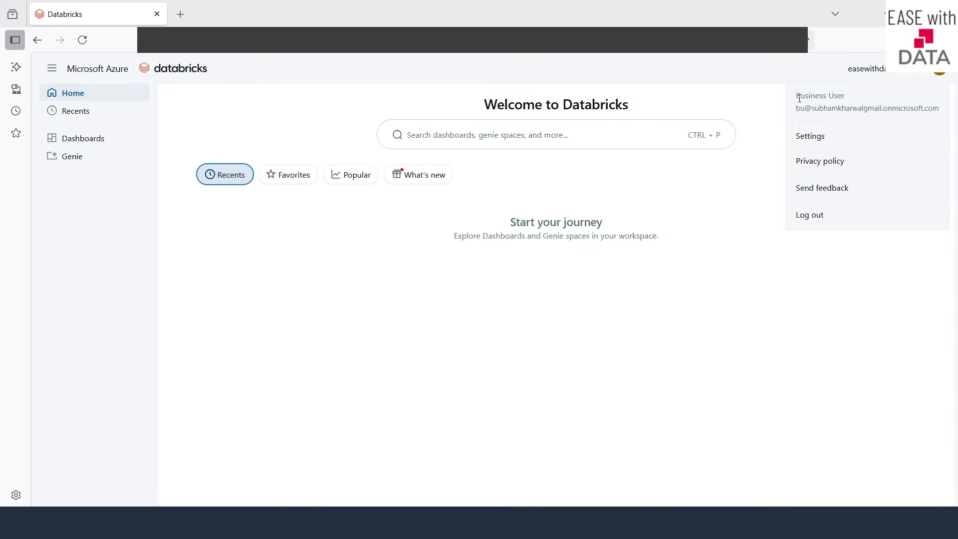
left_click_drag(799, 98, 851, 100)
left_click(757, 311)
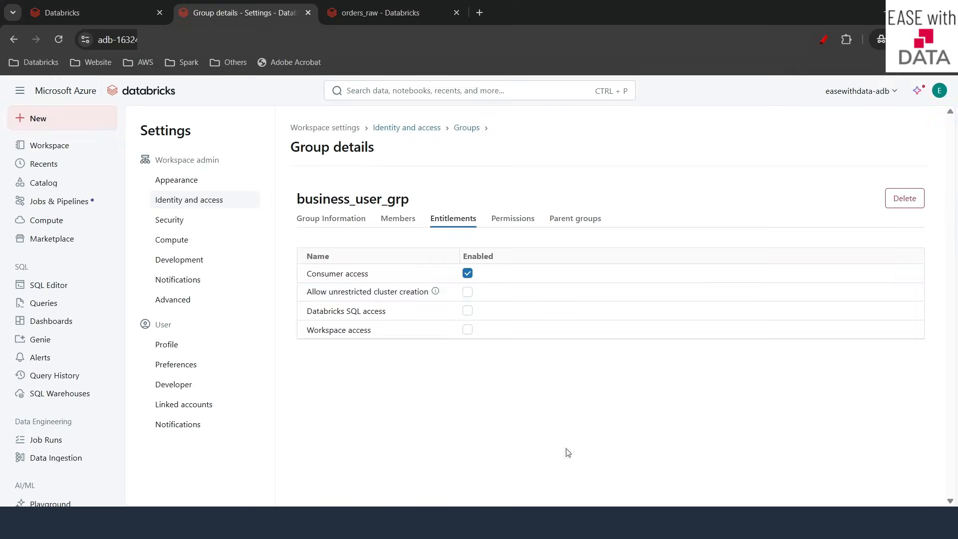
In the admin's browser session, share the published Sales Dashboard with Business User and set the access level to Can Run.
left_click(63, 323)
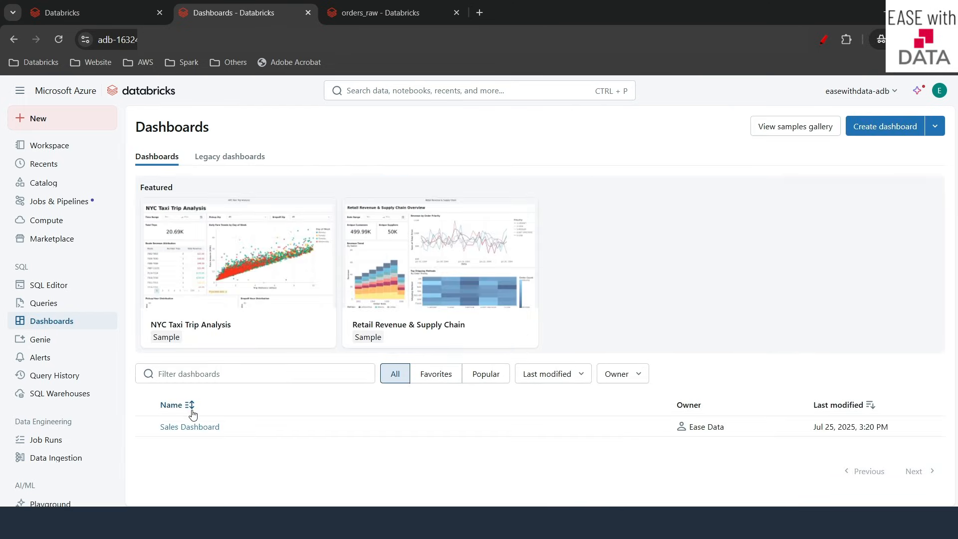
left_click(195, 432)
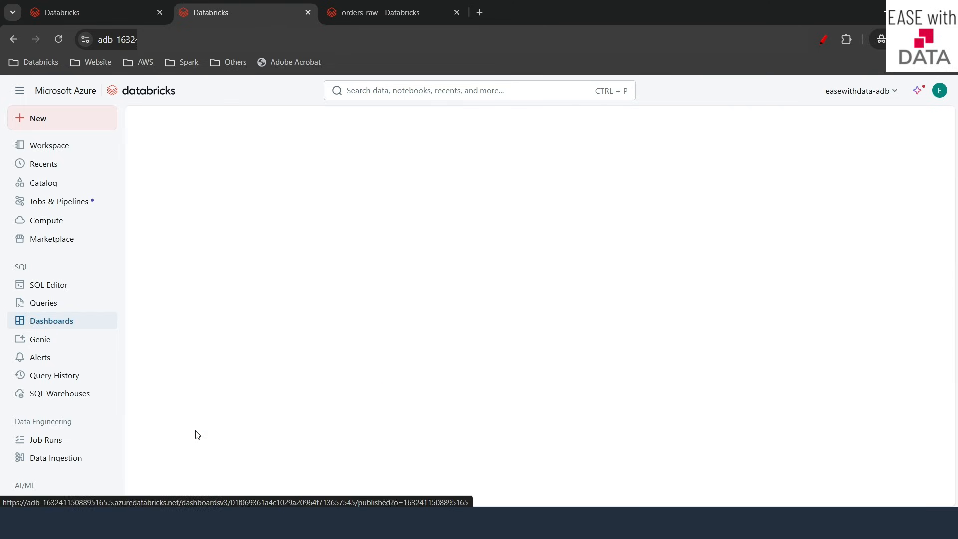
left_click(775, 126)
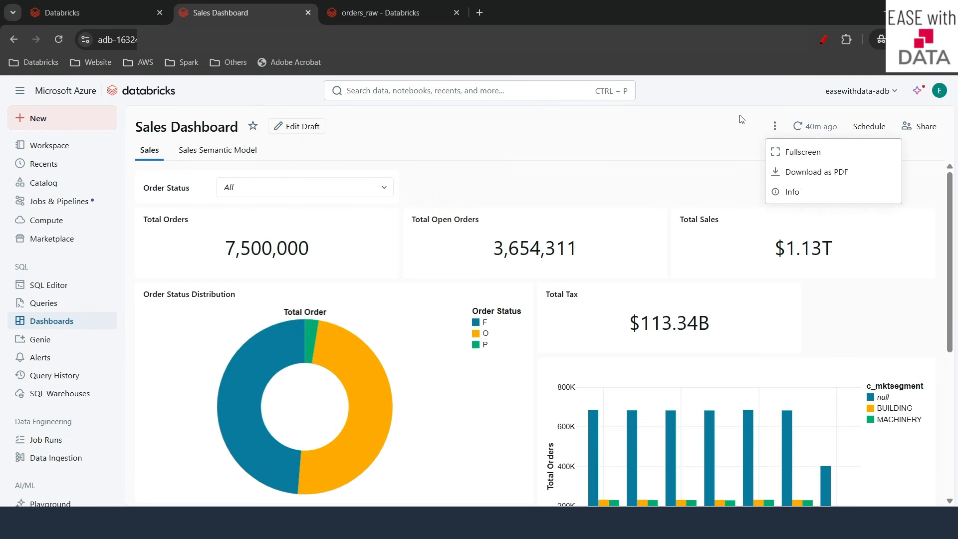
left_click(741, 118)
left_click(919, 128)
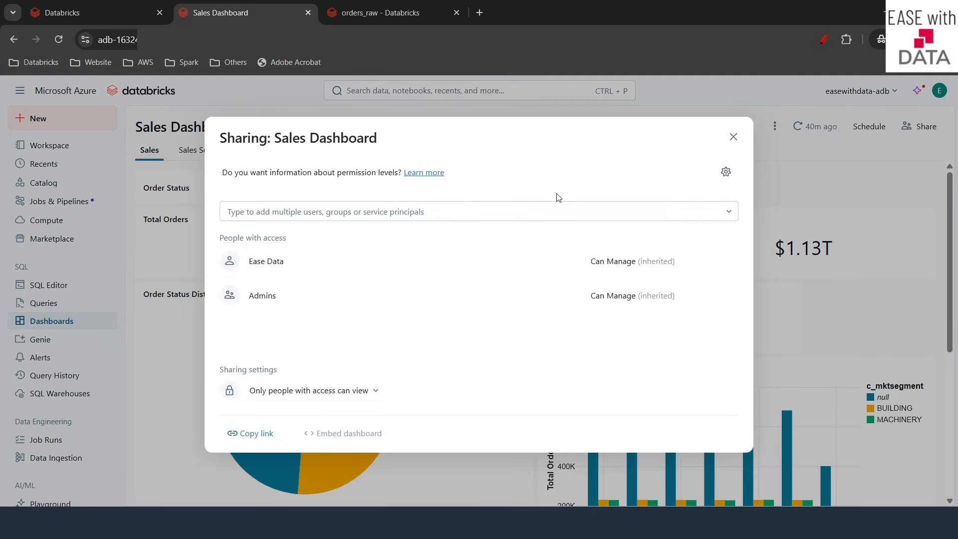
left_click(435, 210)
type("busine")
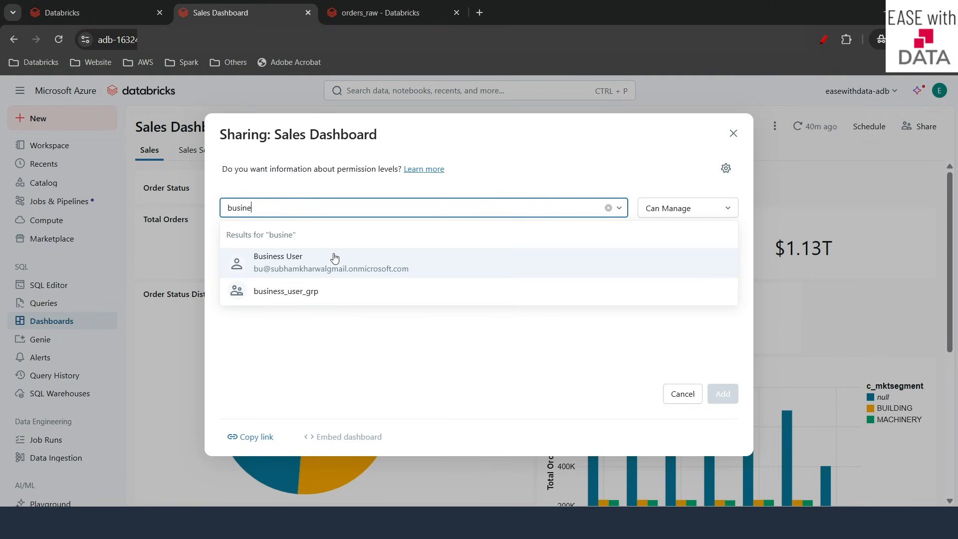
left_click(331, 255)
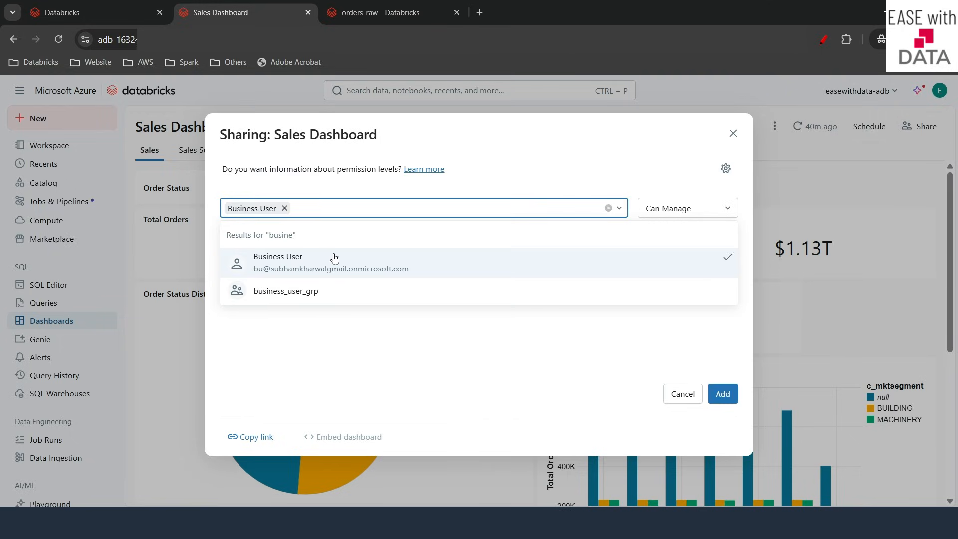
left_click(726, 397)
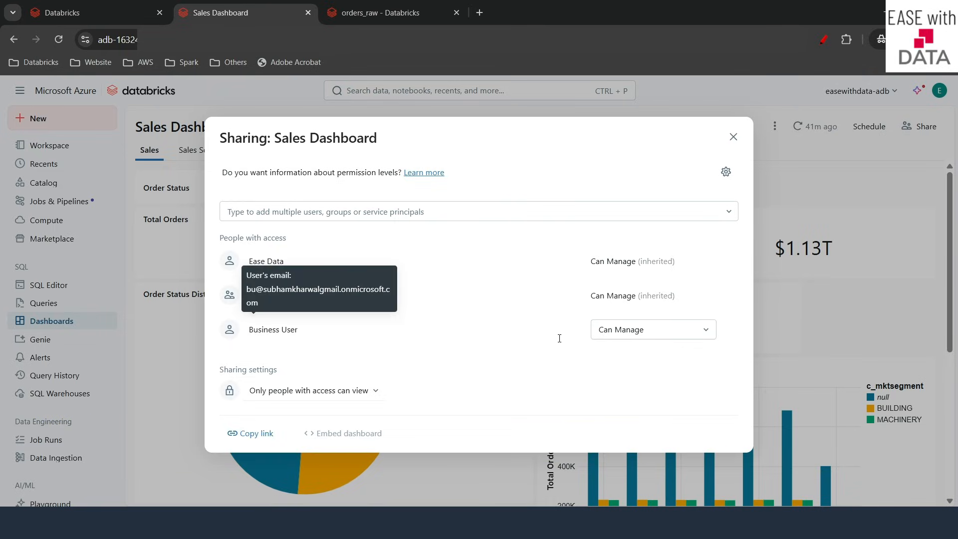
left_click(628, 336)
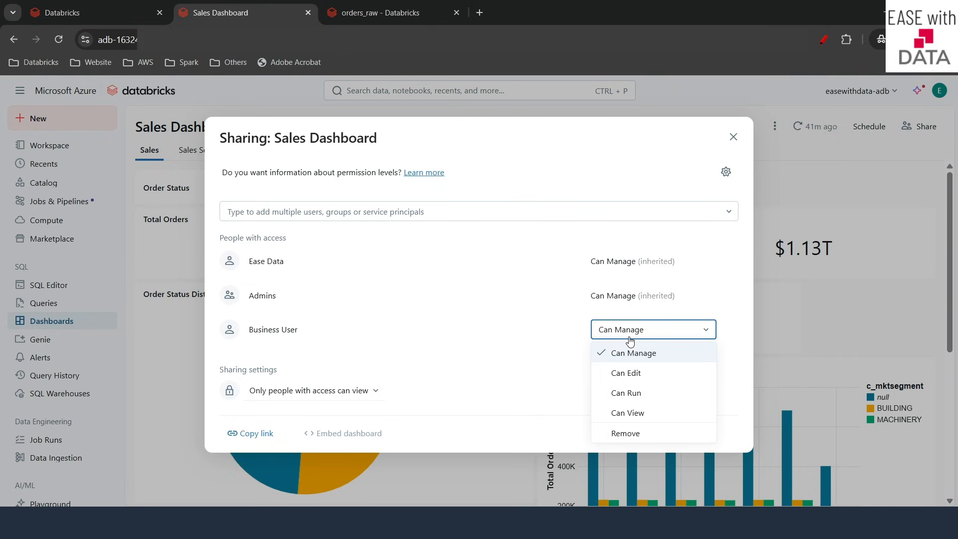
left_click(630, 394)
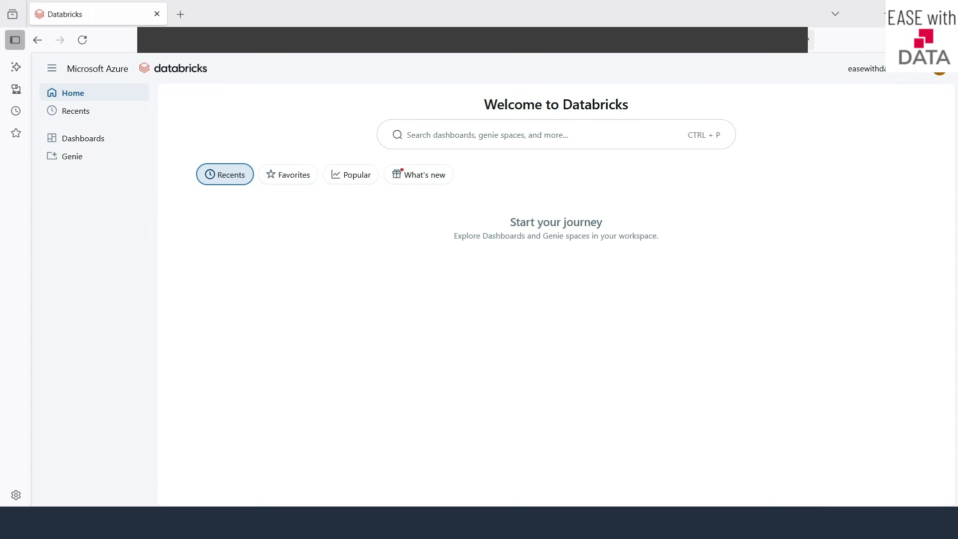
In the business user's session, view the Sales Dashboard, test cross-filtering by the 1997 BUILDING bar, clear it, and show the Sales page.
left_click(83, 141)
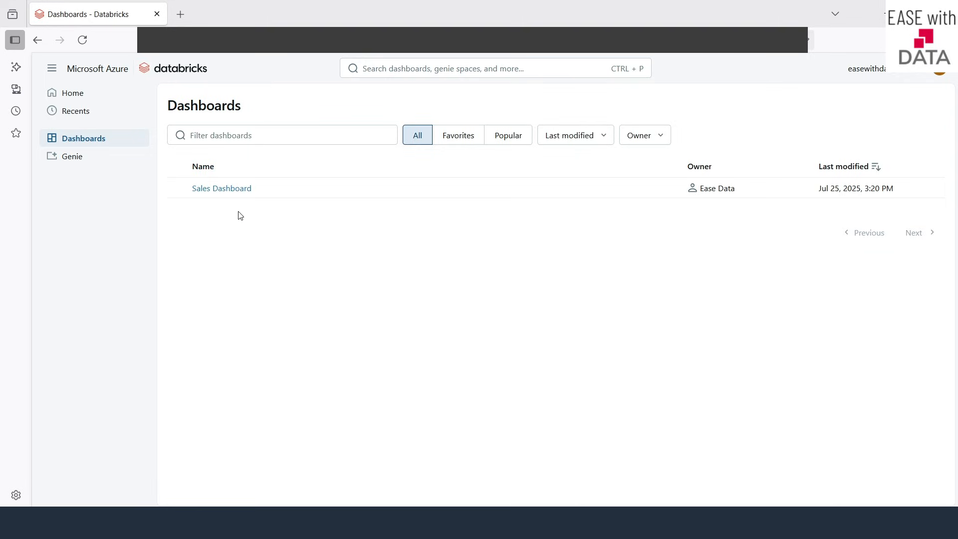
left_click(229, 194)
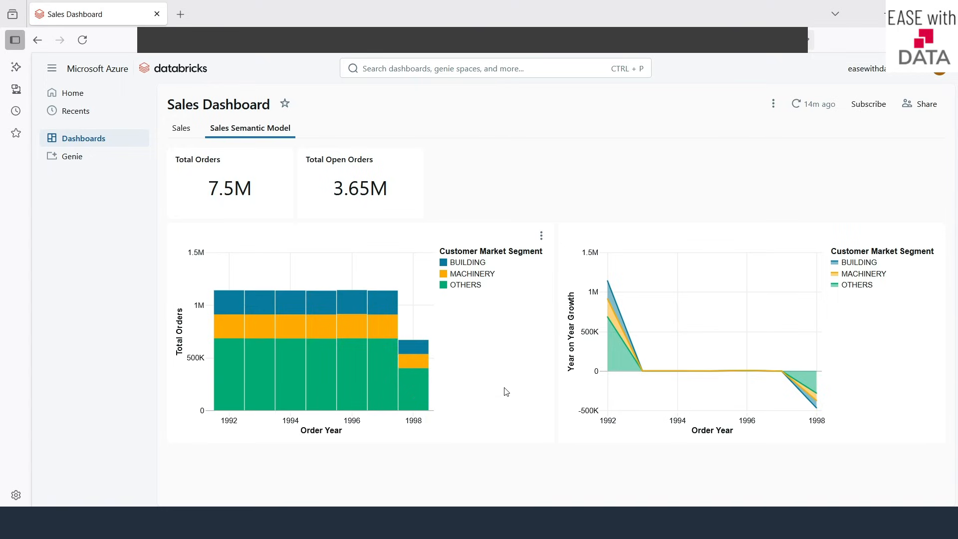
left_click(383, 303)
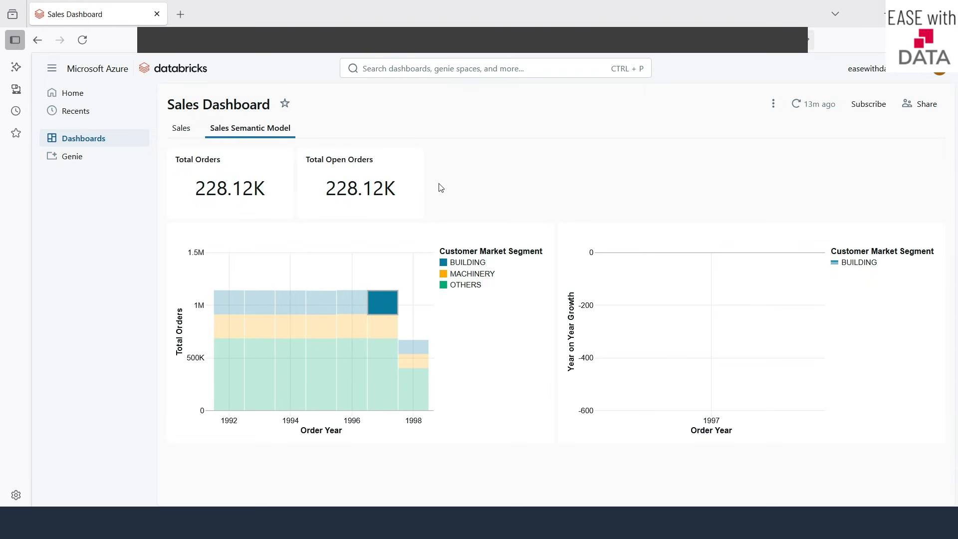
left_click(411, 277)
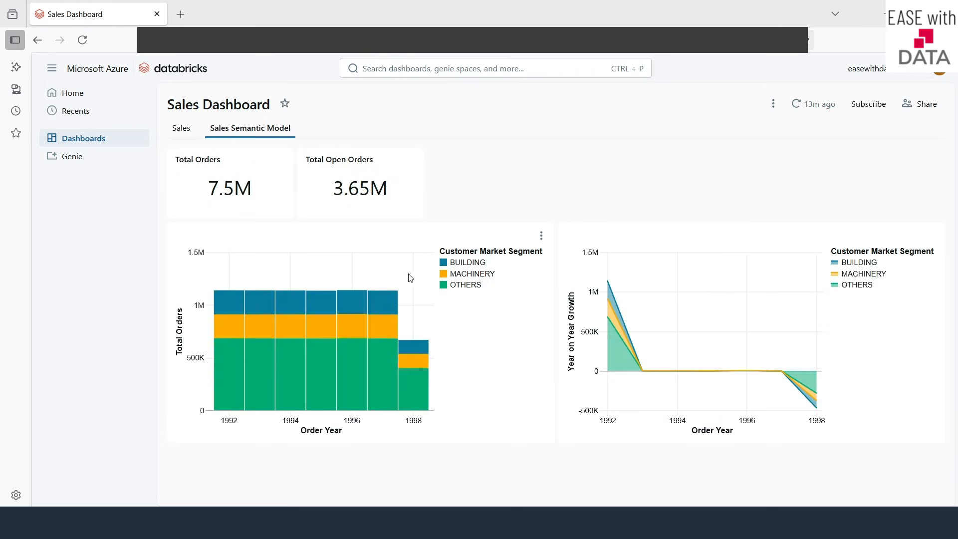
left_click(180, 131)
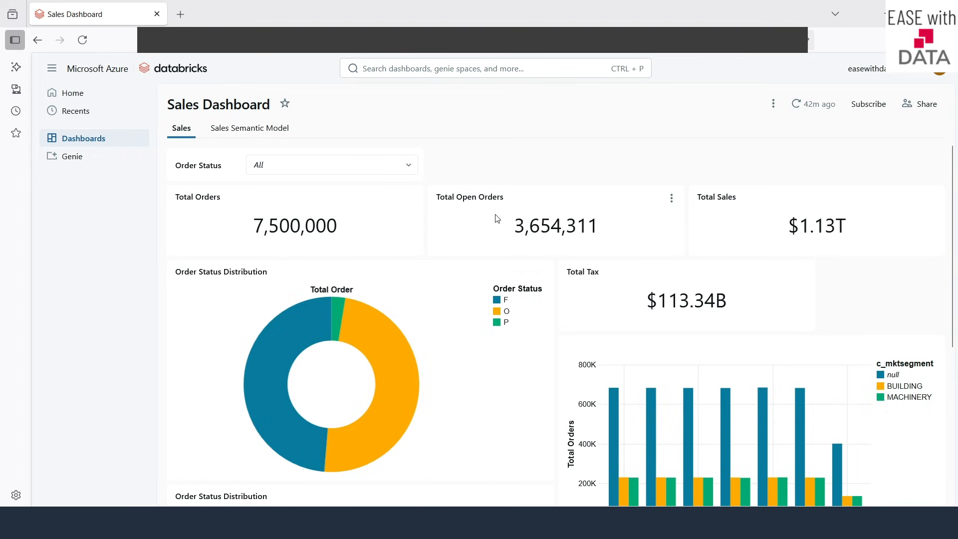